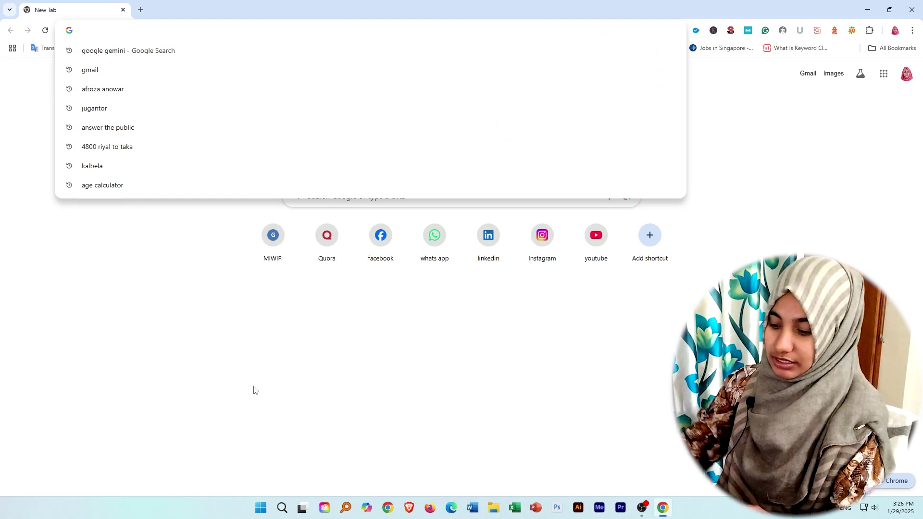
# Search the web for google trends, open Google Trends, and explore the topic "Google Ads"
pyautogui.write('google trends')
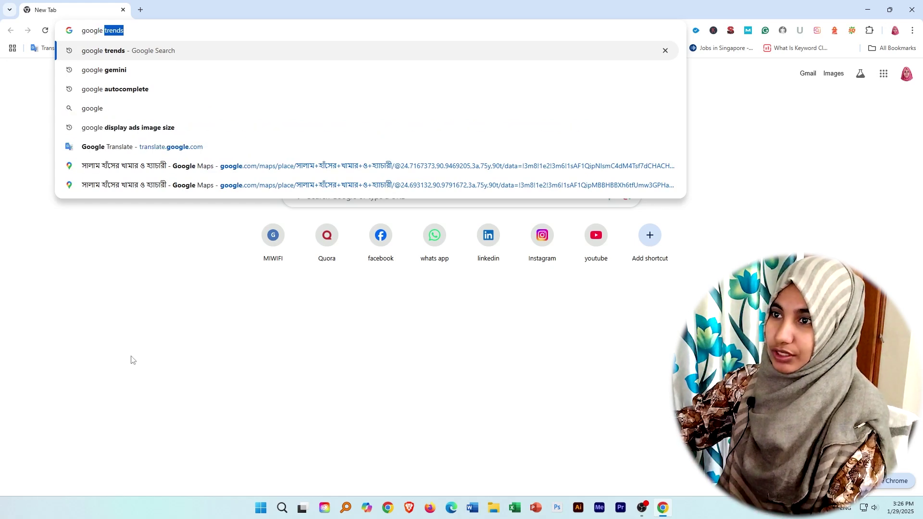
pyautogui.click(124, 54)
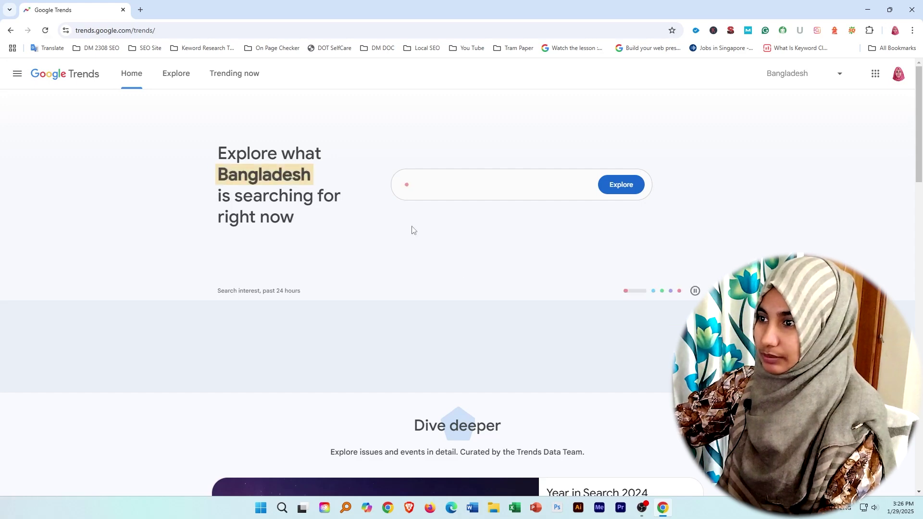
pyautogui.moveTo(528, 184); pyautogui.dragTo(418, 198)
pyautogui.press('BackSpace')
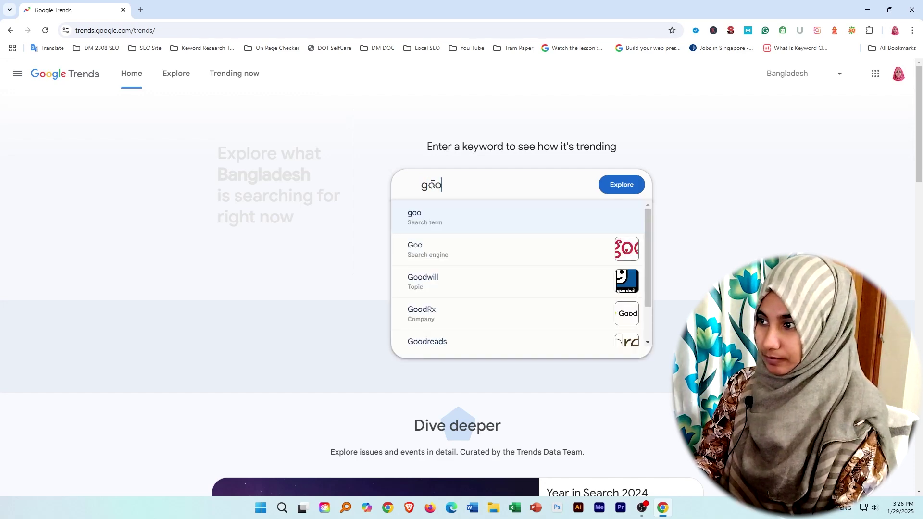
pyautogui.write('le a')
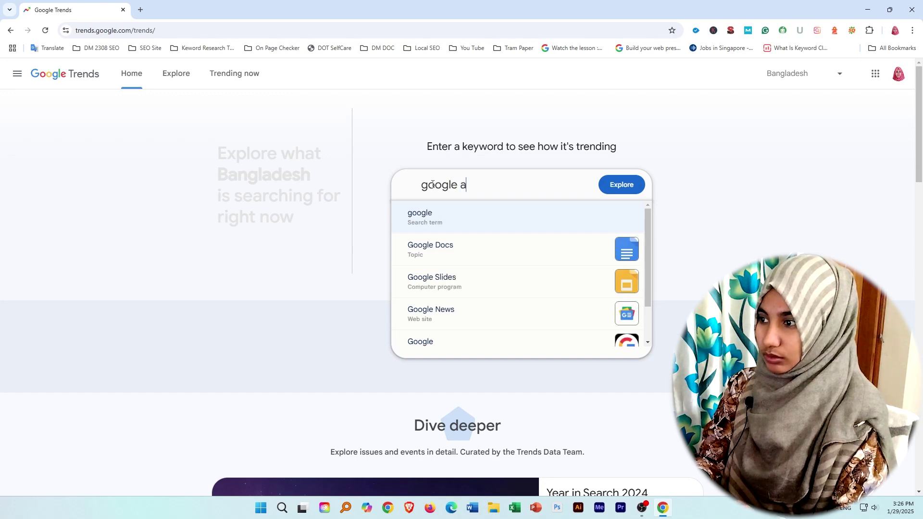
pyautogui.write('ds')
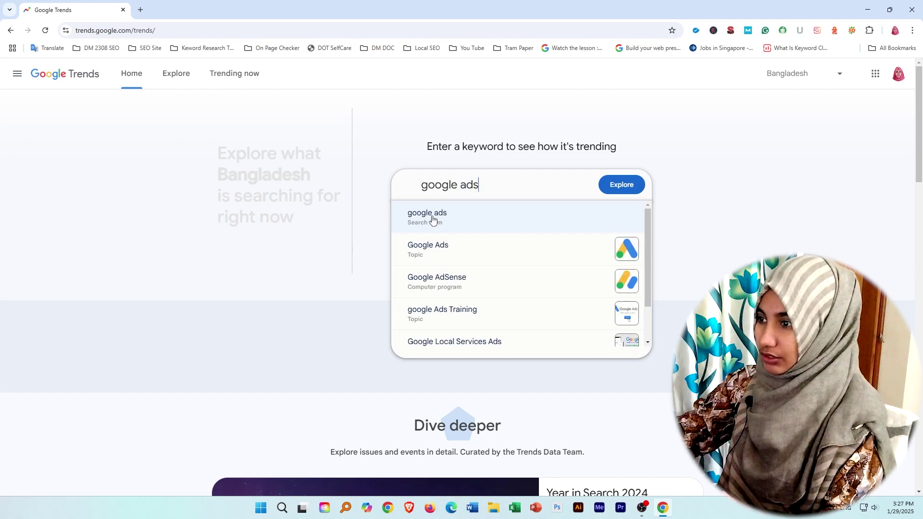
pyautogui.click(434, 257)
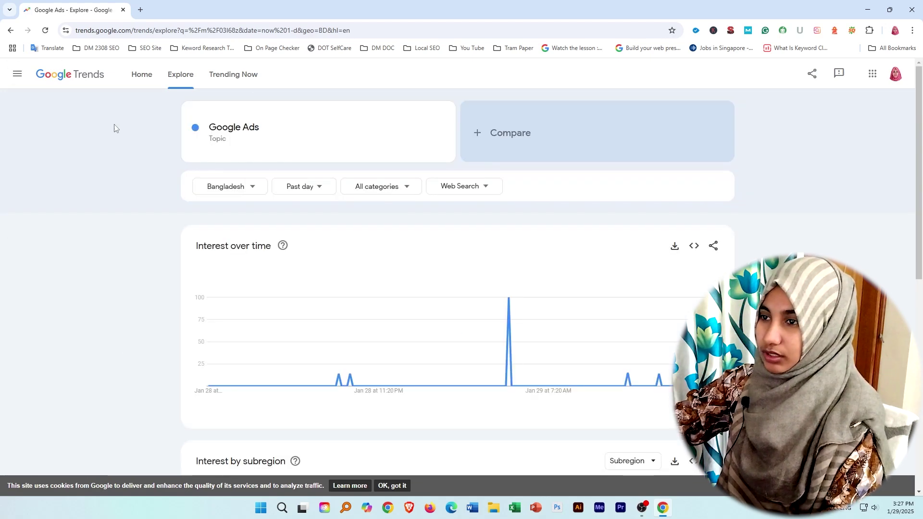
# Change the region of the Google Ads trend data to Worldwide
pyautogui.click(250, 189)
pyautogui.scroll(-16, 226, 309)
pyautogui.scroll(12, 250, 236)
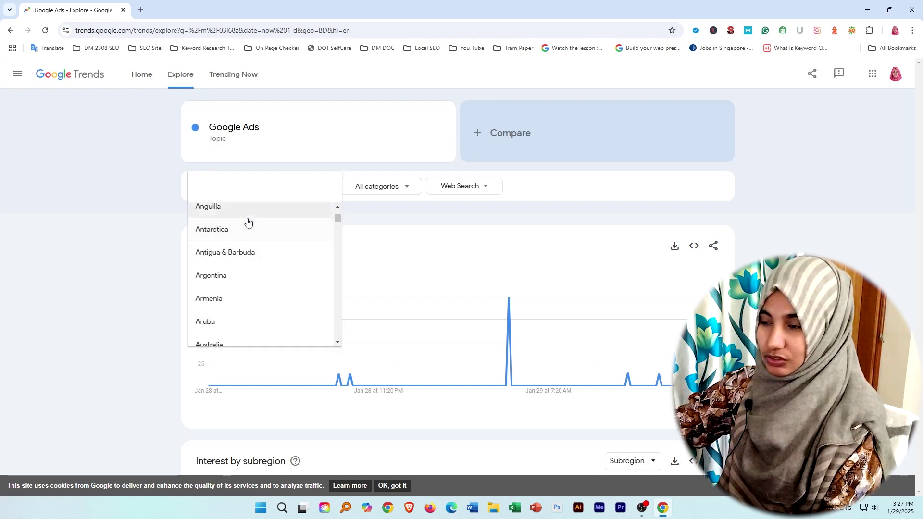
pyautogui.scroll(1, 246, 312)
pyautogui.scroll(4, 247, 311)
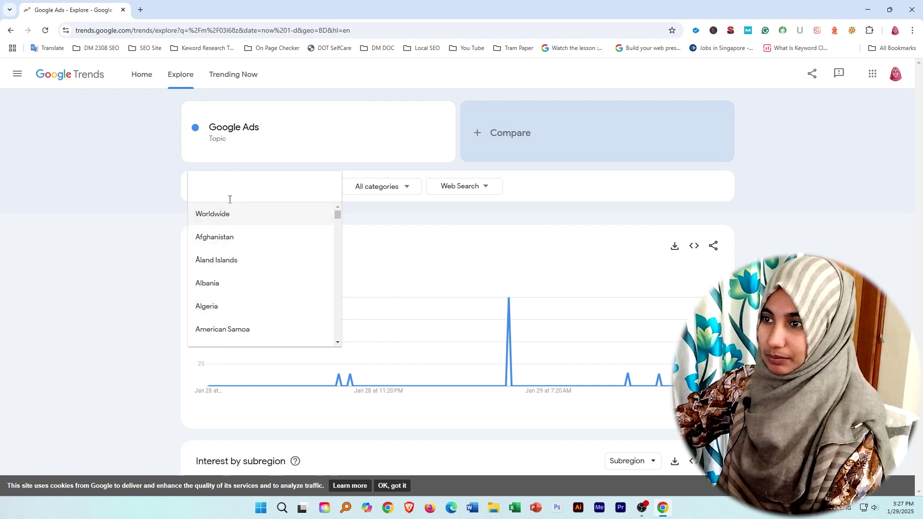
pyautogui.click(220, 220)
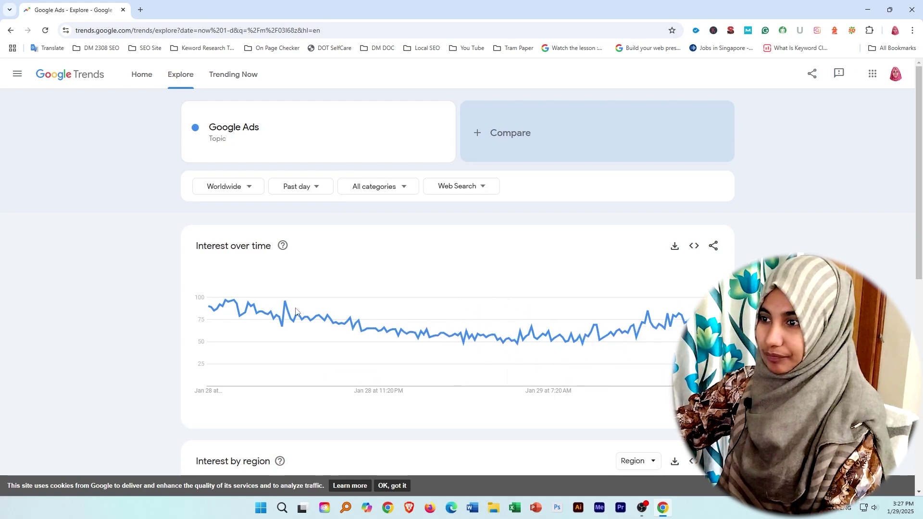
# Set the region of the Google Ads trend data back to Bangladesh
pyautogui.click(250, 191)
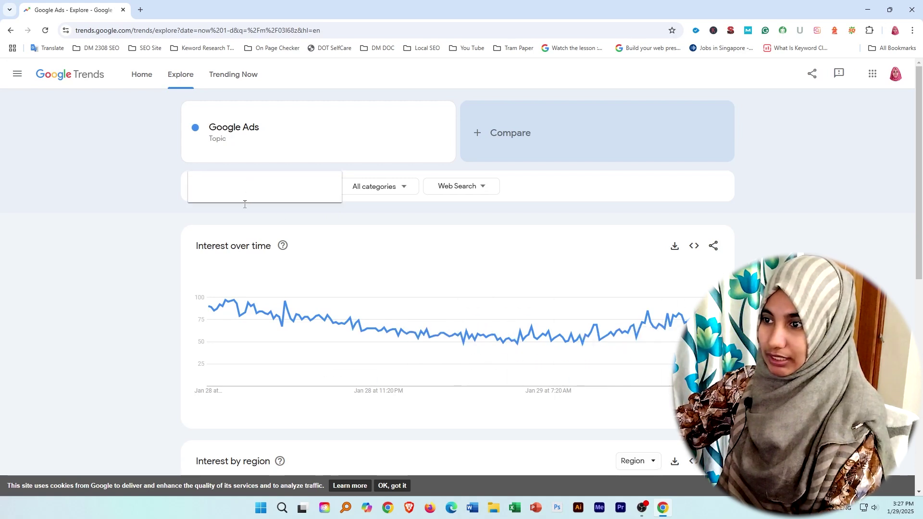
pyautogui.scroll(-3, 231, 269)
pyautogui.scroll(-4, 228, 277)
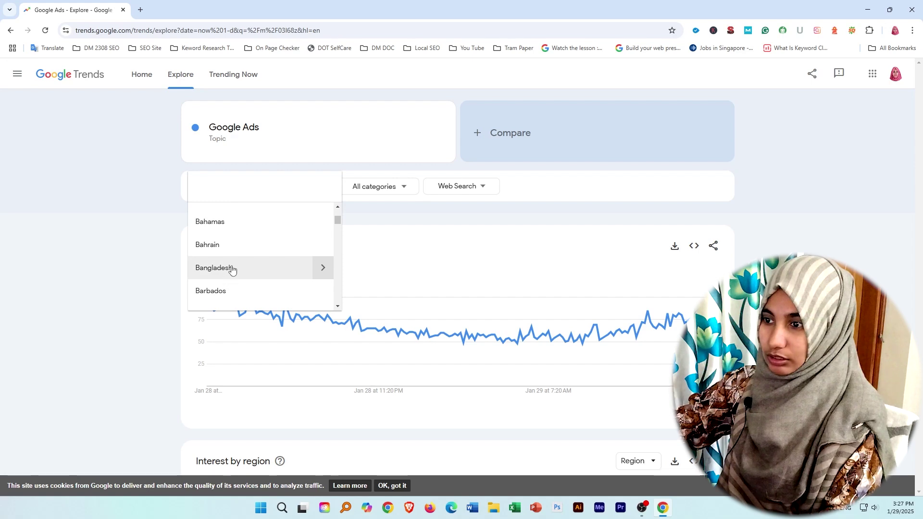
pyautogui.click(230, 270)
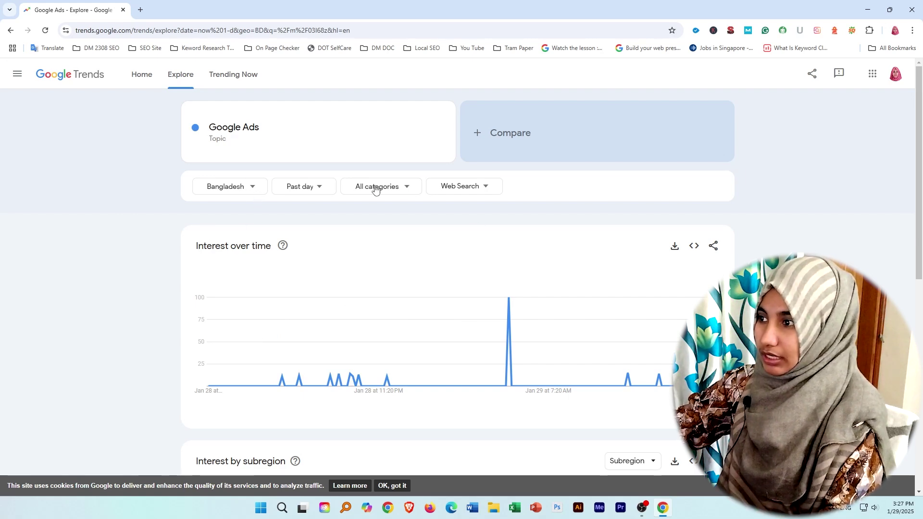
# Try the YouTube Search filter on the Google Ads trend and return it to Web Search
pyautogui.click(485, 187)
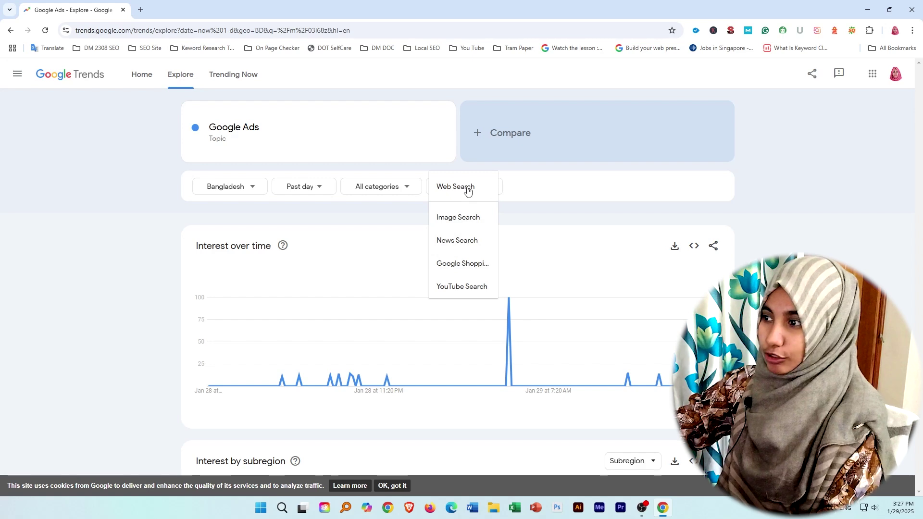
pyautogui.click(457, 287)
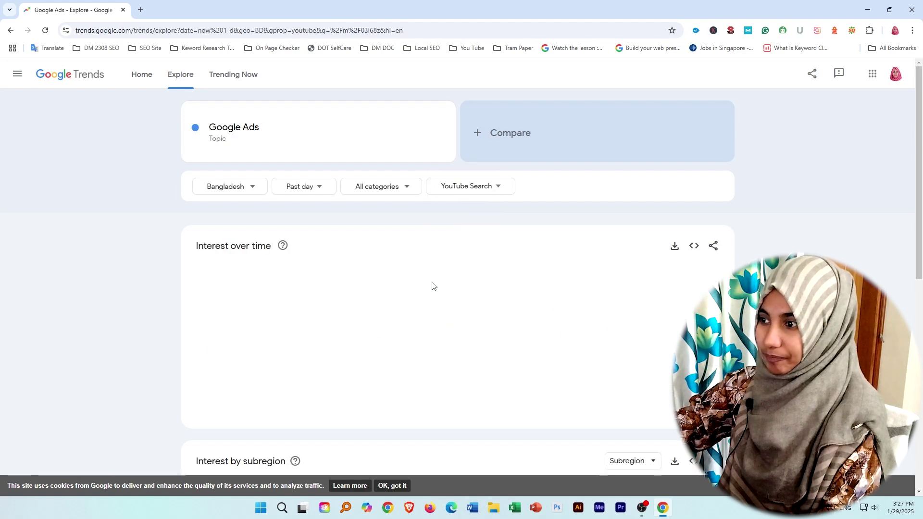
pyautogui.click(497, 189)
pyautogui.click(462, 217)
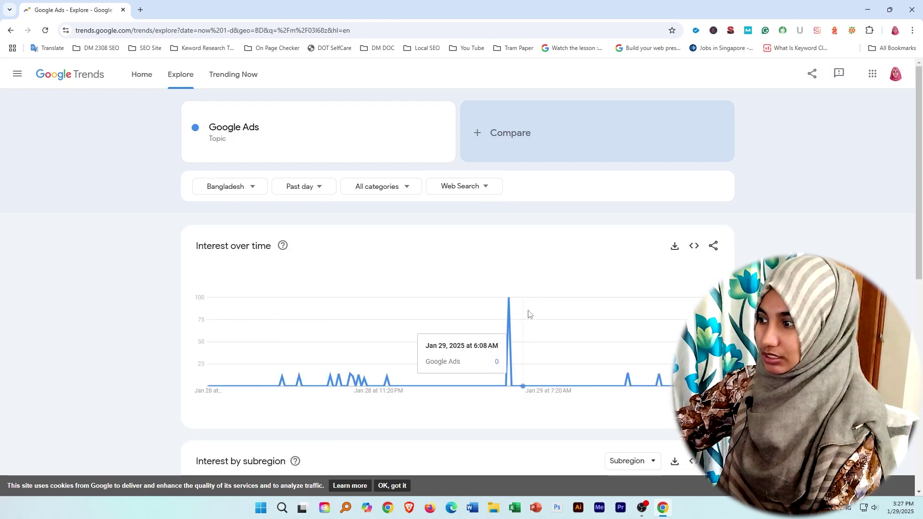
# Filter the Google Ads trend by YouTube Search and review the interest by subregion
pyautogui.click(485, 190)
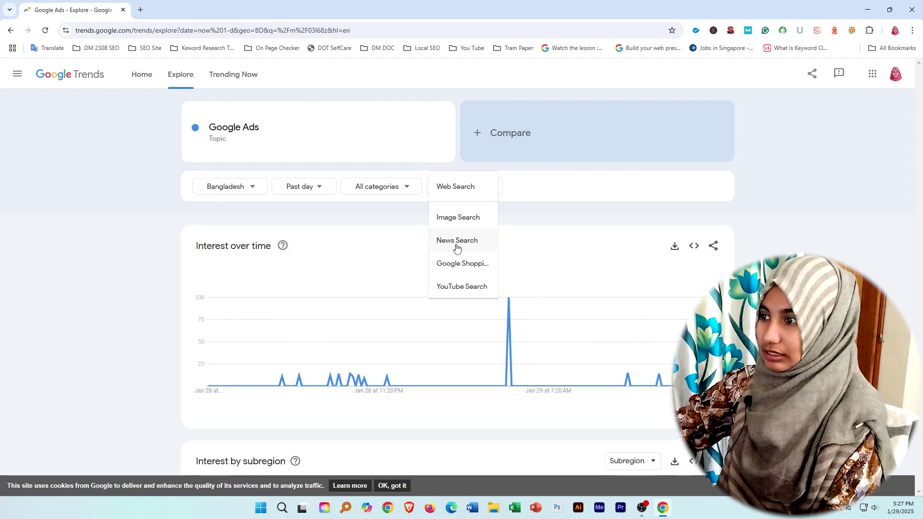
pyautogui.click(471, 287)
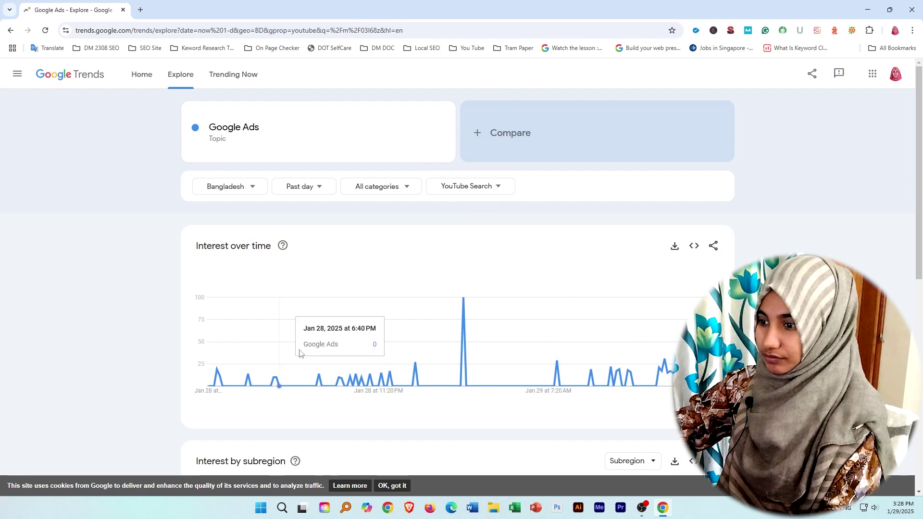
pyautogui.scroll(-8, 289, 365)
pyautogui.scroll(4, 305, 350)
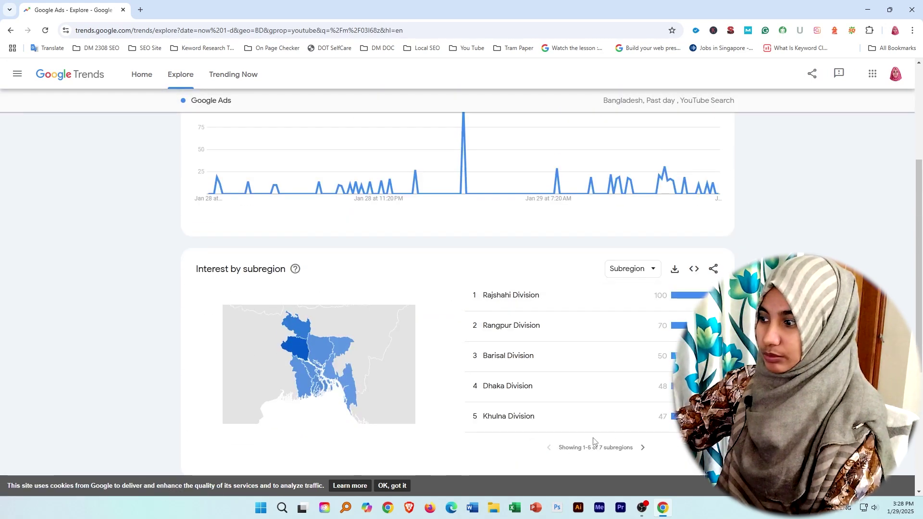
pyautogui.moveTo(286, 327)
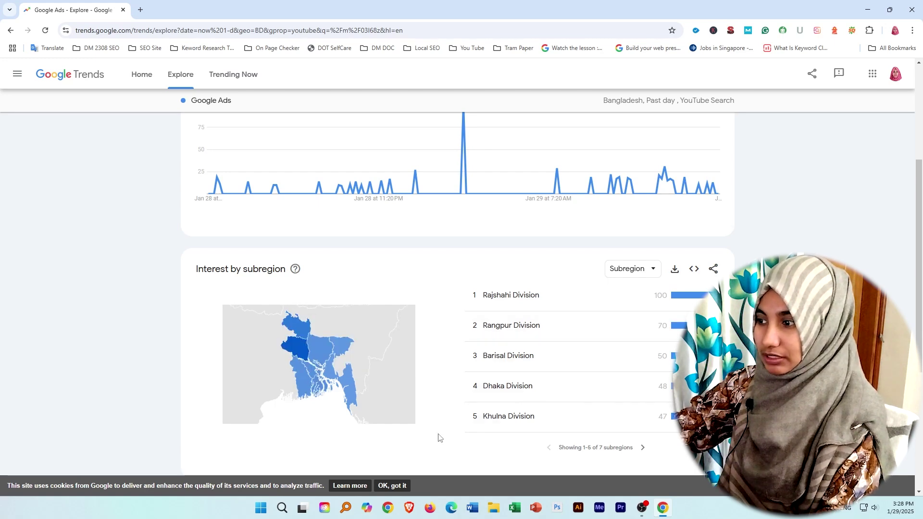
pyautogui.scroll(-6, 295, 361)
pyautogui.scroll(10, 294, 358)
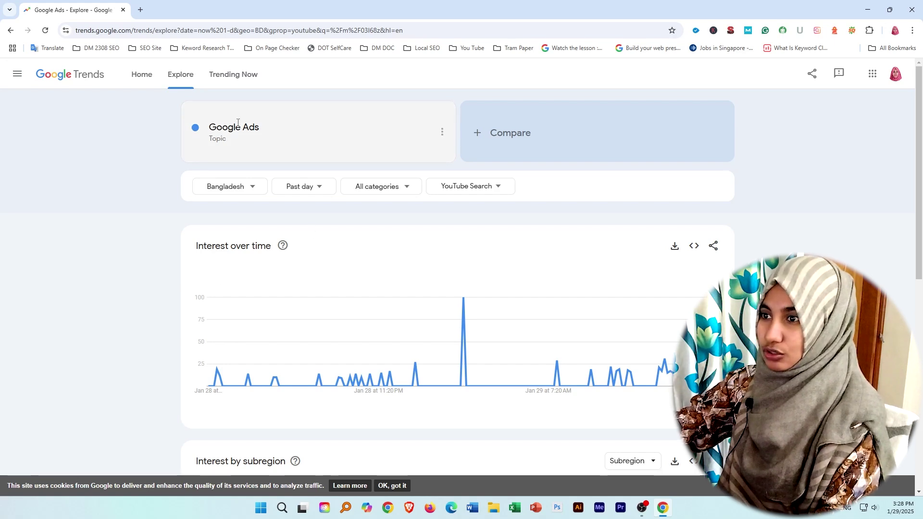
# Add the search term "seo" as a comparison to the Google Ads topic
pyautogui.click(259, 131)
pyautogui.click(278, 131)
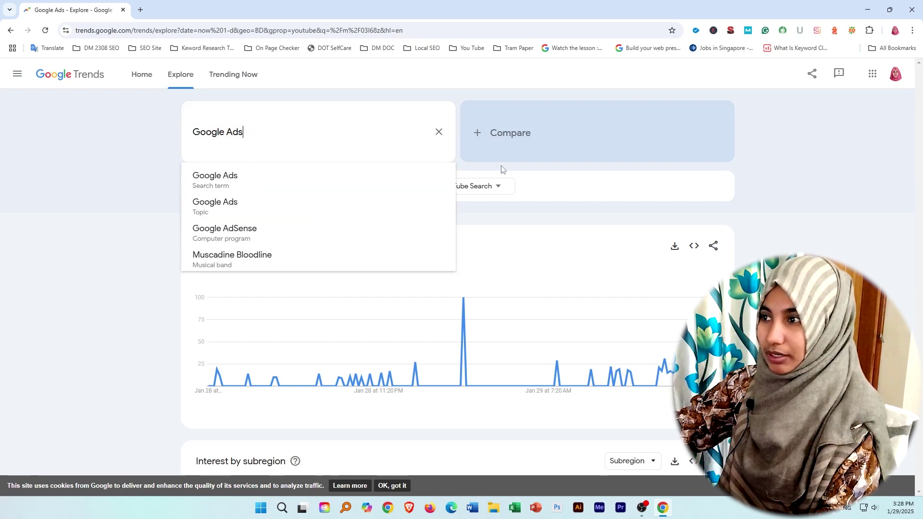
pyautogui.click(503, 142)
pyautogui.write('seo')
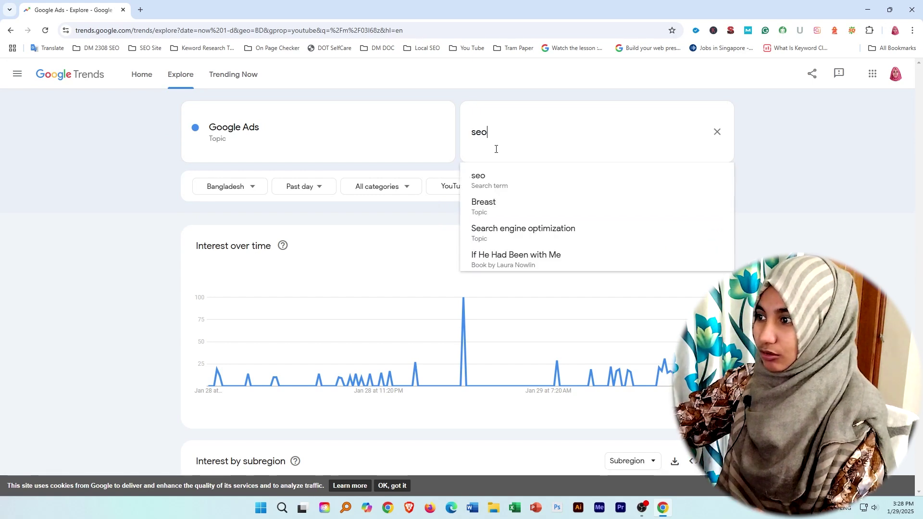
pyautogui.click(496, 184)
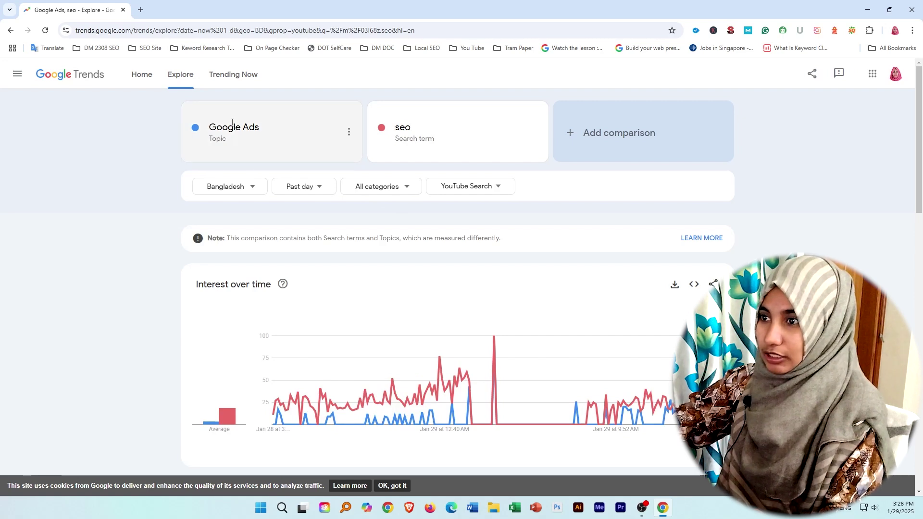
# Check the compared averages and subregion breakdown for YouTube, and switch the comparison's search type to Web Search
pyautogui.moveTo(229, 423)
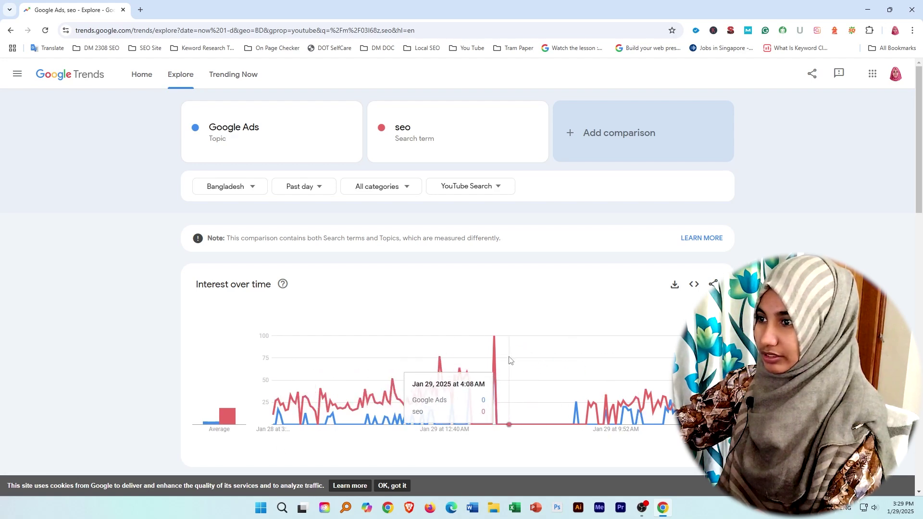
pyautogui.scroll(-8, 508, 361)
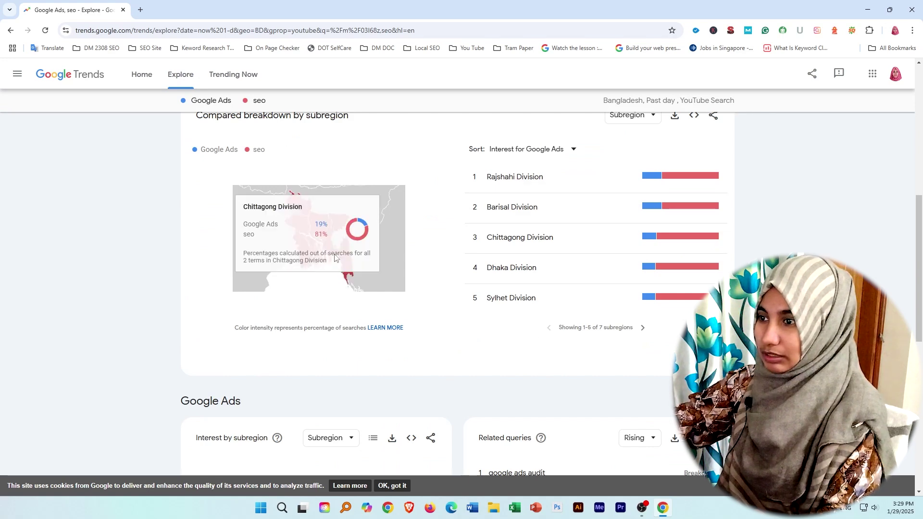
pyautogui.moveTo(303, 210)
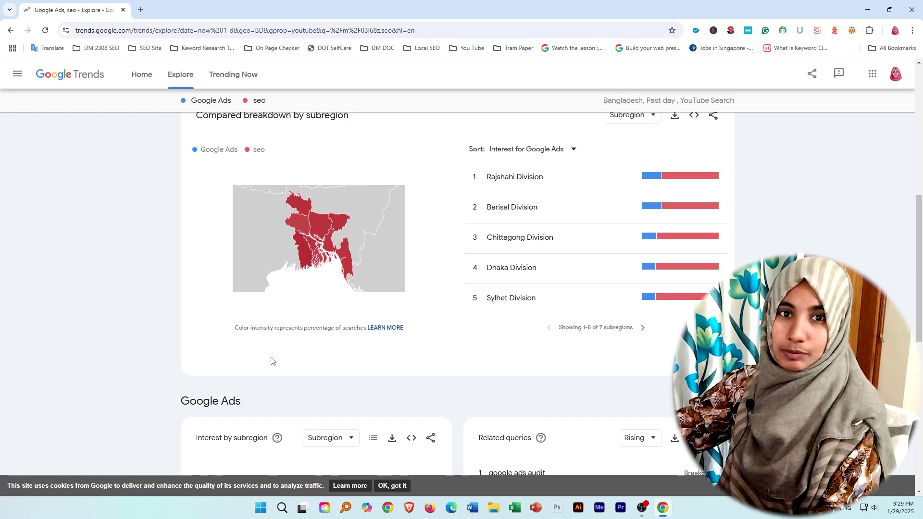
pyautogui.scroll(8, 469, 267)
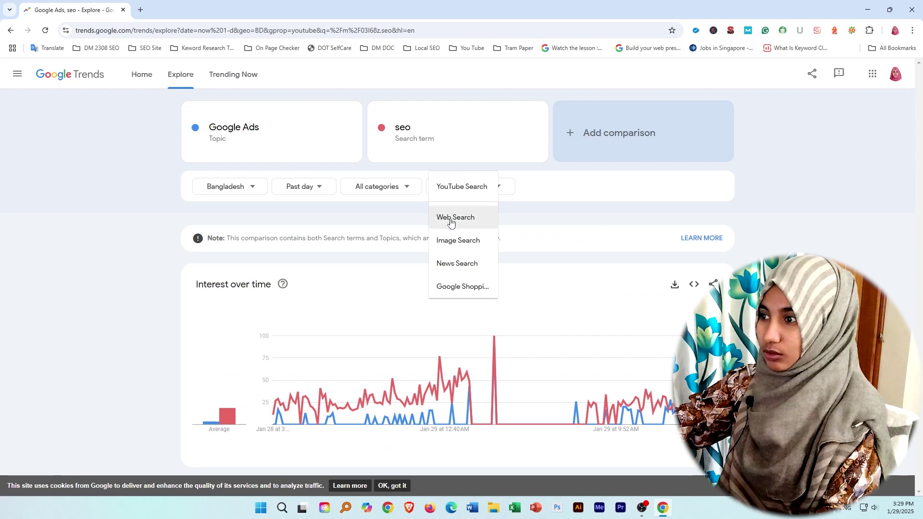
pyautogui.click(448, 219)
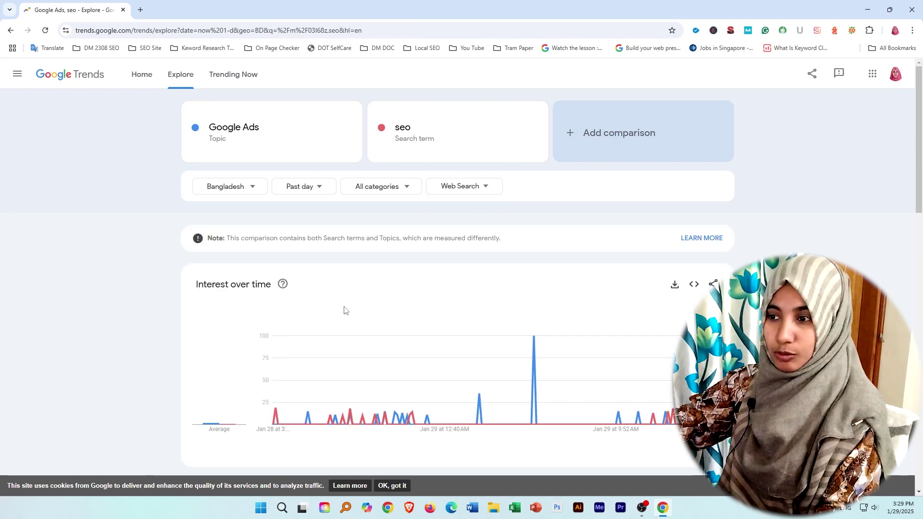
# Examine the web search comparison of Google Ads and seo: interest over time, subregion breakdown, and each term's related queries
pyautogui.scroll(-4, 341, 308)
pyautogui.scroll(-4, 330, 303)
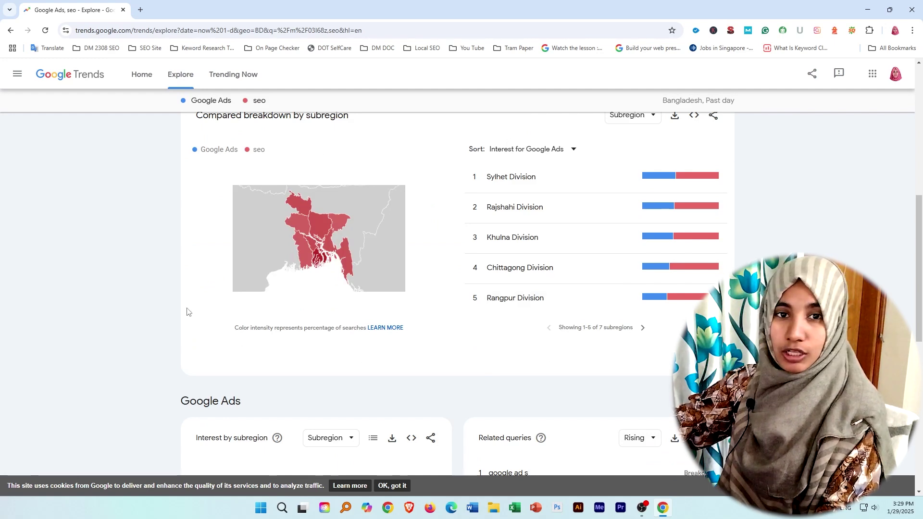
pyautogui.scroll(10, 197, 299)
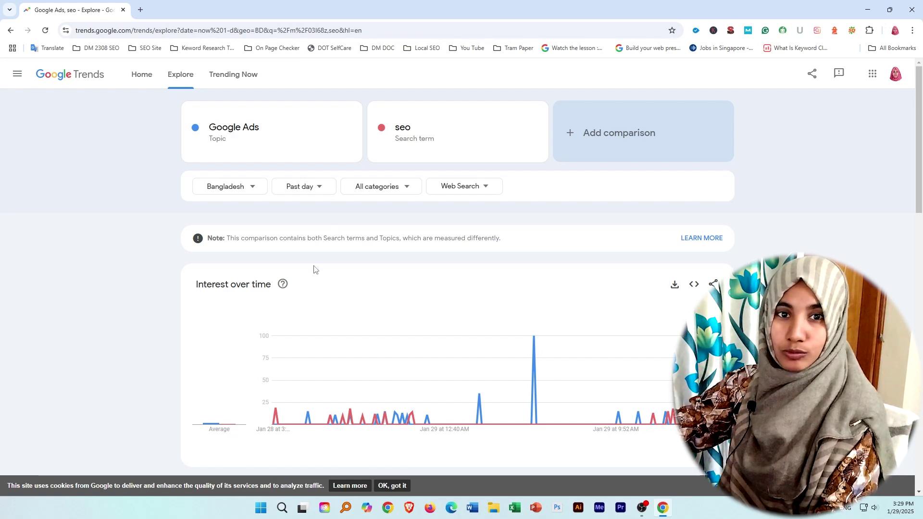
pyautogui.scroll(-10, 339, 274)
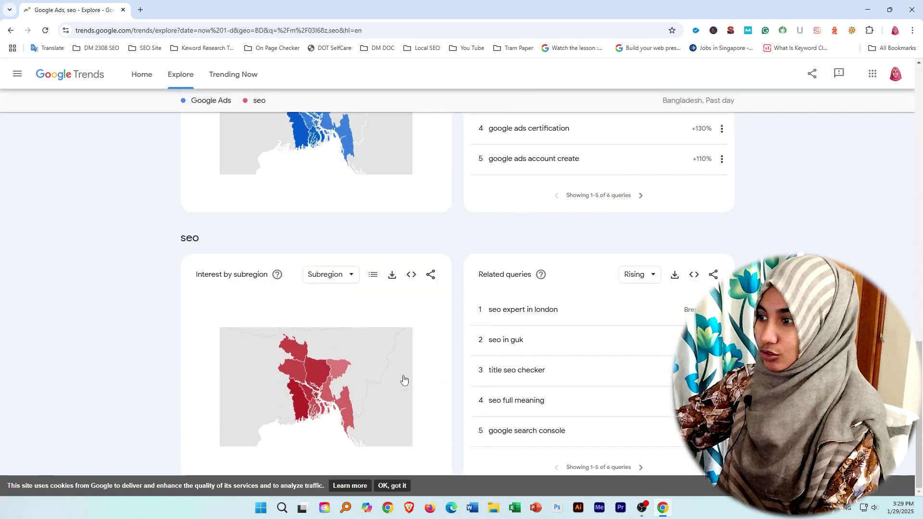
pyautogui.scroll(4, 403, 379)
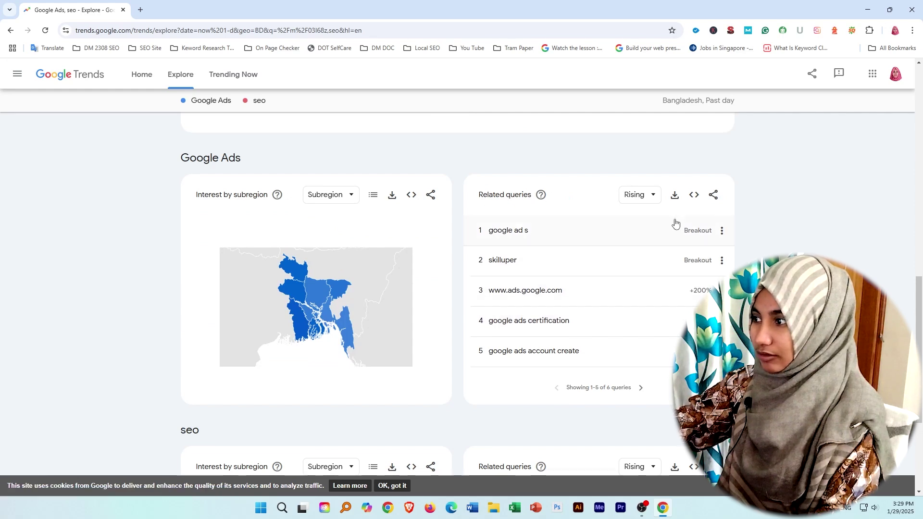
pyautogui.scroll(-4, 572, 302)
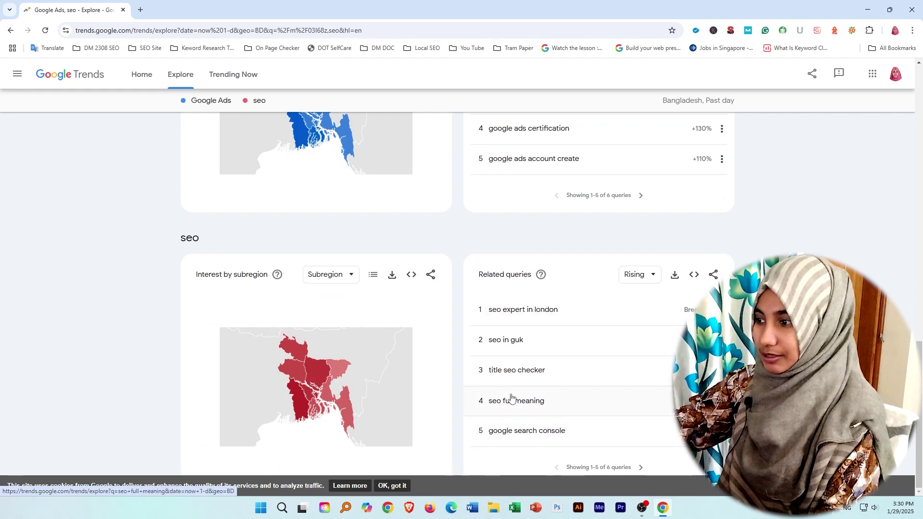
pyautogui.scroll(15, 511, 398)
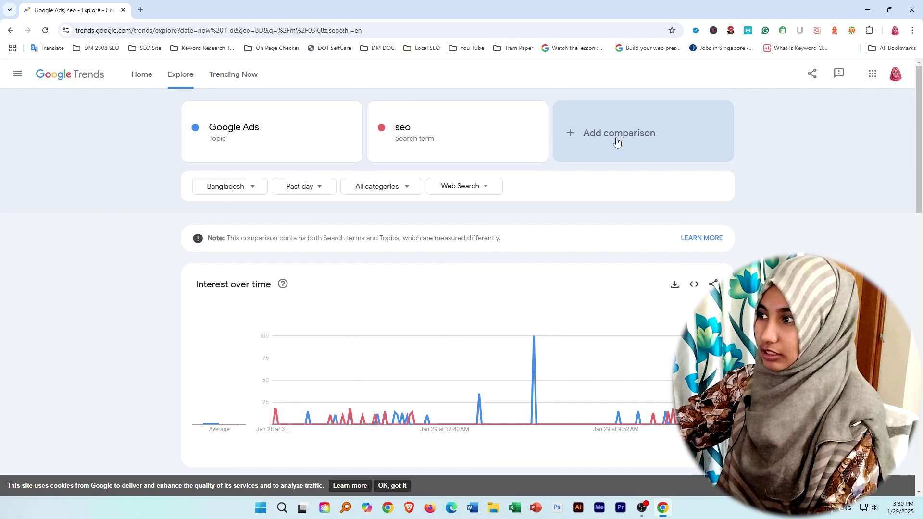
pyautogui.scroll(-8, 403, 288)
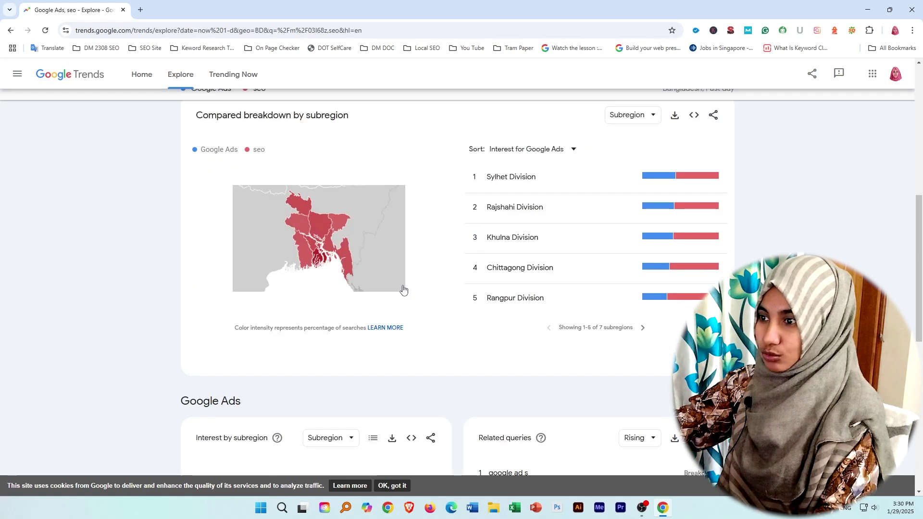
# Find AnswerThePublic with a web search for "ans the public" in a new tab, open its site and dismiss the free registration offer
pyautogui.scroll(-9, 404, 289)
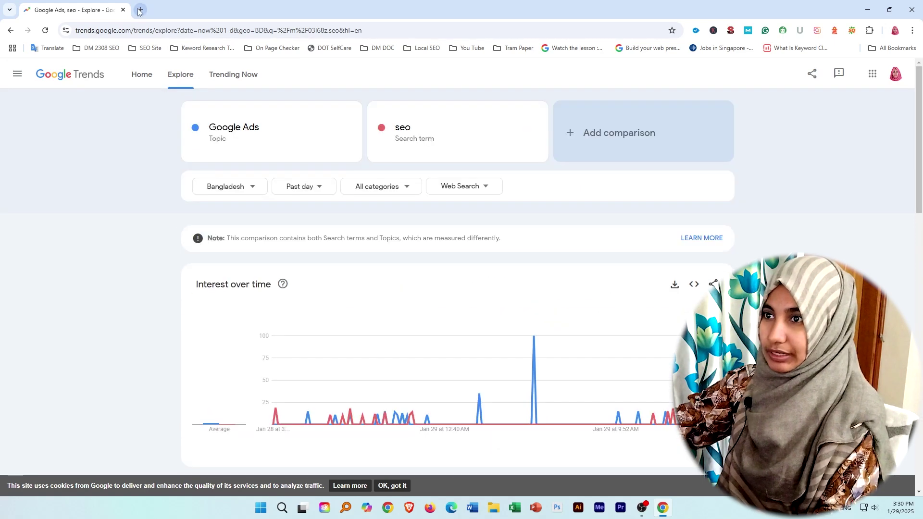
pyautogui.click(139, 10)
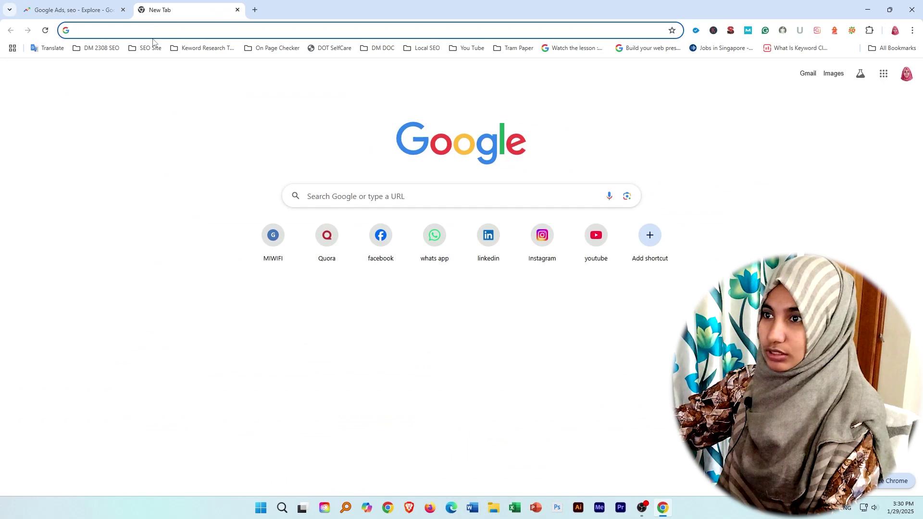
pyautogui.click(173, 29)
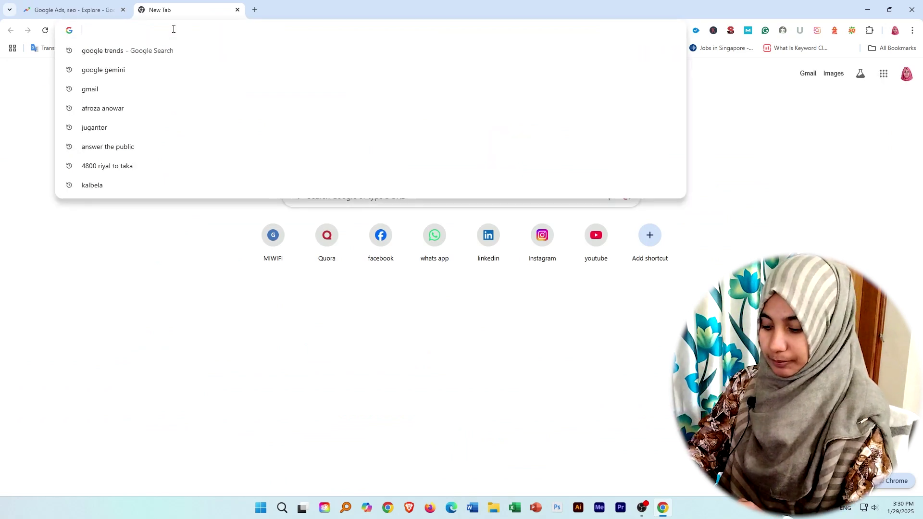
pyautogui.write('ans the')
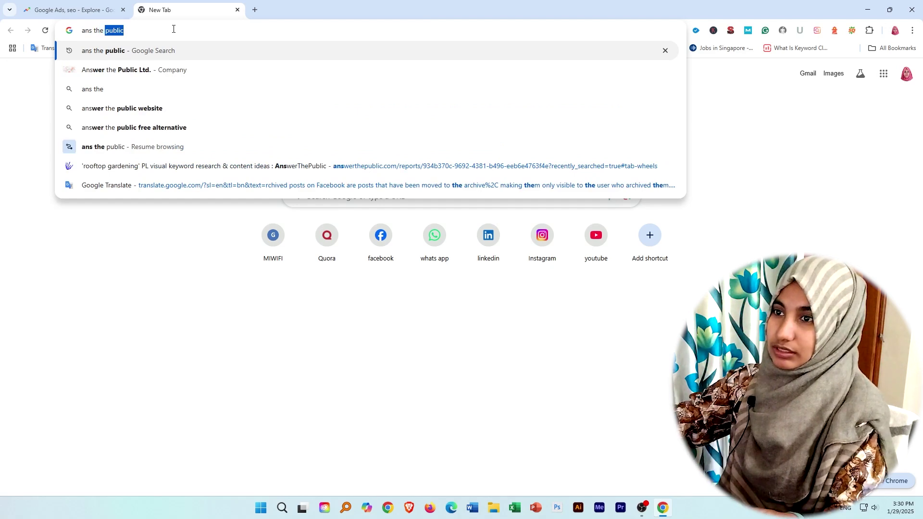
pyautogui.press('Return')
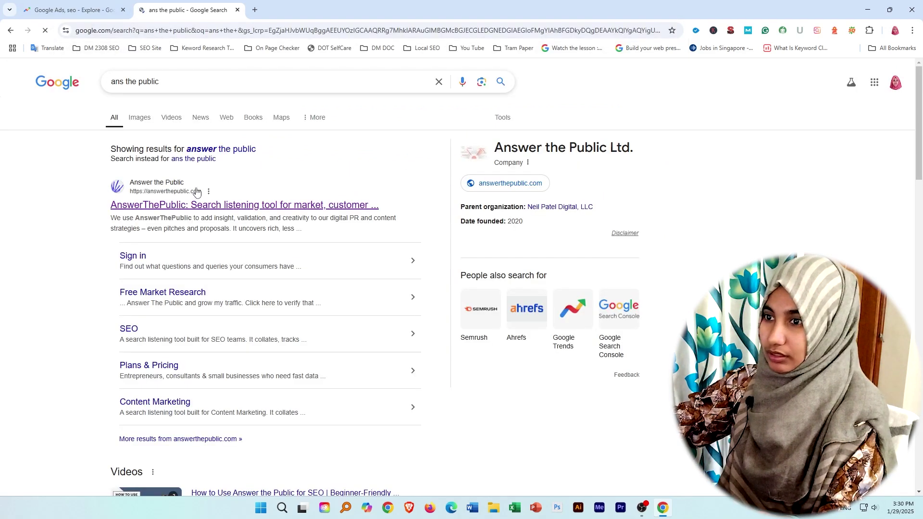
pyautogui.click(197, 211)
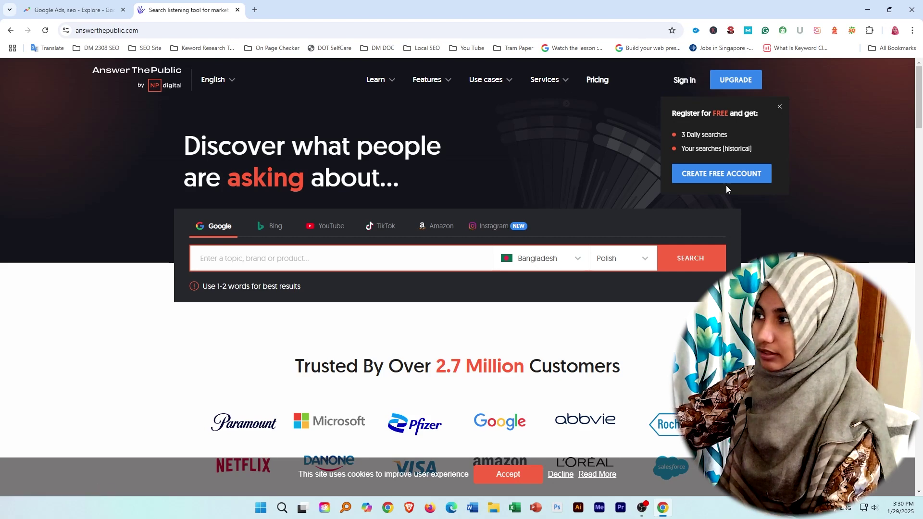
pyautogui.click(781, 112)
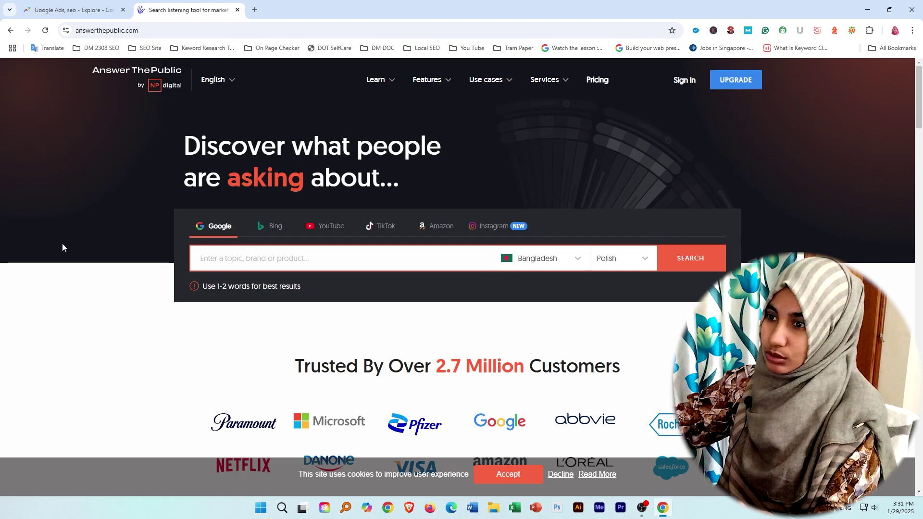
# Look through the Bing, YouTube, TikTok, Amazon and Instagram search sources, and dismiss the account sign-up form
pyautogui.click(70, 6)
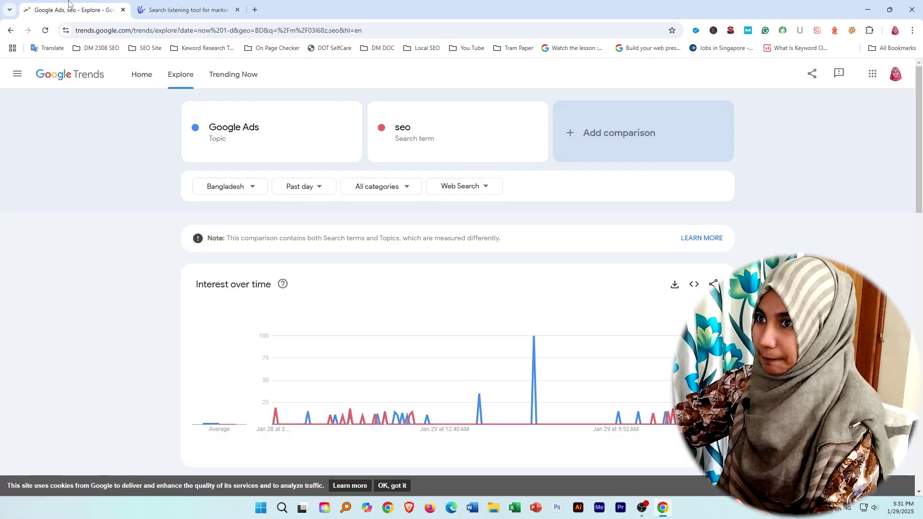
pyautogui.click(136, 6)
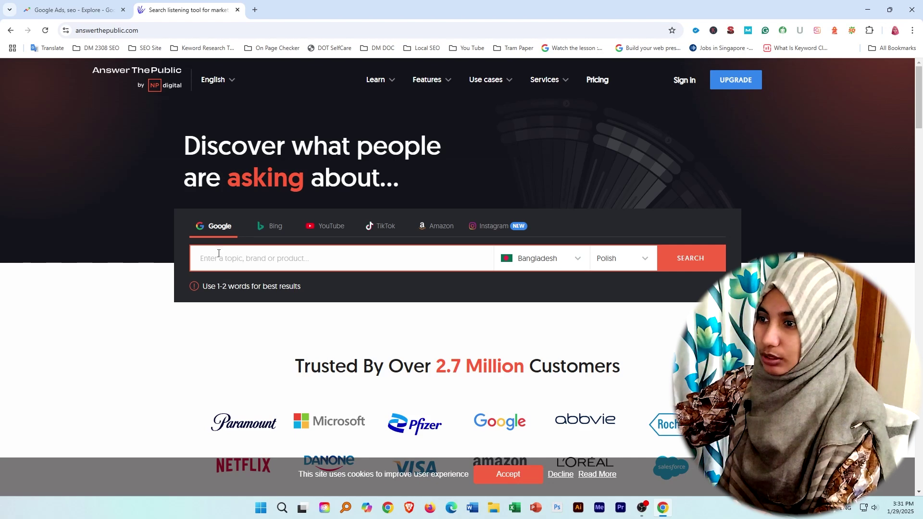
pyautogui.click(273, 232)
pyautogui.click(326, 231)
pyautogui.click(386, 233)
pyautogui.click(438, 231)
pyautogui.click(494, 227)
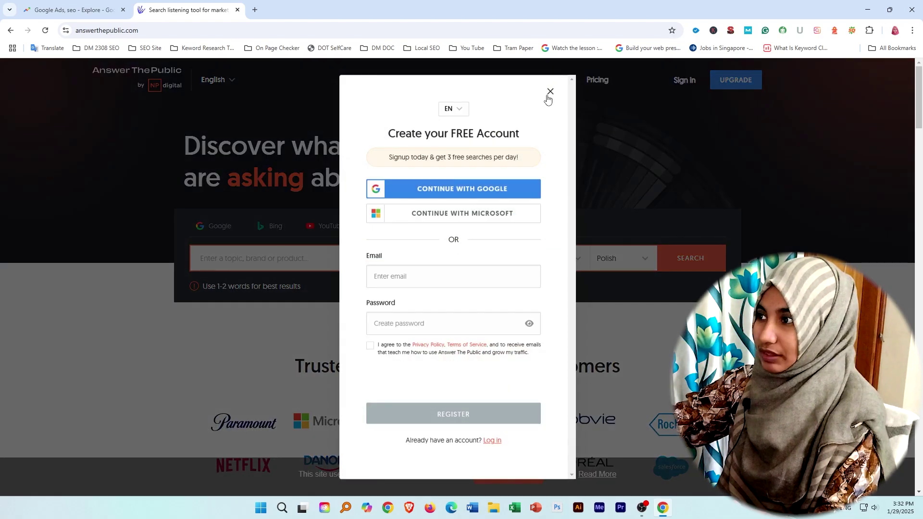
pyautogui.click(550, 92)
# Enter "google ads" as the topic and search it with Google as the source
pyautogui.click(270, 255)
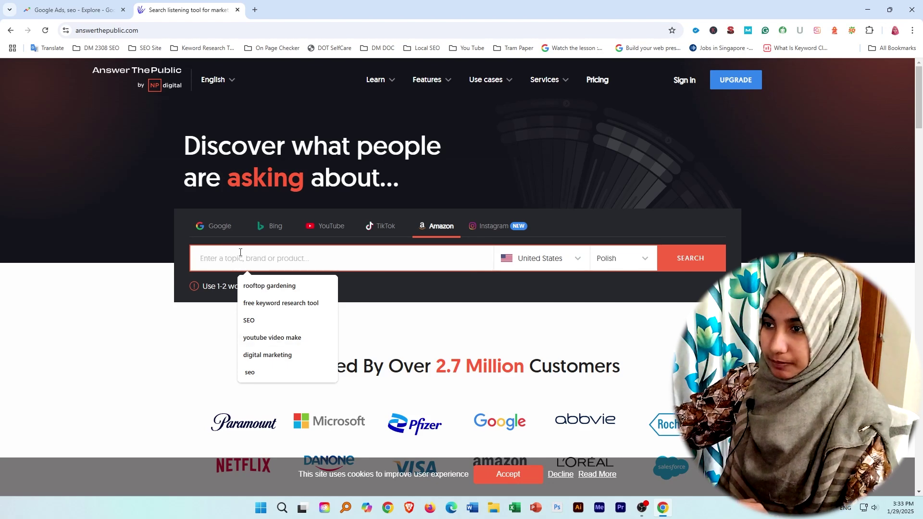
pyautogui.write('google')
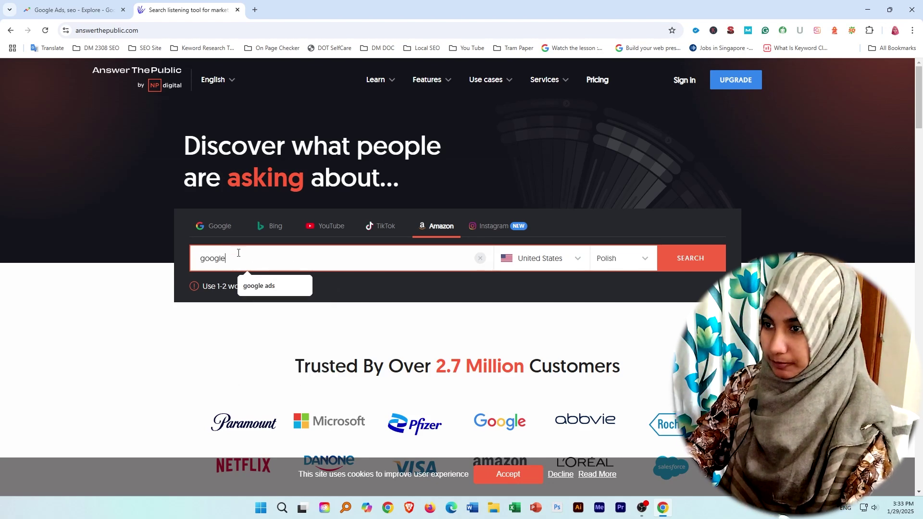
pyautogui.write(' ads')
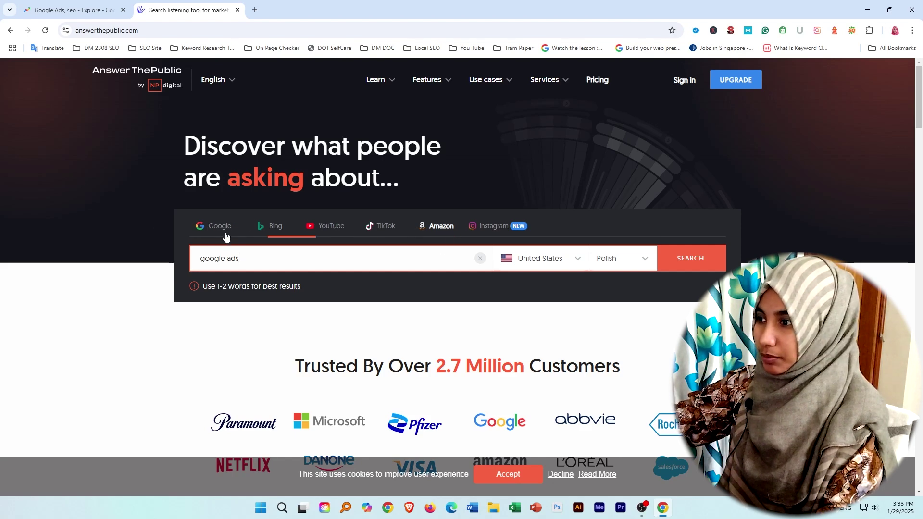
pyautogui.click(218, 226)
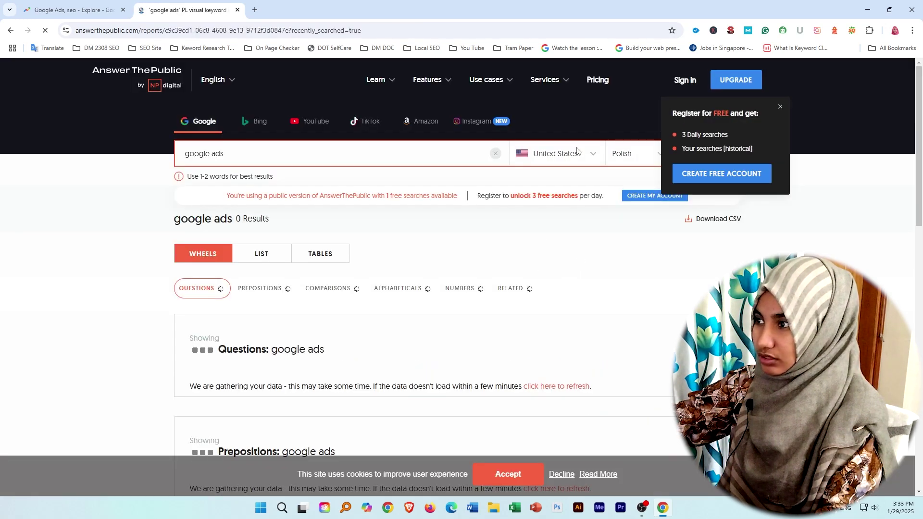
# Set the country of the "google ads" search to Bangladesh
pyautogui.click(592, 154)
pyautogui.scroll(-15, 552, 270)
pyautogui.scroll(2, 567, 272)
pyautogui.scroll(-3, 570, 273)
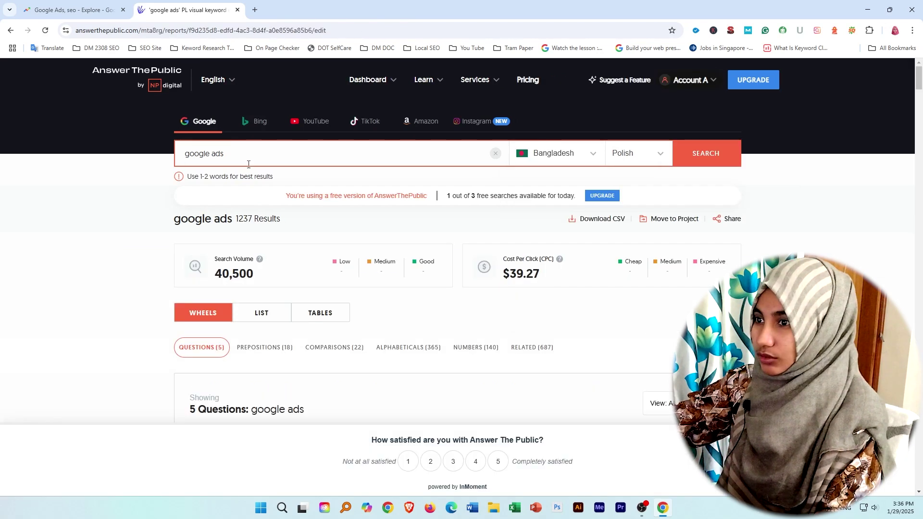
# Review the searched keyword together with its search volume and cost per click in the Google report
pyautogui.moveTo(249, 164); pyautogui.dragTo(149, 149)
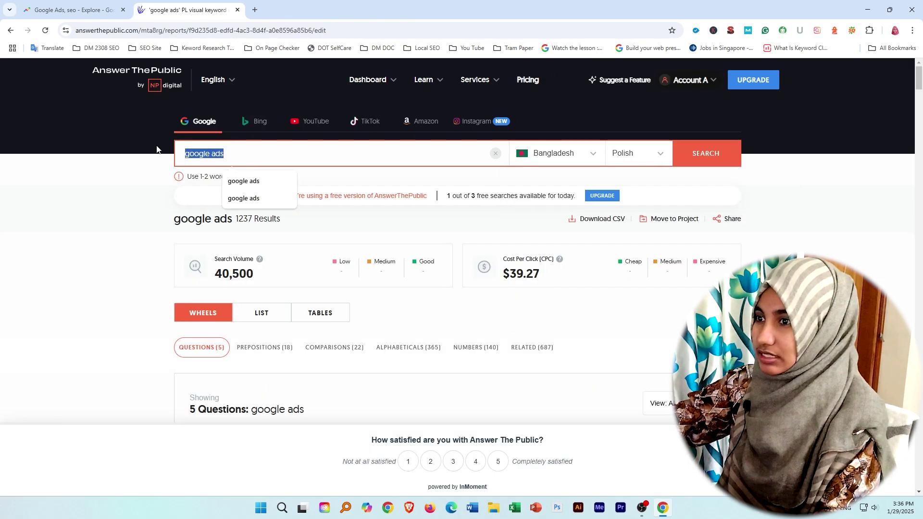
pyautogui.click(259, 276)
pyautogui.moveTo(260, 276); pyautogui.dragTo(205, 275)
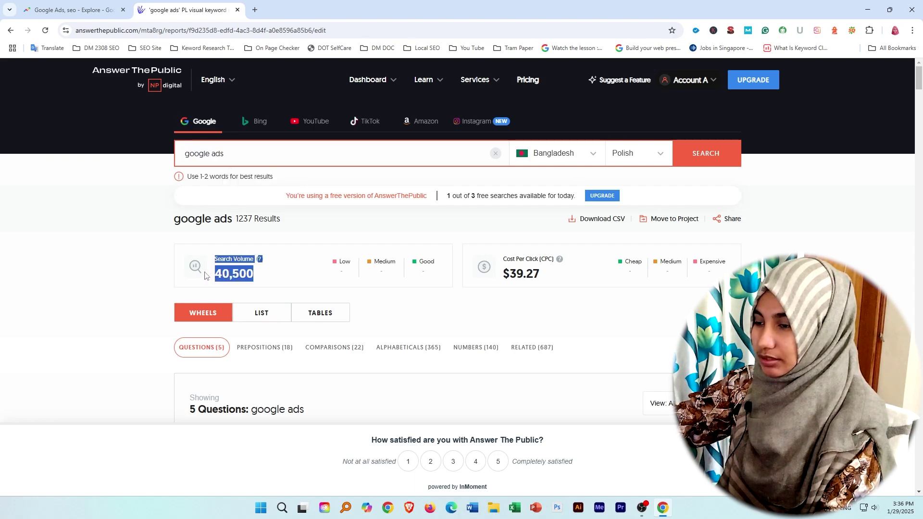
pyautogui.click(318, 281)
pyautogui.moveTo(555, 278); pyautogui.dragTo(511, 275)
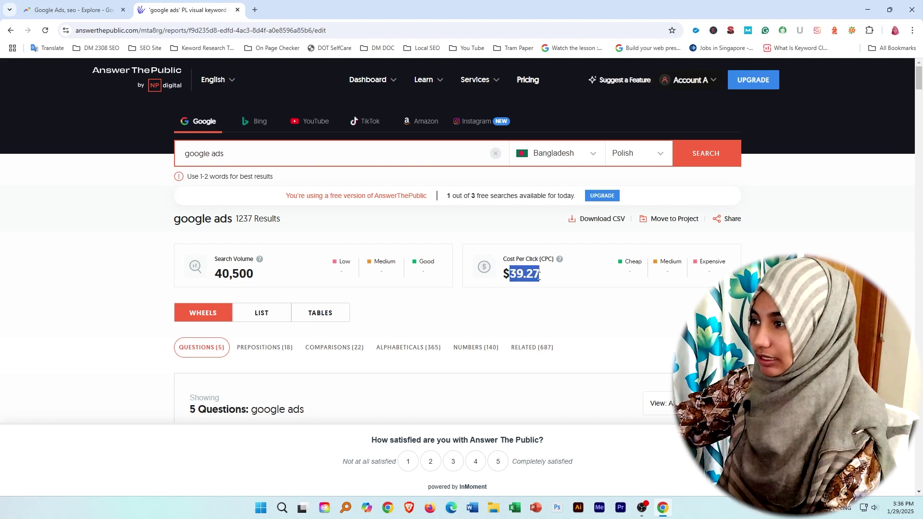
# Examine the report's question and preposition wheels, followed by its comparisons, alphabetical keywords and number keywords
pyautogui.scroll(-5, 498, 331)
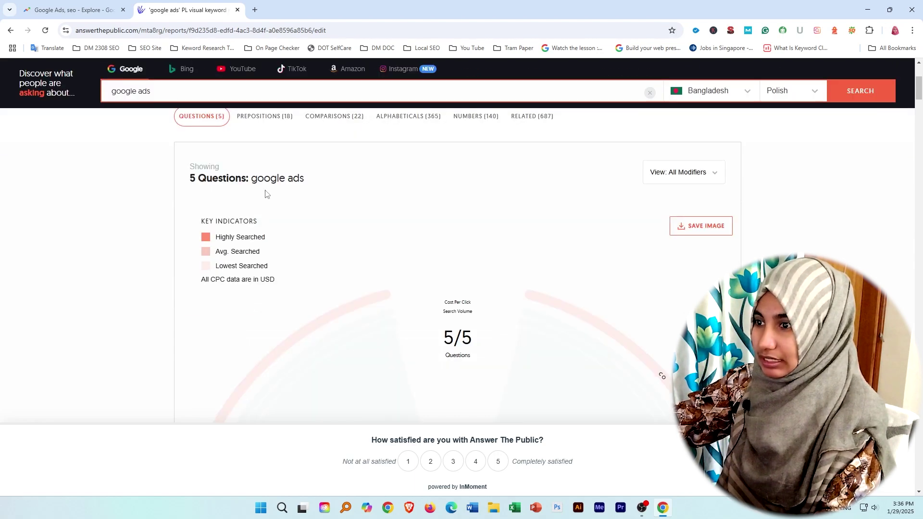
pyautogui.scroll(-3, 523, 367)
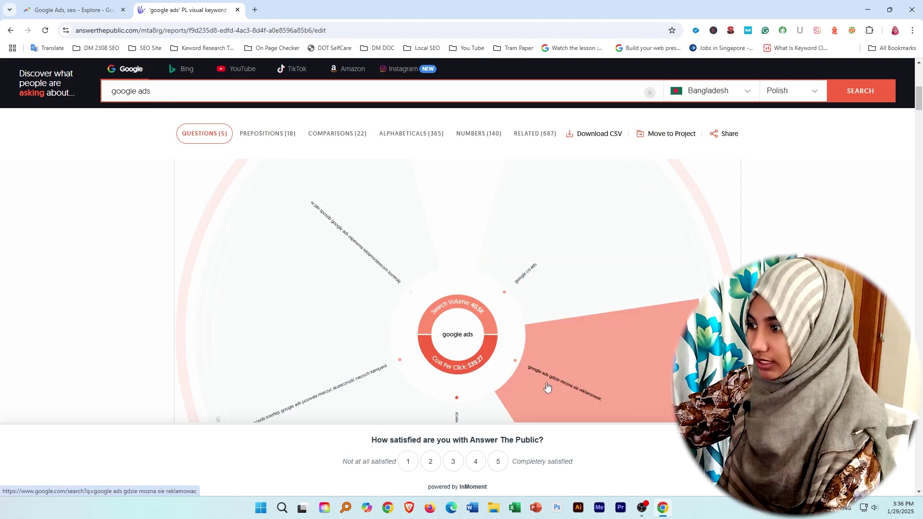
pyautogui.click(267, 133)
pyautogui.moveTo(202, 198); pyautogui.dragTo(272, 204)
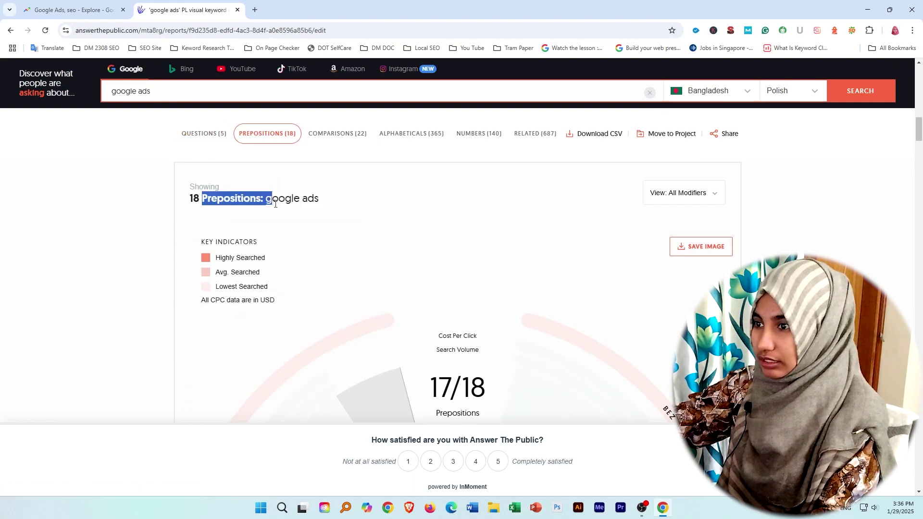
pyautogui.scroll(-15, 387, 244)
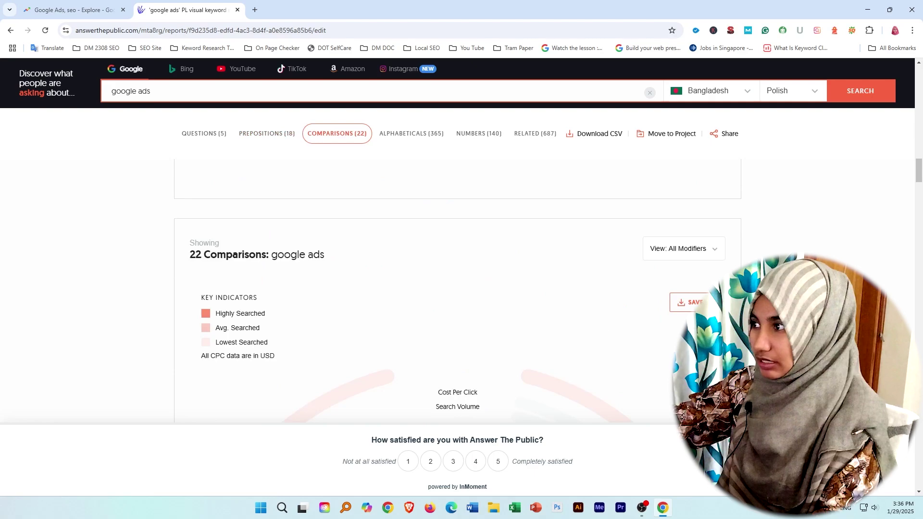
pyautogui.scroll(-15, 276, 279)
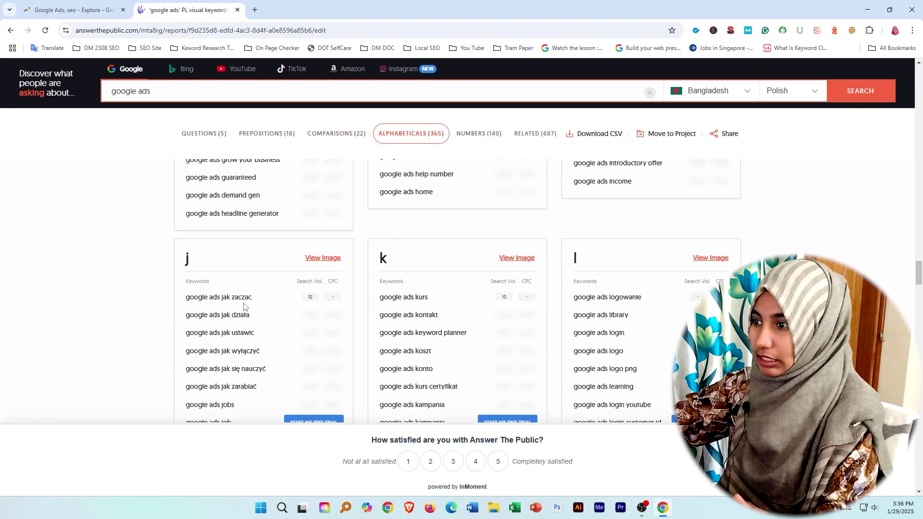
pyautogui.scroll(-15, 288, 322)
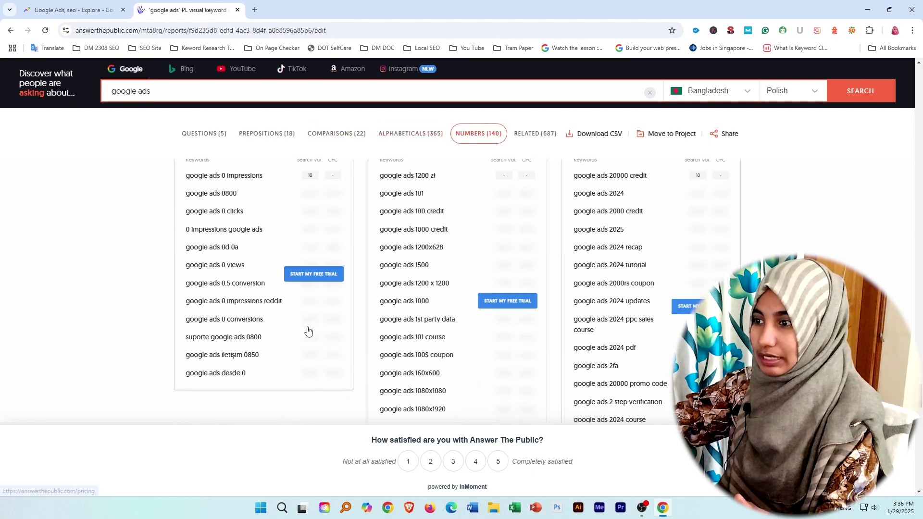
pyautogui.scroll(-15, 307, 331)
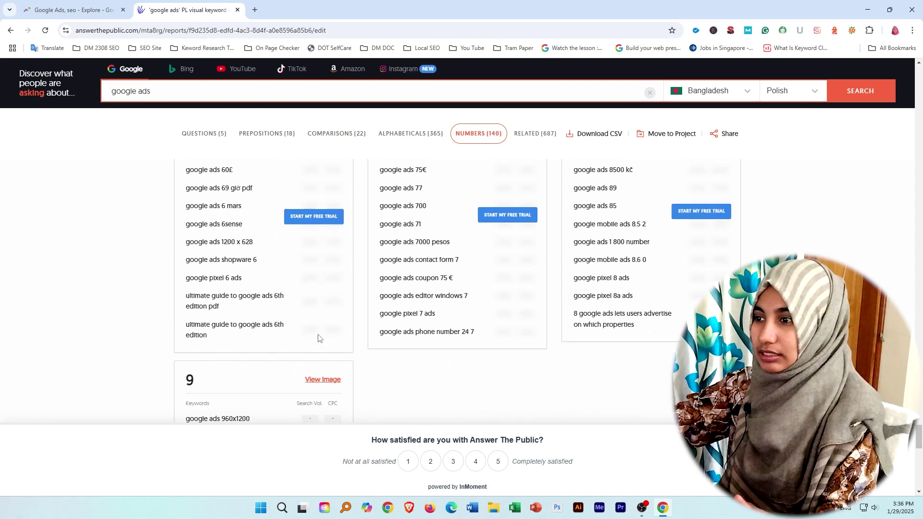
# Examine the "google ads" keyword suggestions grouped by number and by letter, including their search volume and CPC columns
pyautogui.scroll(1, 322, 331)
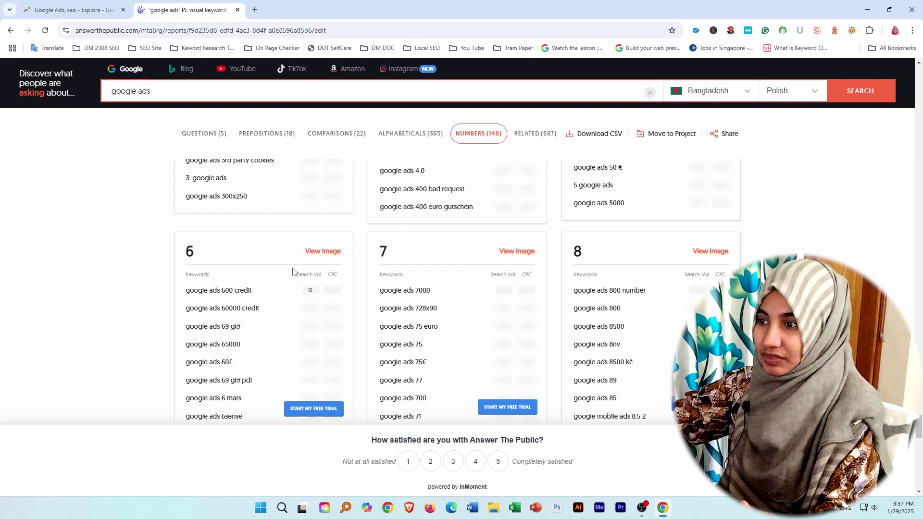
pyautogui.moveTo(206, 250); pyautogui.dragTo(188, 248)
pyautogui.click(218, 262)
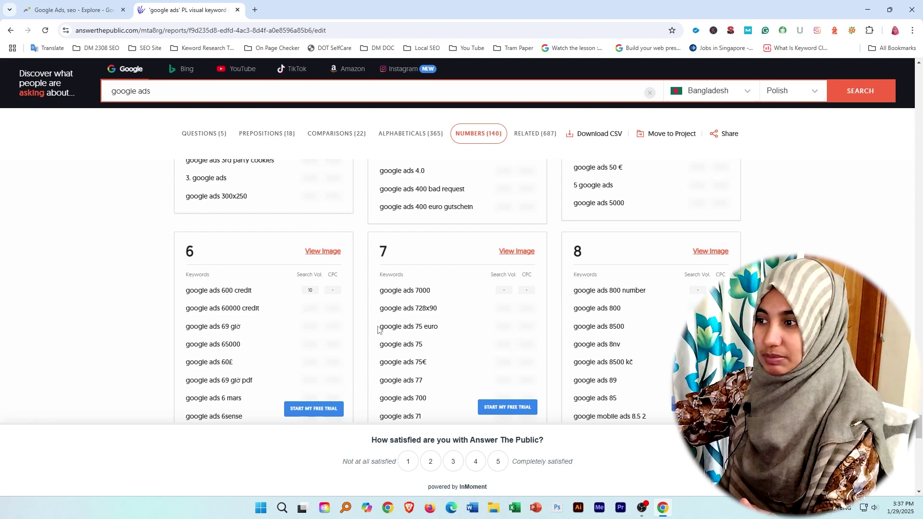
pyautogui.scroll(-10, 387, 331)
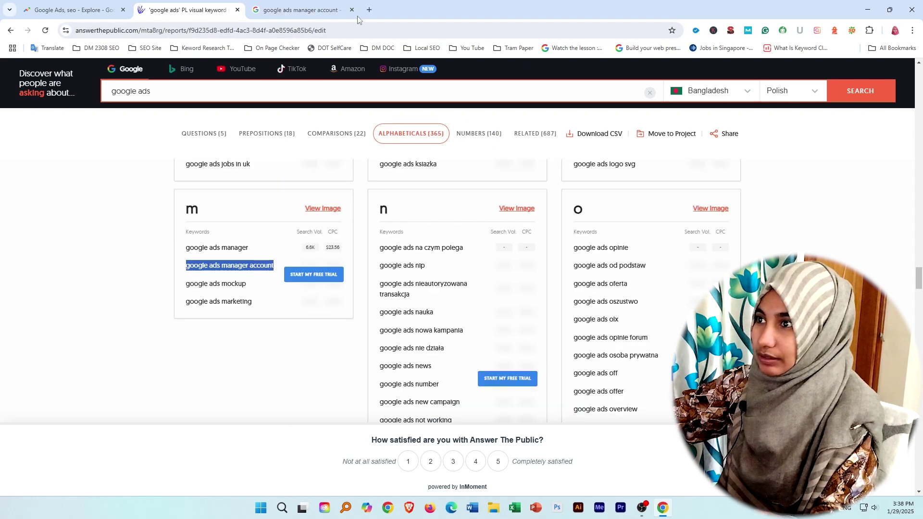
pyautogui.click(268, 336)
pyautogui.scroll(-10, 416, 317)
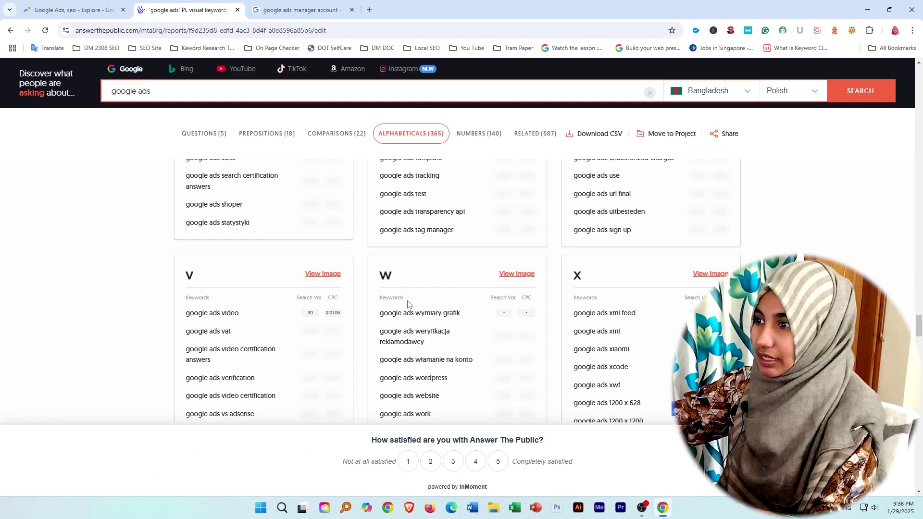
pyautogui.scroll(10, 416, 317)
# Switch the "google ads" report to YouTube as the source and review its preposition wheel and further keyword sections
pyautogui.click(237, 69)
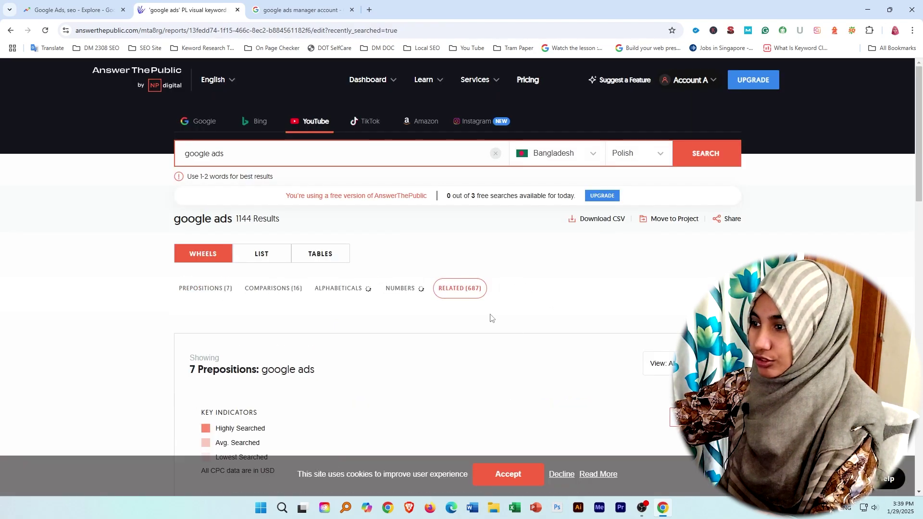
pyautogui.scroll(-5, 558, 312)
pyautogui.scroll(-5, 558, 311)
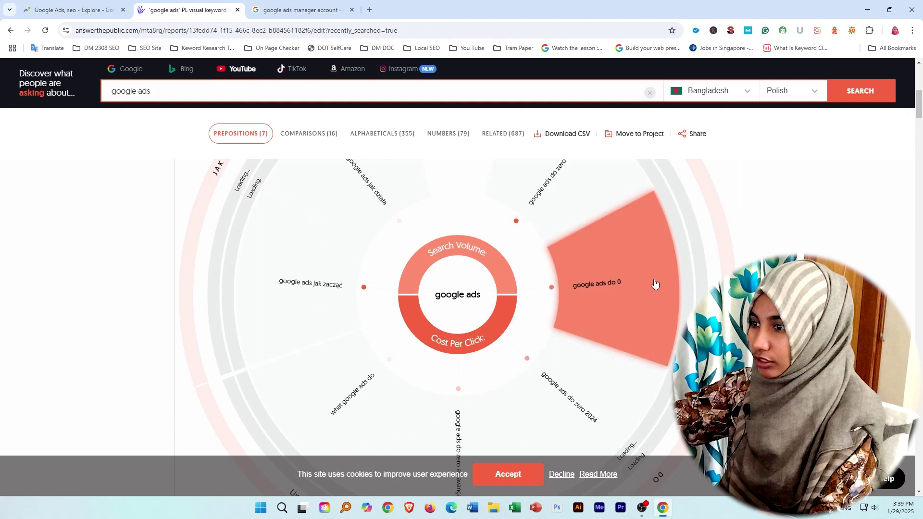
pyautogui.scroll(-6, 667, 321)
pyautogui.scroll(-6, 667, 320)
pyautogui.scroll(15, 408, 93)
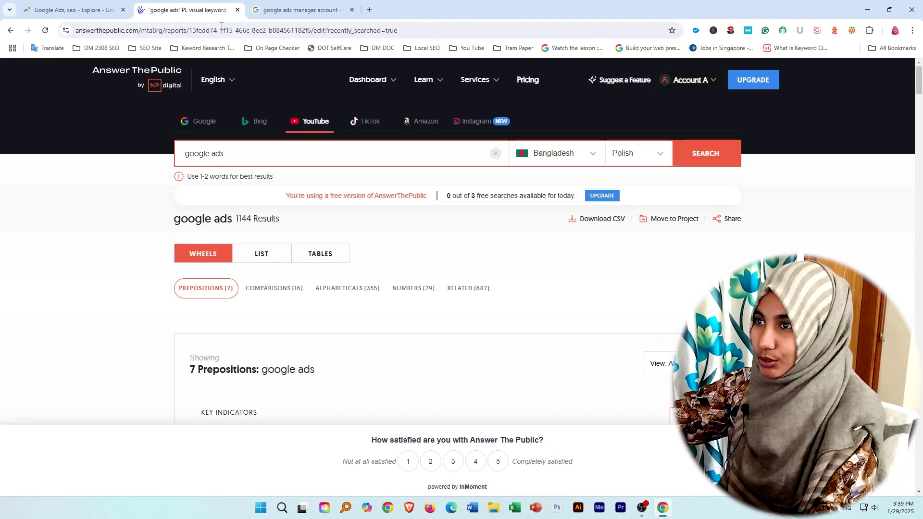
# Find Ubersuggest through a web search in a new browser tab, open its site and dismiss the free account offer
pyautogui.click(370, 10)
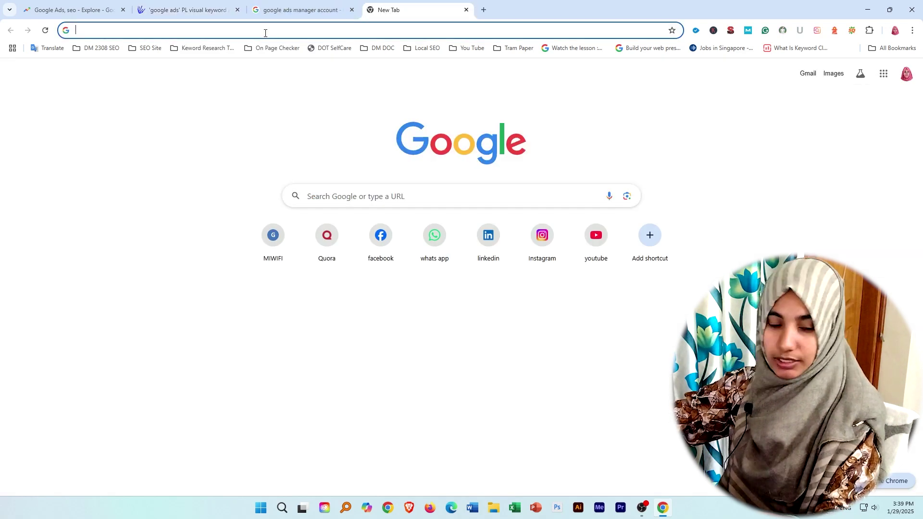
pyautogui.write('uber')
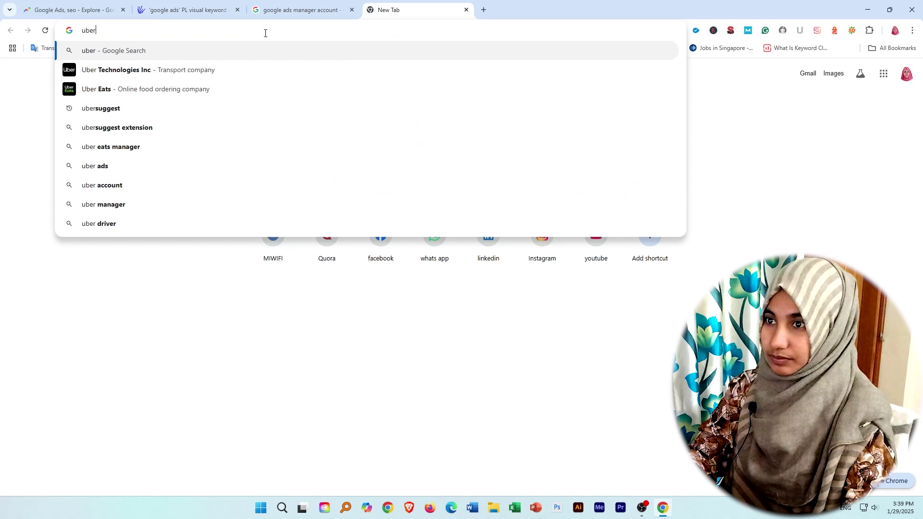
pyautogui.write('s')
pyautogui.press('BackSpace')
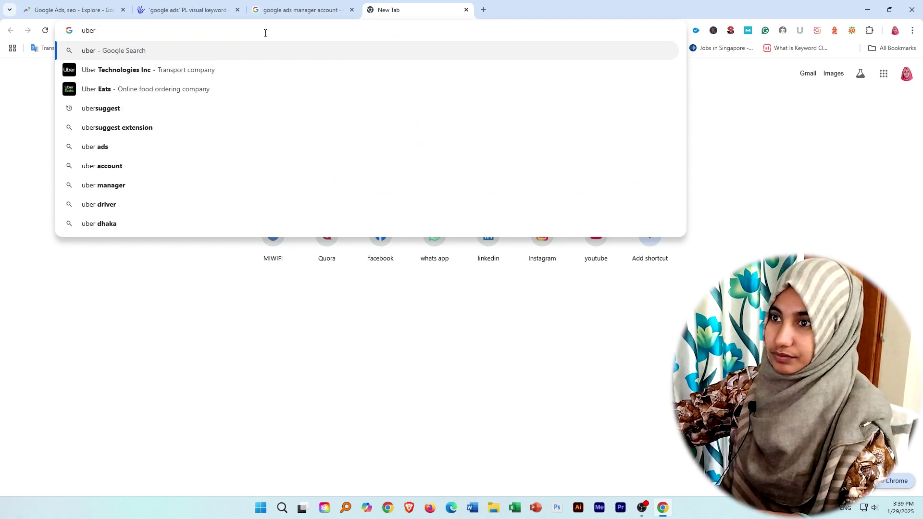
pyautogui.click(128, 108)
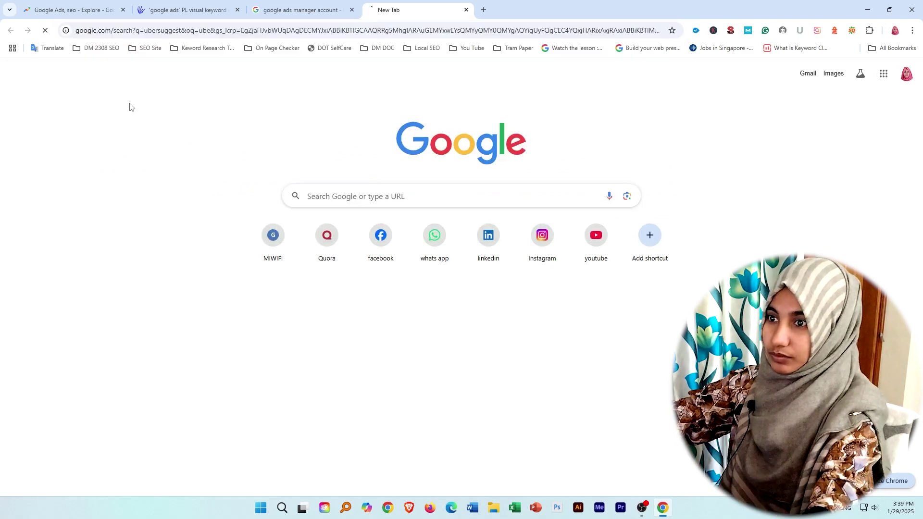
pyautogui.click(195, 166)
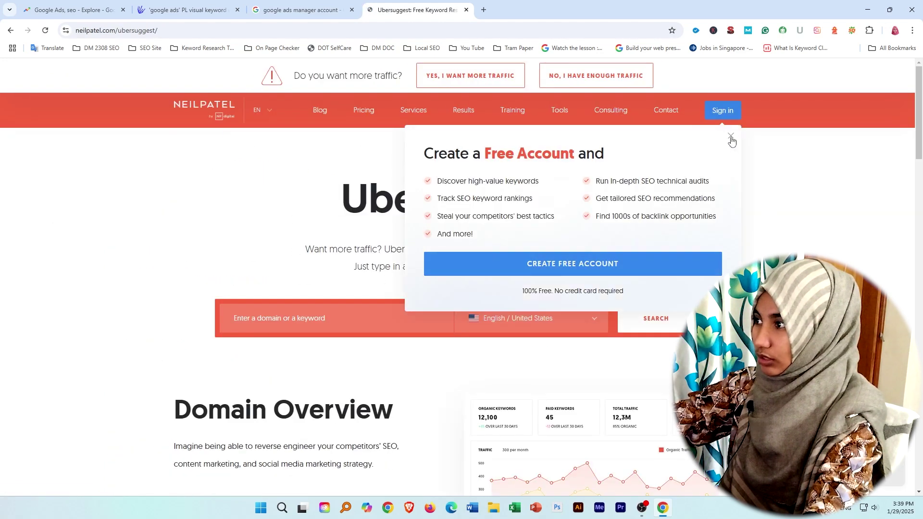
pyautogui.click(730, 137)
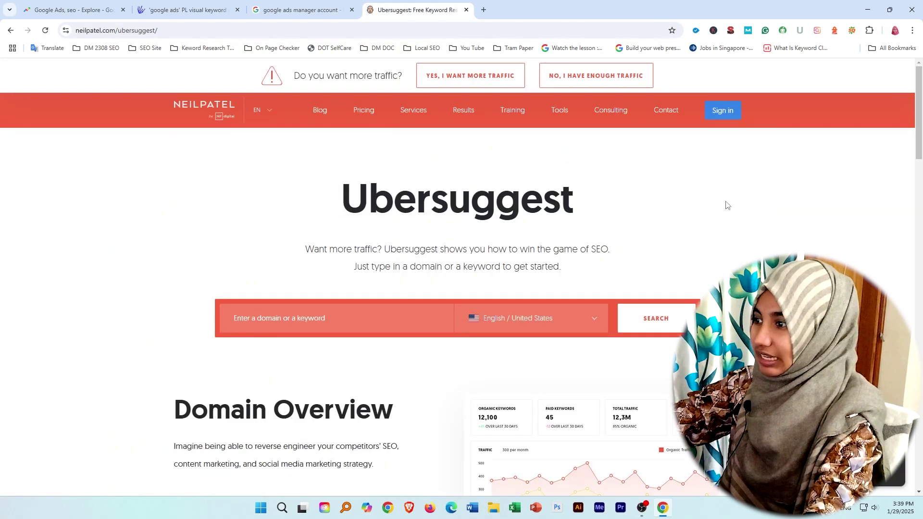
# Submit the keyword "google ads" from the Ubersuggest home page with English / United States as the locale
pyautogui.click(303, 320)
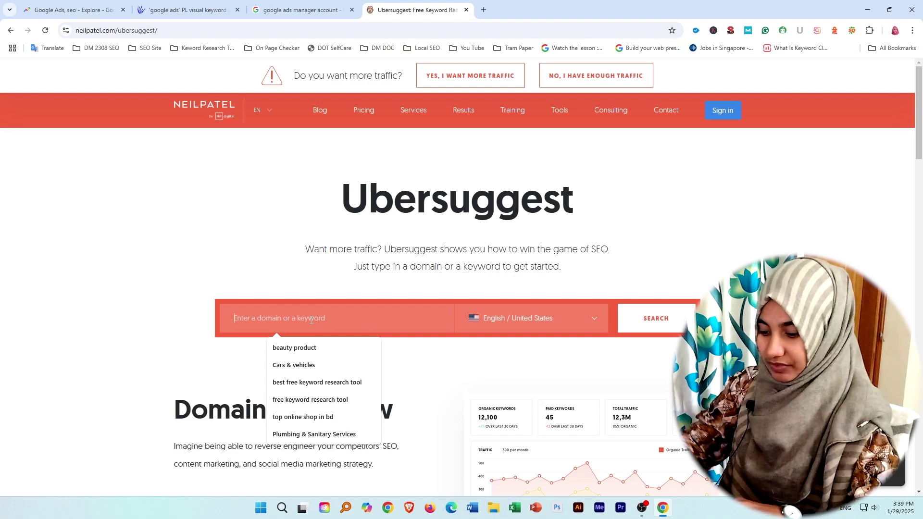
pyautogui.write('google ads')
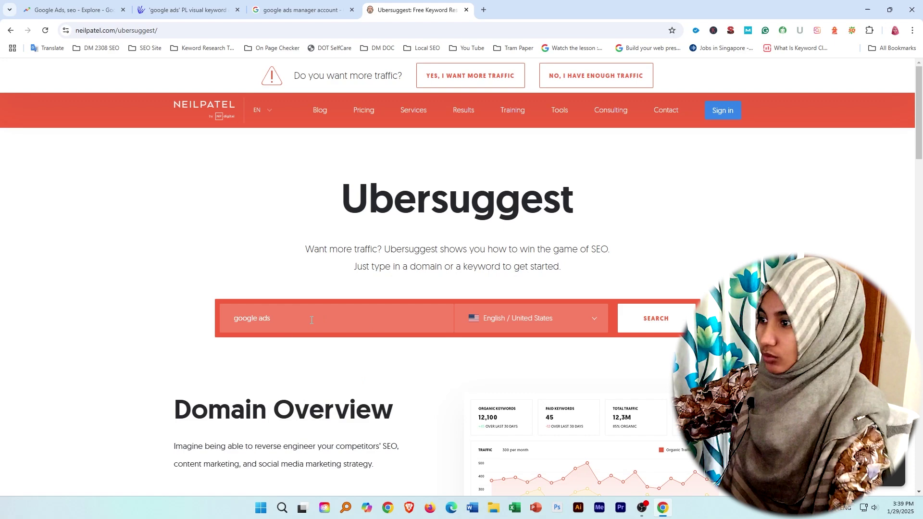
pyautogui.click(651, 322)
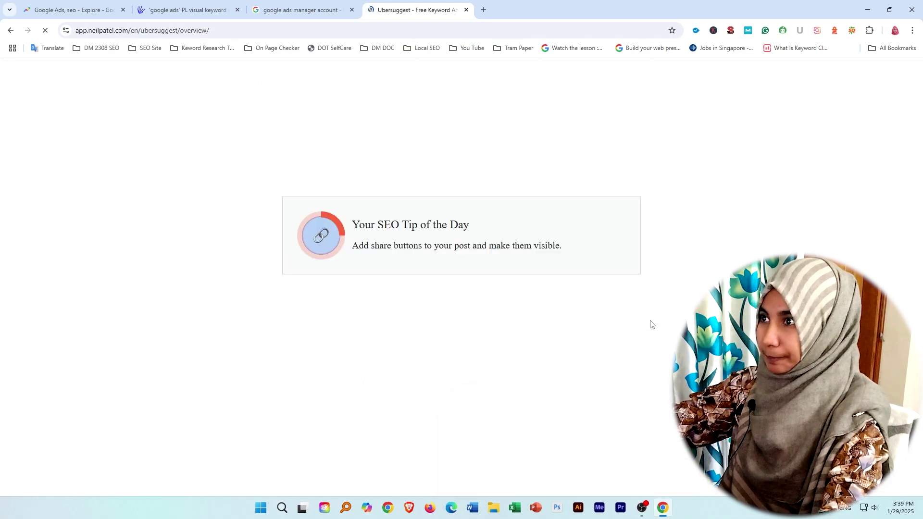
# Run a keyword overview for "google ads" with English as the language and Bangladesh as the location
pyautogui.click(630, 133)
pyautogui.write('en')
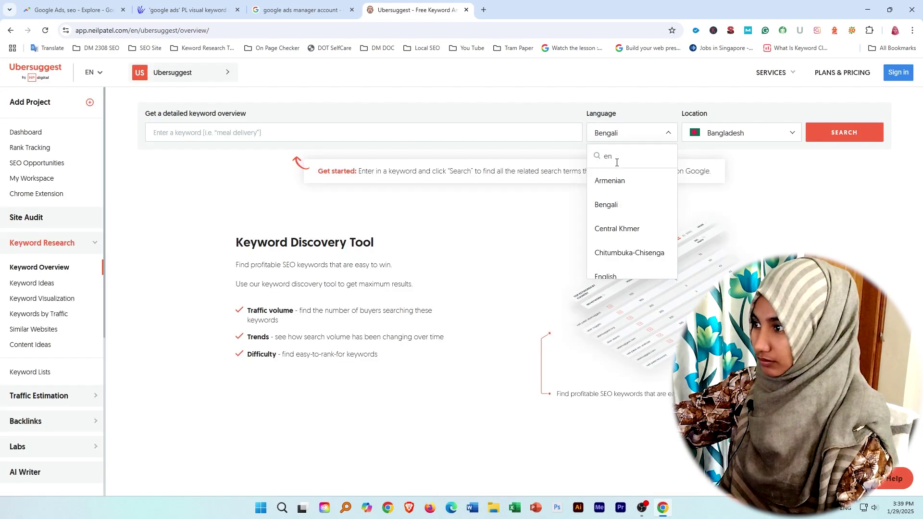
pyautogui.write('g')
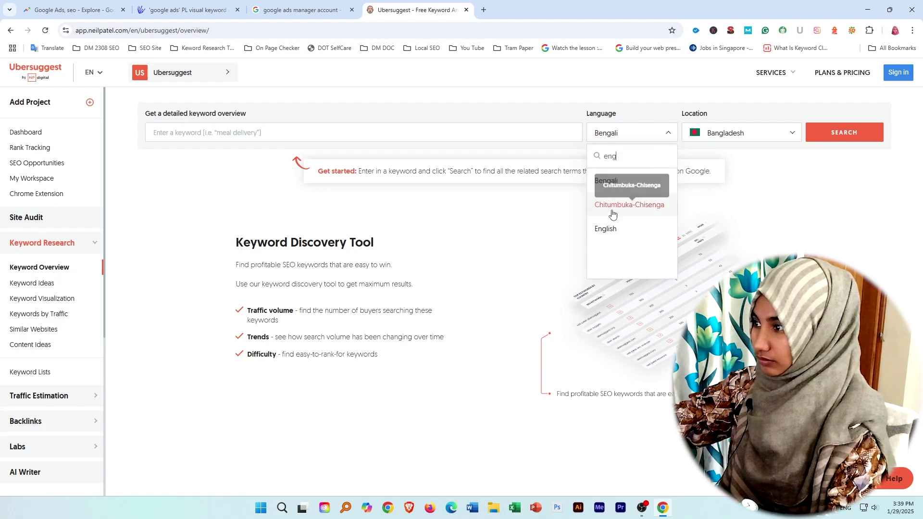
pyautogui.click(610, 229)
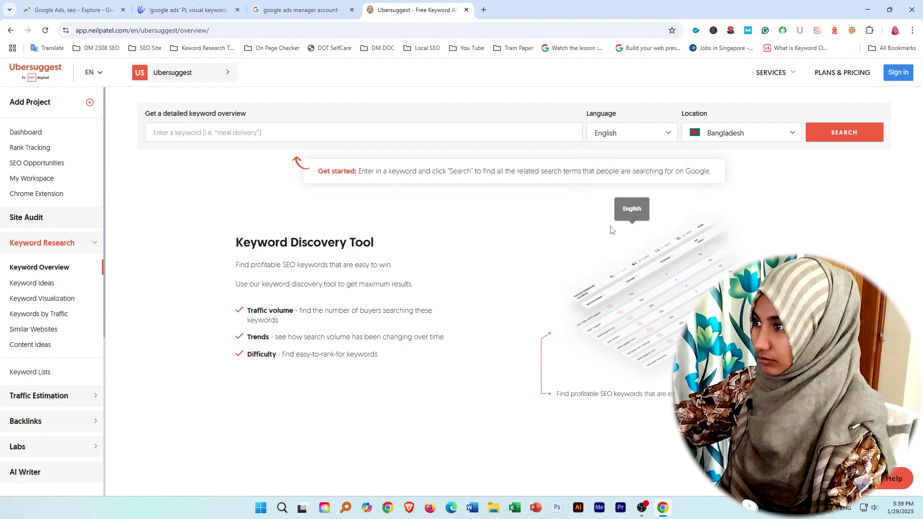
pyautogui.click(274, 127)
pyautogui.write('google ads')
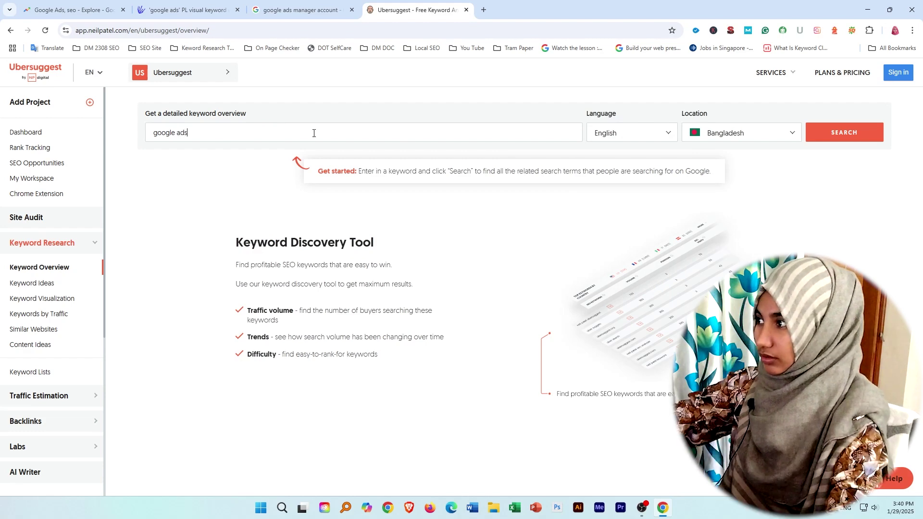
pyautogui.click(843, 138)
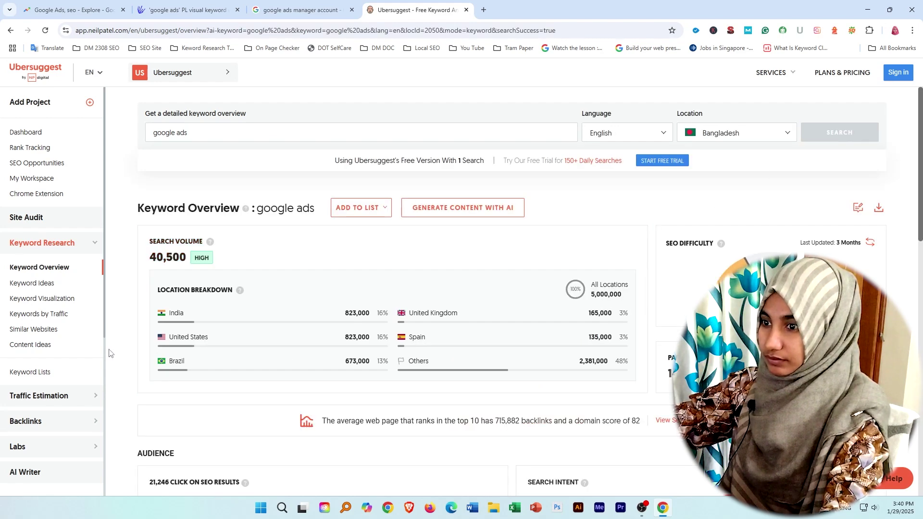
# Review the search volume, location breakdown, SEO difficulty, paid difficulty and cost per click in the "google ads" overview
pyautogui.scroll(-14, 394, 261)
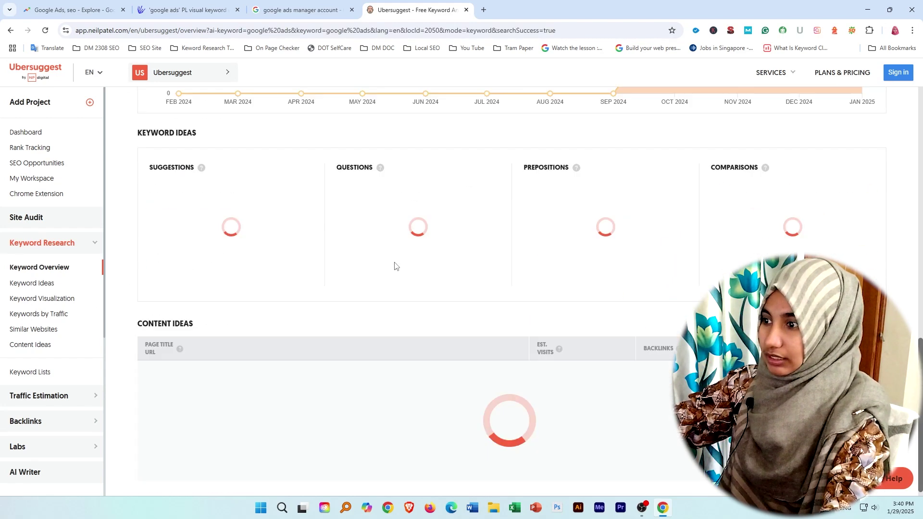
pyautogui.scroll(14, 397, 269)
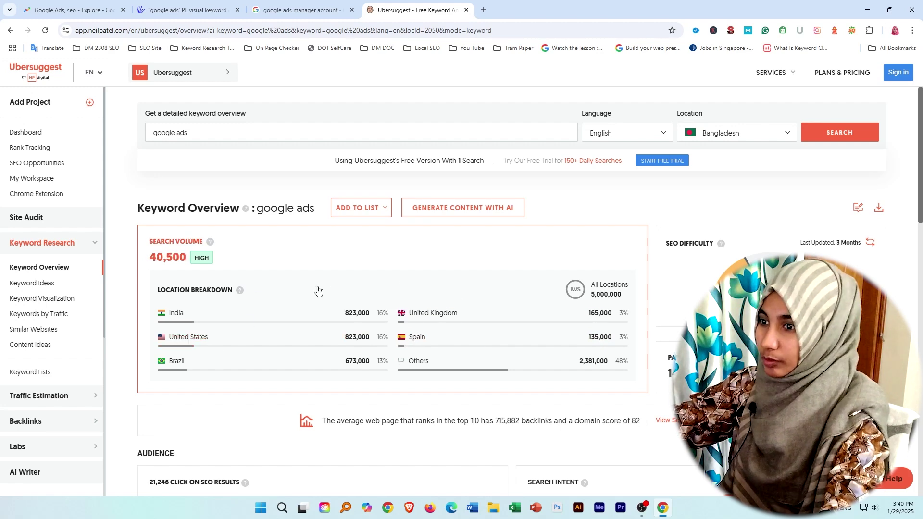
pyautogui.scroll(-4, 317, 290)
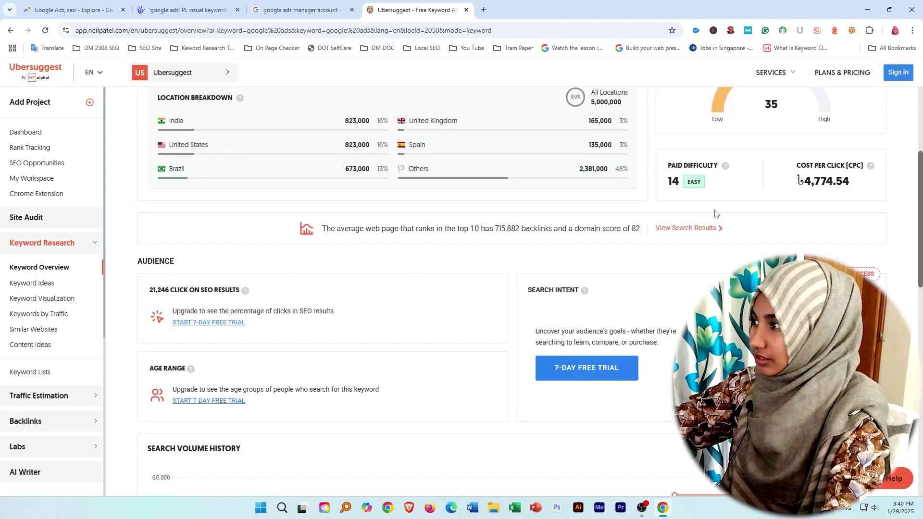
pyautogui.scroll(4, 696, 187)
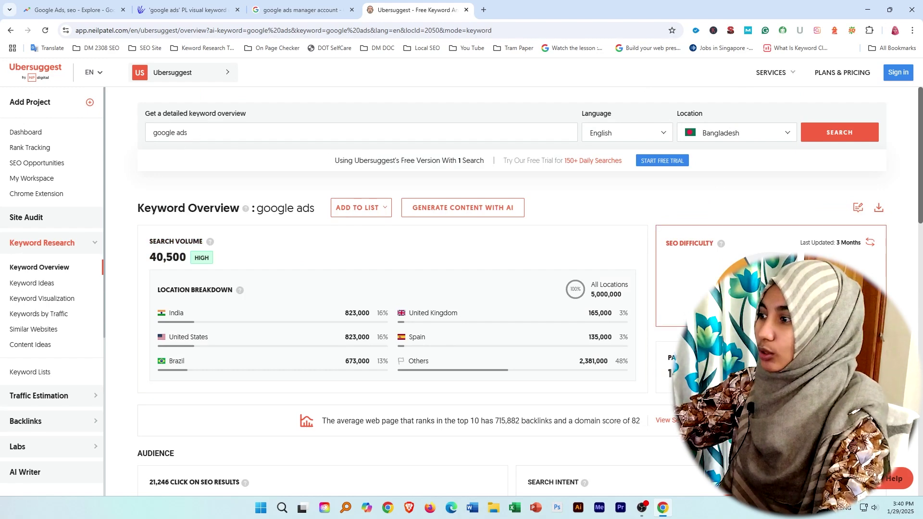
pyautogui.scroll(-4, 672, 190)
pyautogui.scroll(4, 725, 179)
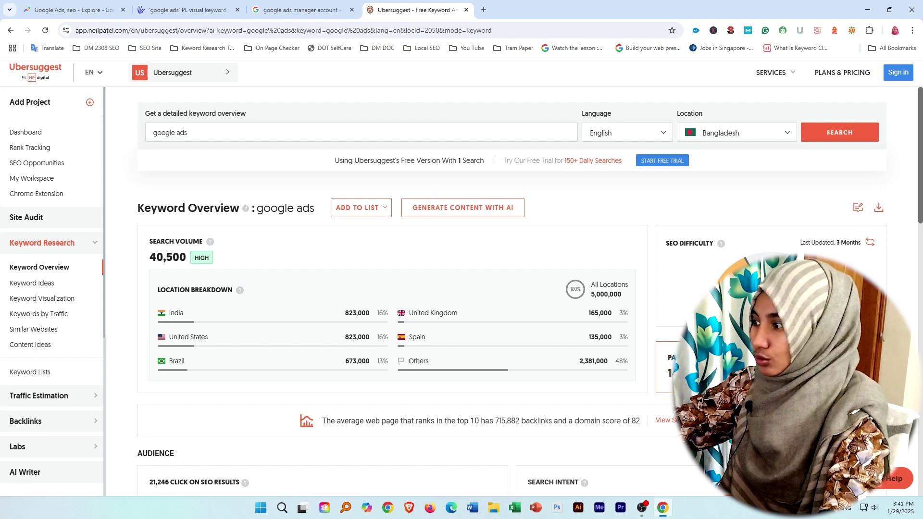
# Examine the page titles in the overview's content ideas table, along with the keyword ideas and search volume history sections
pyautogui.scroll(-4, 490, 373)
pyautogui.scroll(-15, 490, 373)
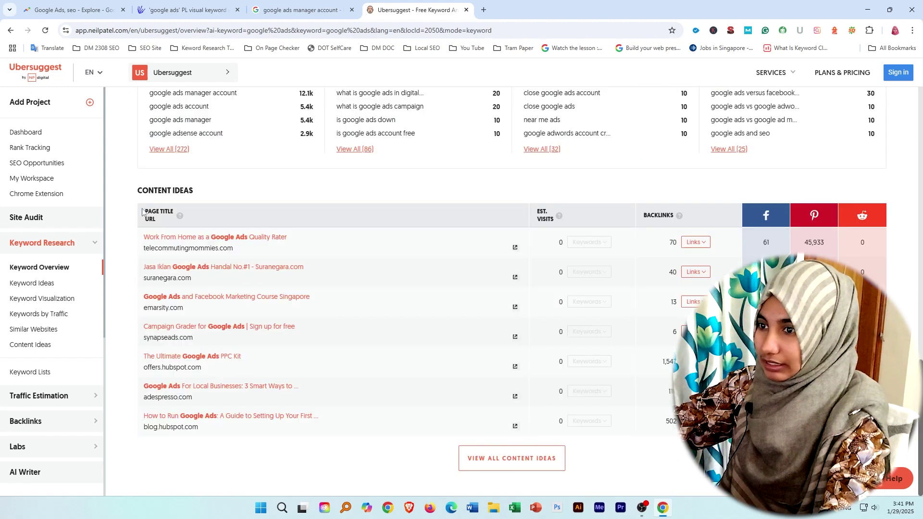
pyautogui.moveTo(139, 239); pyautogui.dragTo(211, 421)
pyautogui.click(205, 469)
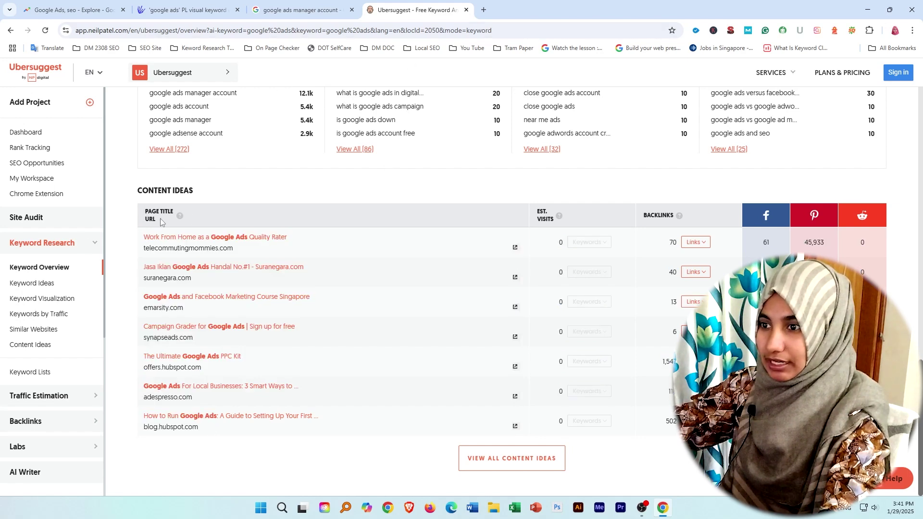
pyautogui.scroll(17, 236, 413)
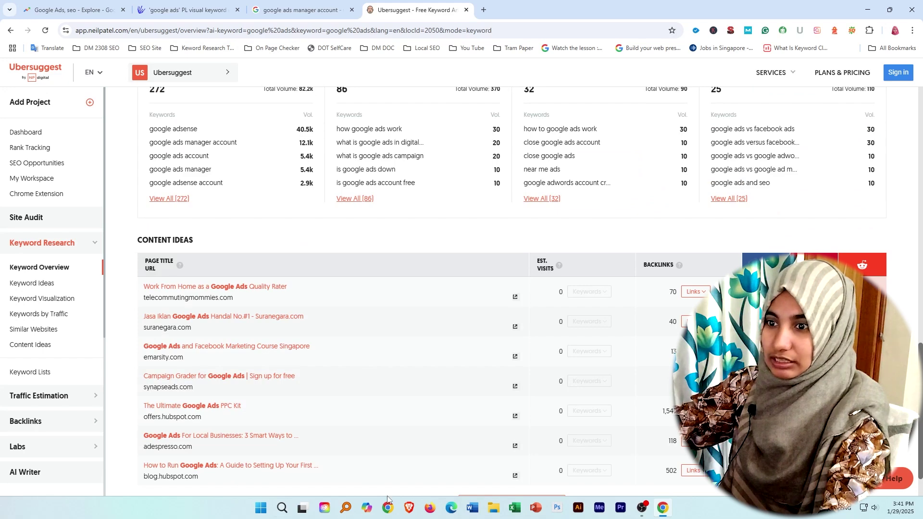
pyautogui.scroll(10, 367, 273)
pyautogui.scroll(-3, 367, 274)
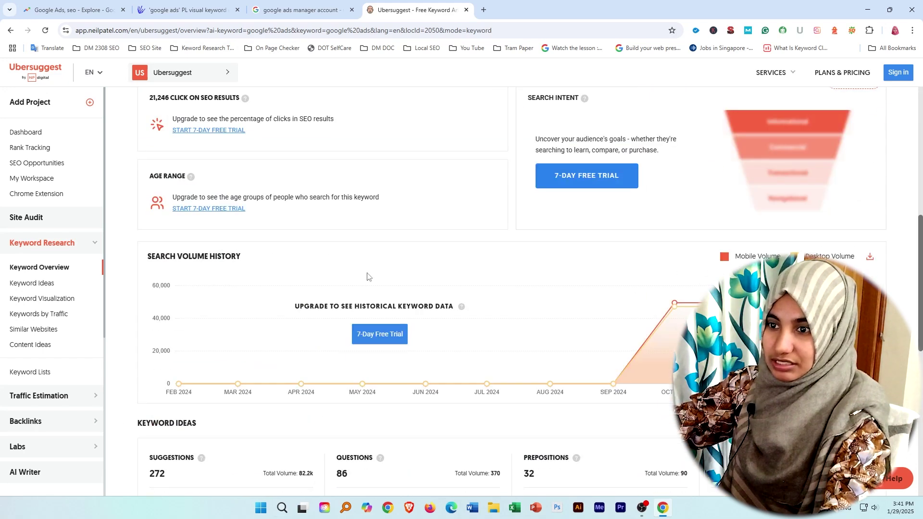
# Open the Keyword Ideas report for "google ads" within Keyword Research
pyautogui.click(37, 243)
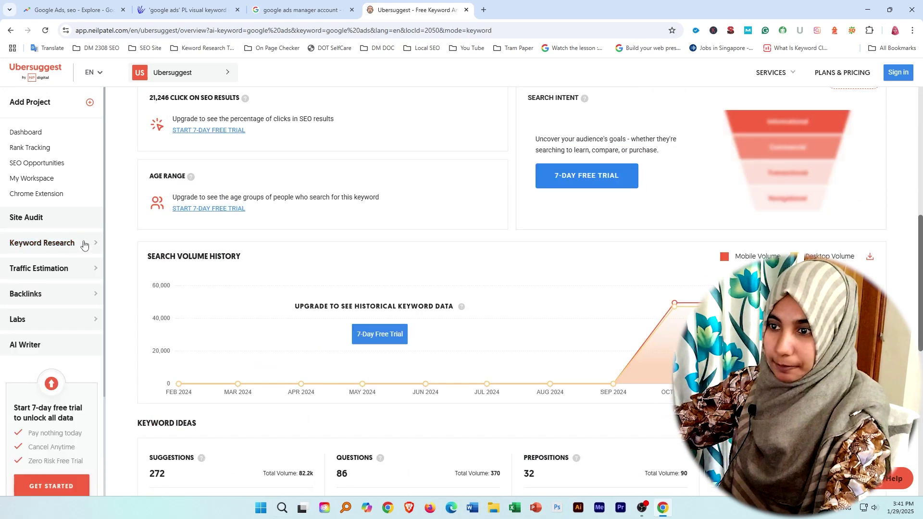
pyautogui.click(84, 244)
pyautogui.click(50, 286)
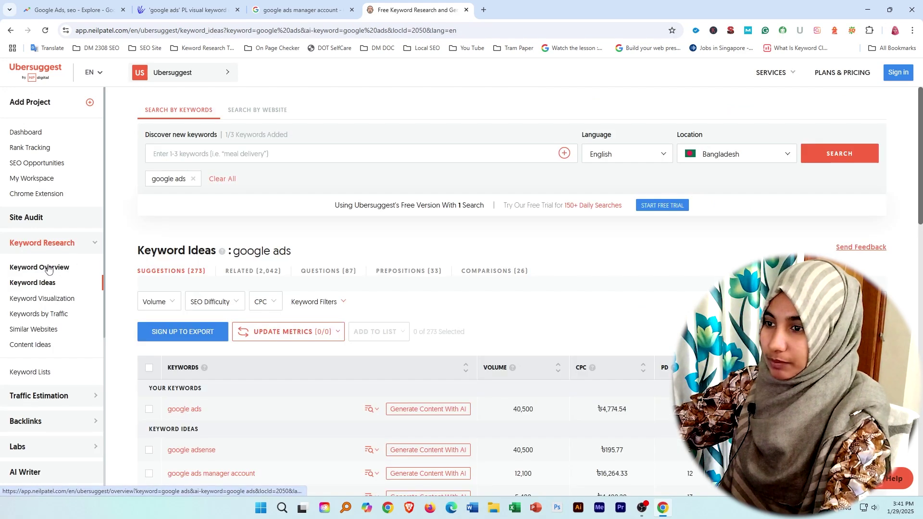
# Examine the suggested keywords for "google ads" together with their volume, CPC, paid difficulty and SEO difficulty columns
pyautogui.scroll(-4, 222, 375)
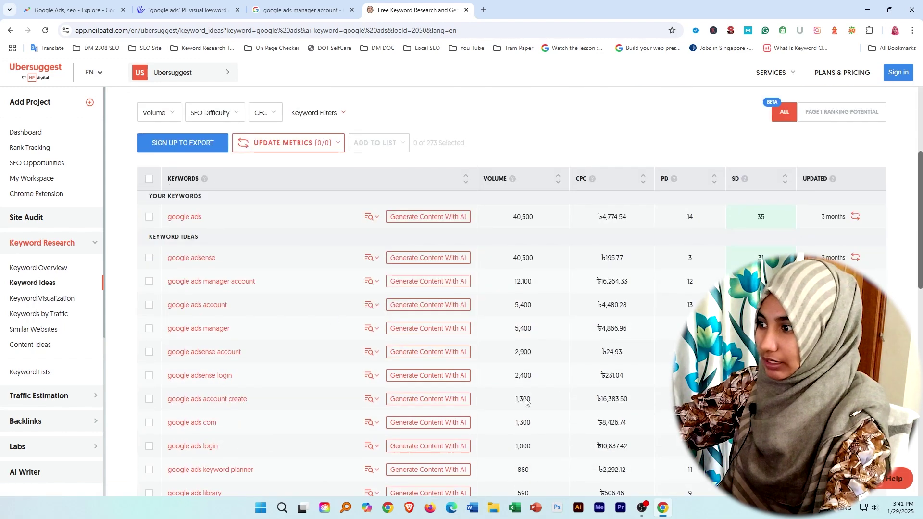
pyautogui.scroll(-4, 288, 360)
pyautogui.scroll(-4, 288, 360)
pyautogui.scroll(-1, 422, 335)
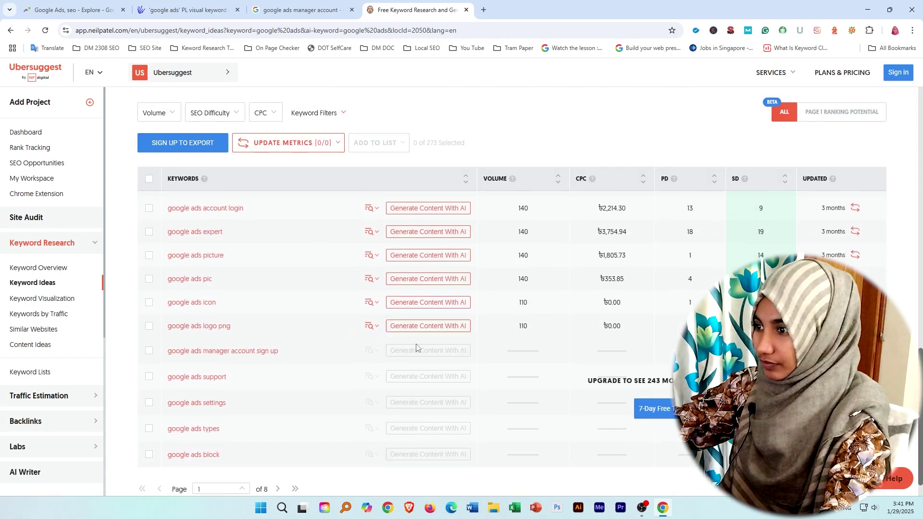
pyautogui.scroll(15, 418, 339)
pyautogui.scroll(-4, 402, 349)
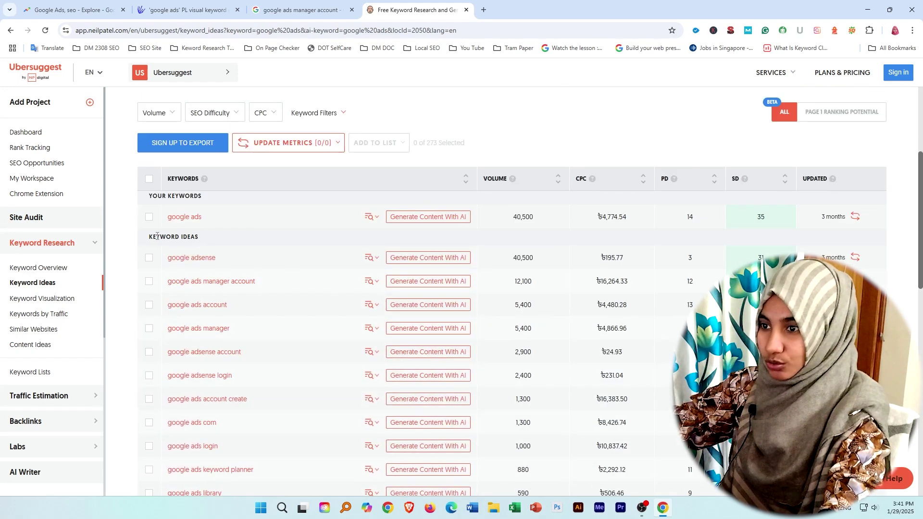
pyautogui.scroll(-10, 226, 244)
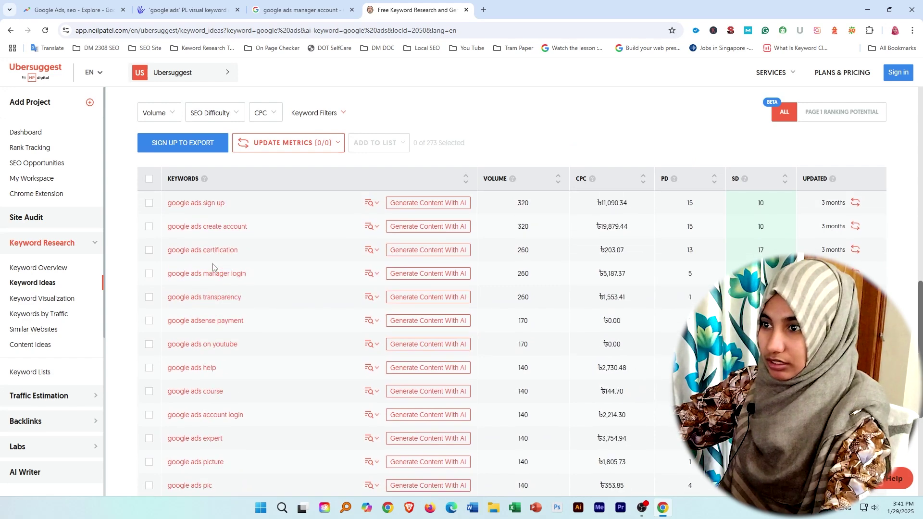
pyautogui.scroll(-5, 213, 267)
pyautogui.scroll(15, 283, 389)
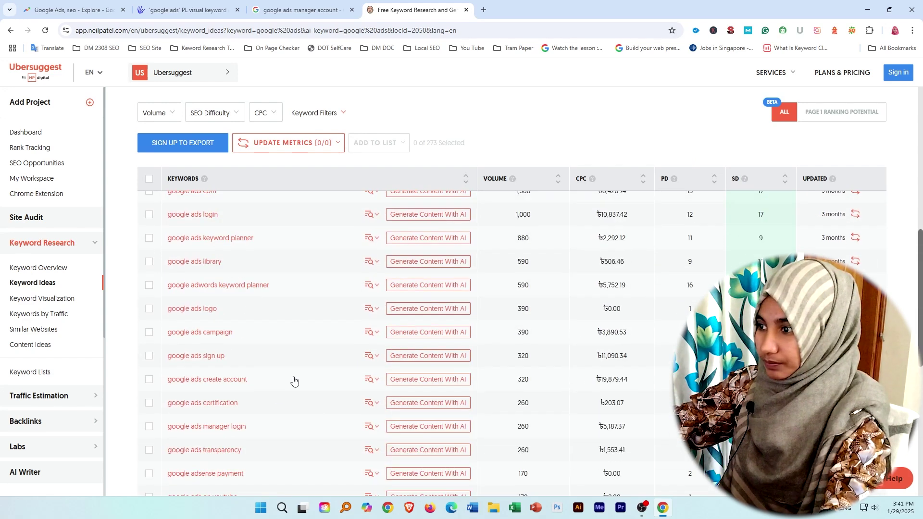
pyautogui.scroll(-3, 294, 381)
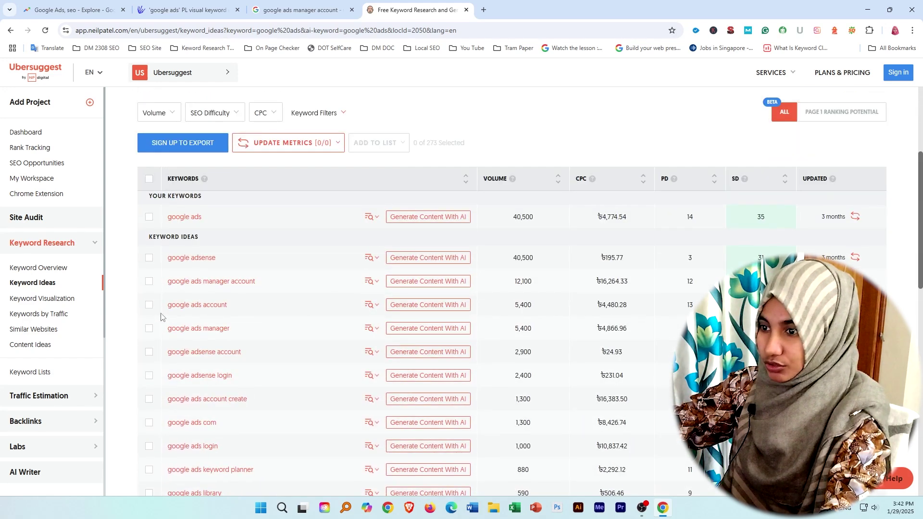
pyautogui.scroll(4, 343, 333)
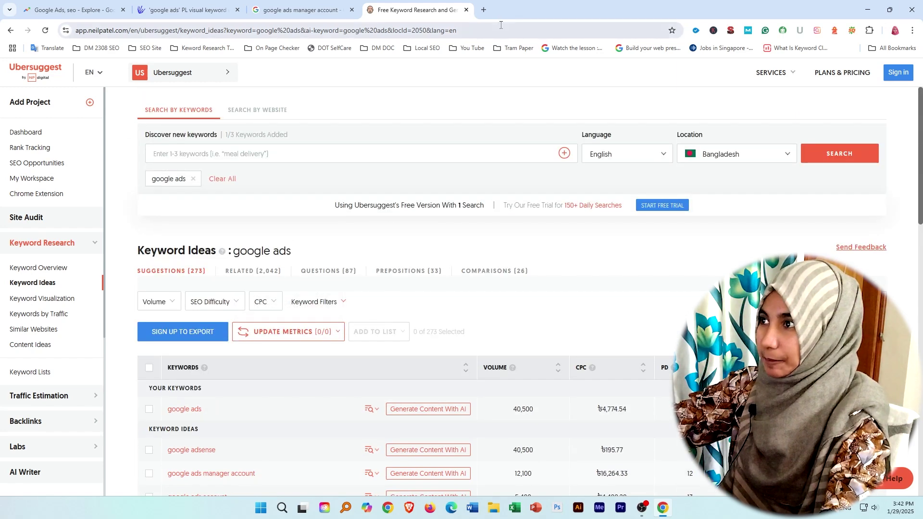
# Search the web for "soovle" in a new browser tab and open the Soovle tool page on SEO.com
pyautogui.click(484, 10)
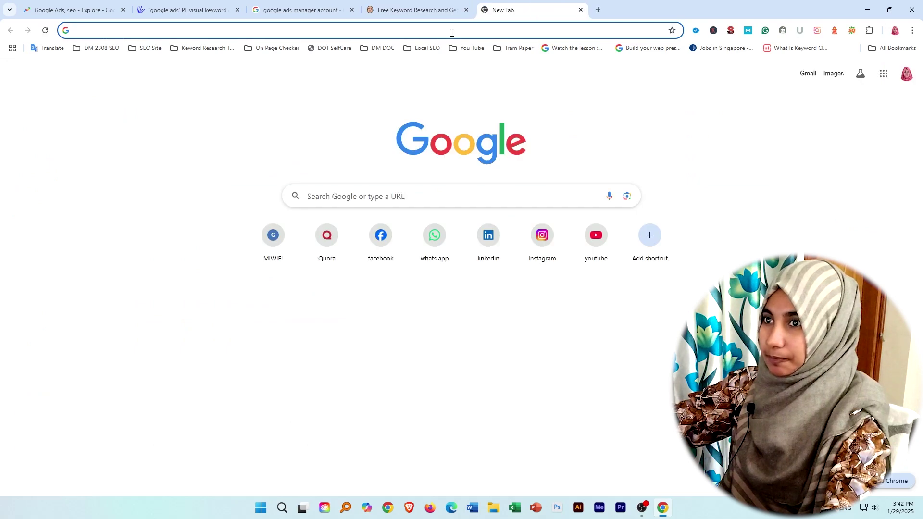
pyautogui.click(452, 33)
pyautogui.write('soo')
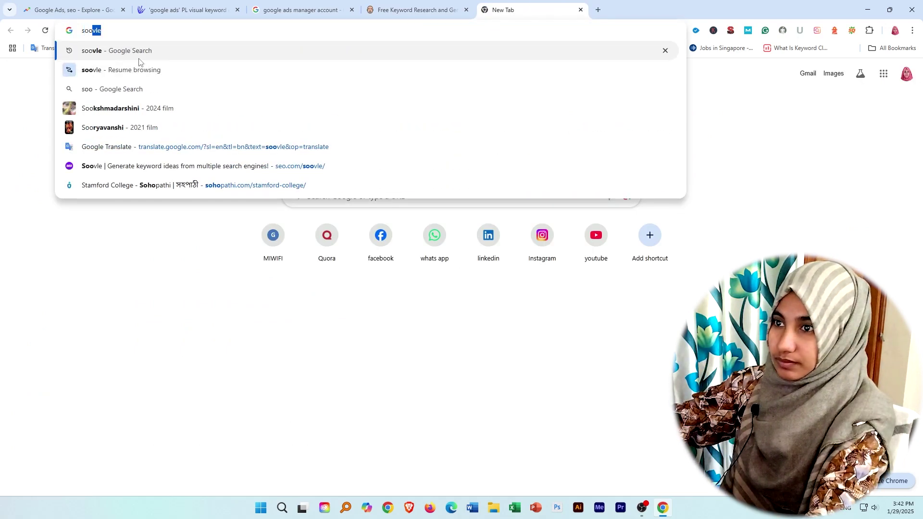
pyautogui.press('Return')
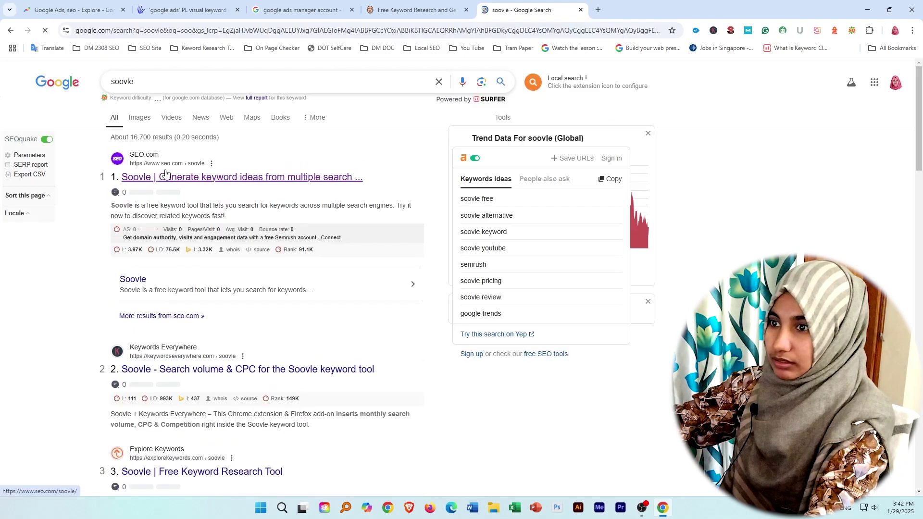
pyautogui.click(159, 179)
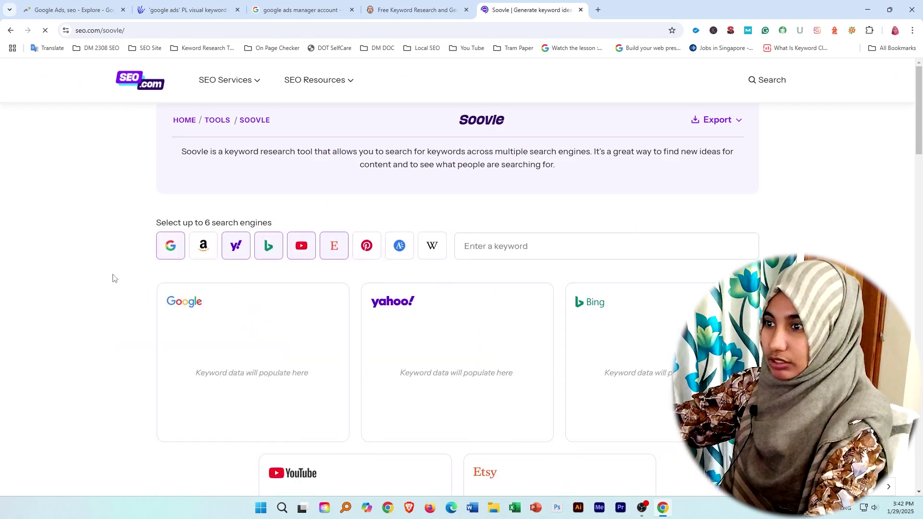
# Enter "google ads" as the Soovle keyword to generate suggestions from the selected search engines
pyautogui.scroll(-8, 269, 173)
pyautogui.scroll(8, 192, 201)
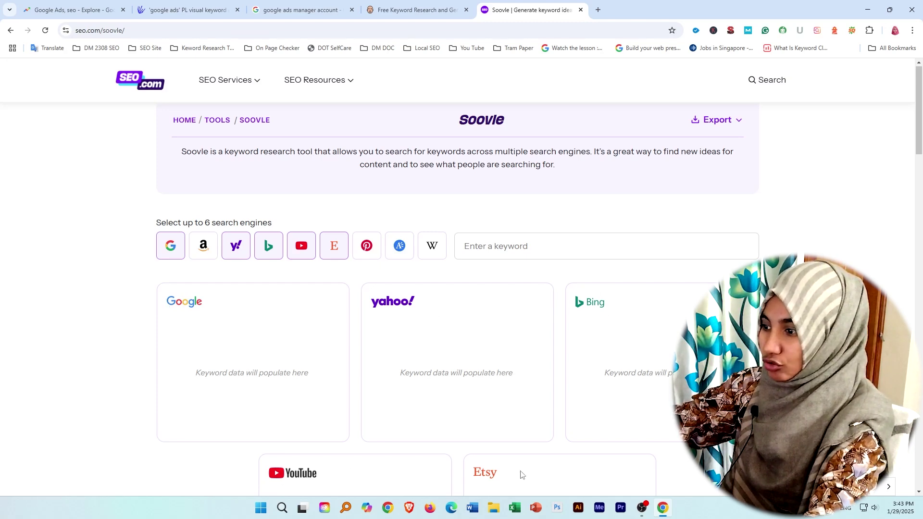
pyautogui.click(491, 246)
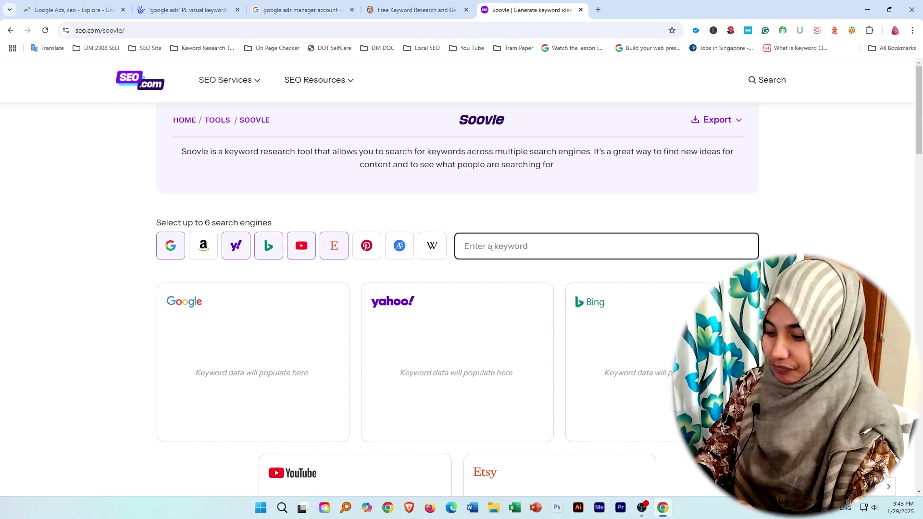
pyautogui.write('google')
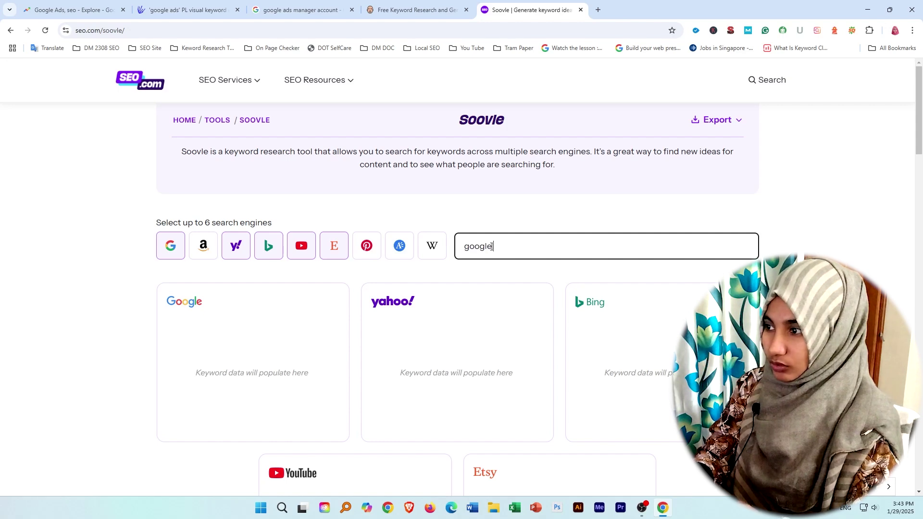
pyautogui.write(' a')
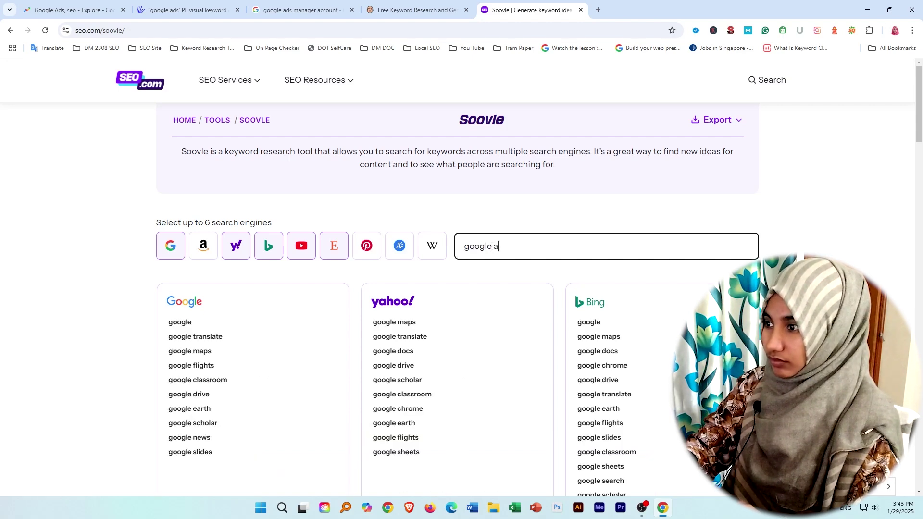
pyautogui.write('fdds')
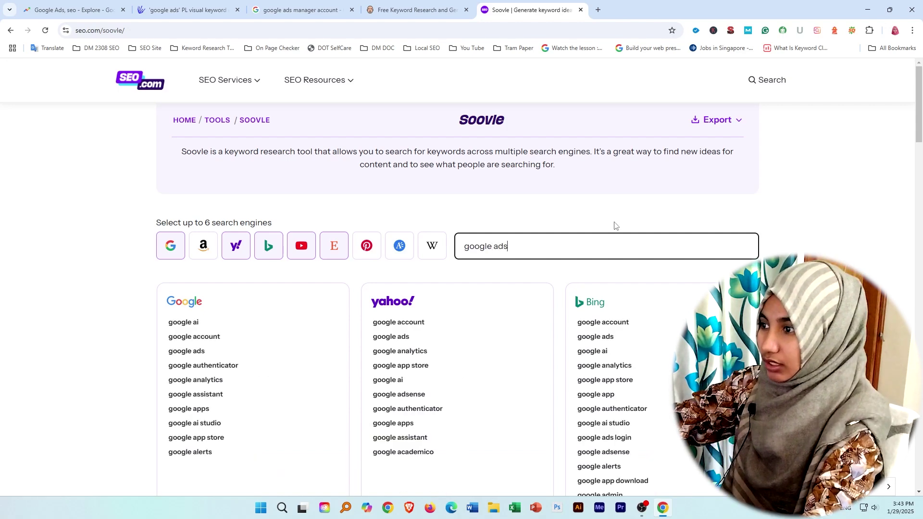
# Examine and compare the "google ads" suggestions listed for Google, Yahoo, Bing, YouTube and Etsy
pyautogui.scroll(-4, 565, 201)
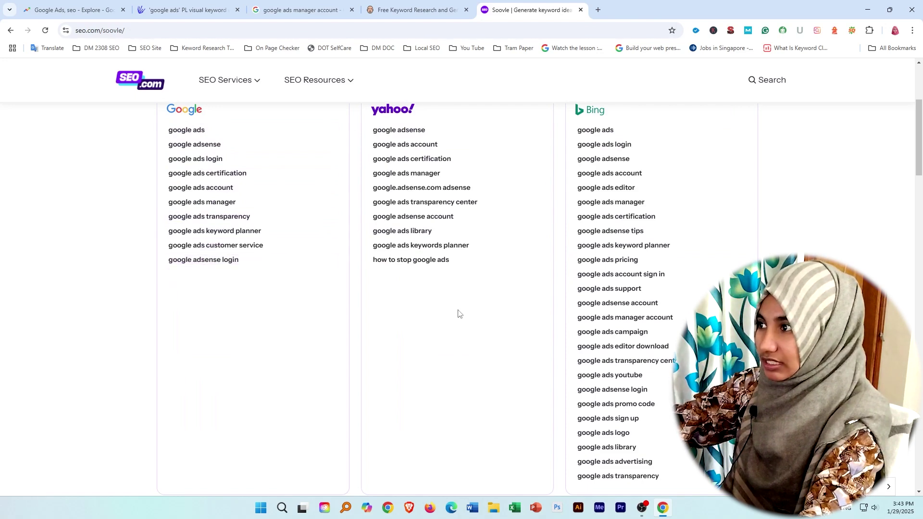
pyautogui.scroll(-8, 613, 438)
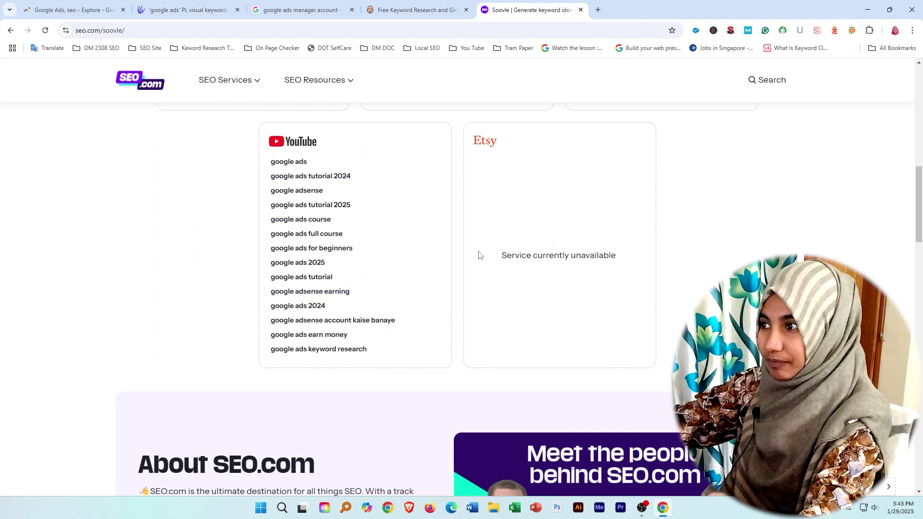
pyautogui.scroll(9, 478, 255)
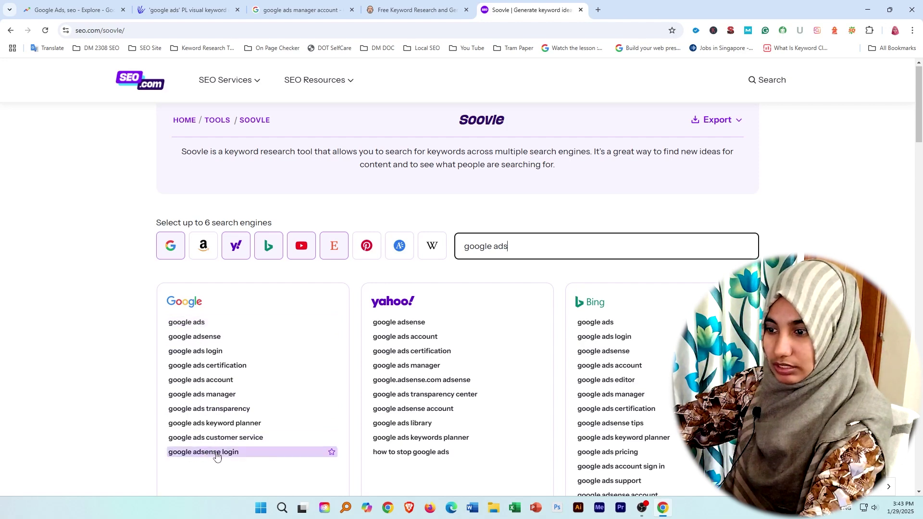
pyautogui.scroll(-8, 435, 393)
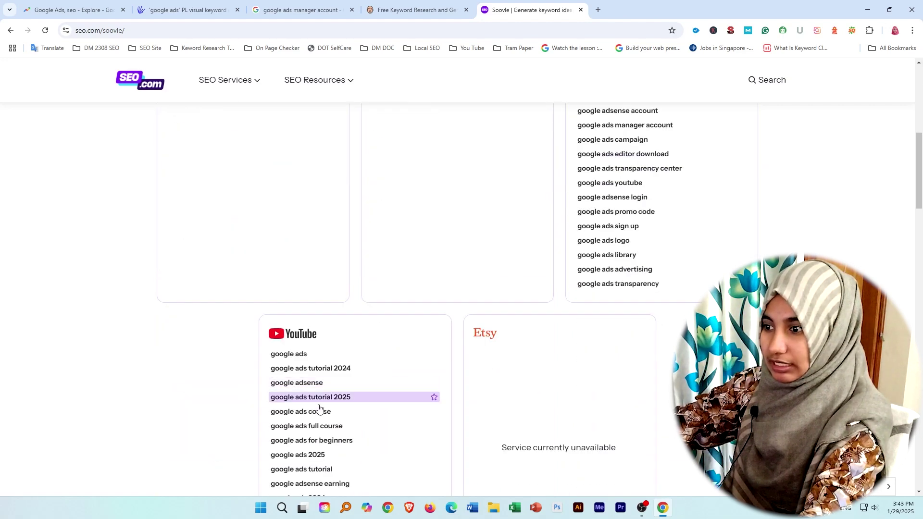
pyautogui.scroll(8, 322, 421)
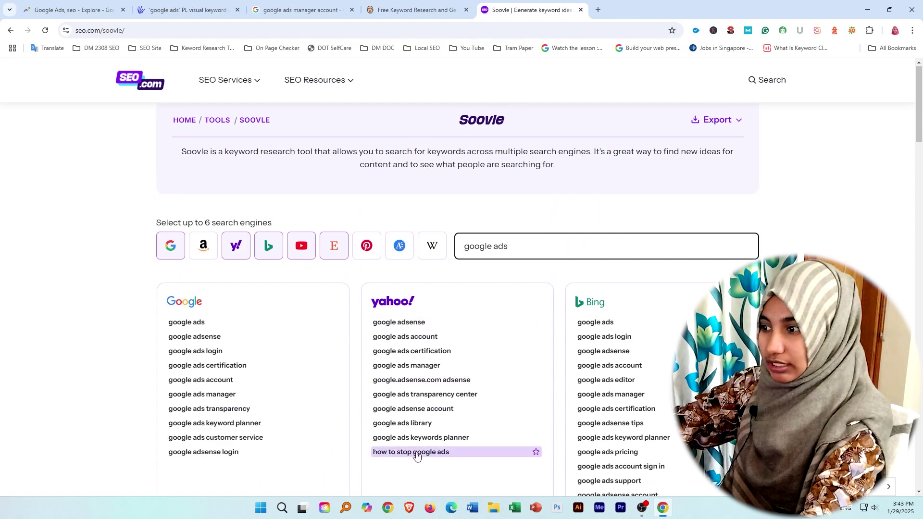
pyautogui.scroll(-4, 553, 414)
pyautogui.scroll(-4, 523, 422)
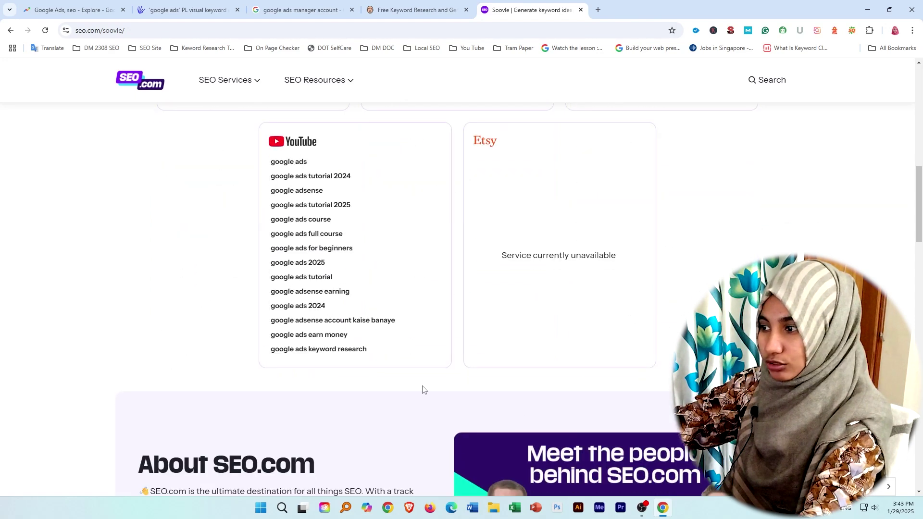
pyautogui.scroll(4, 206, 344)
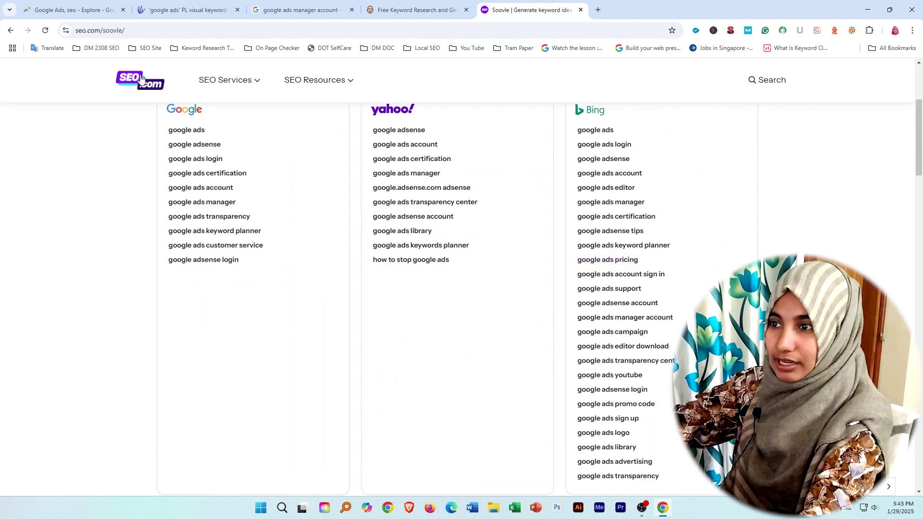
pyautogui.scroll(-2, 662, 255)
pyautogui.scroll(-5, 658, 264)
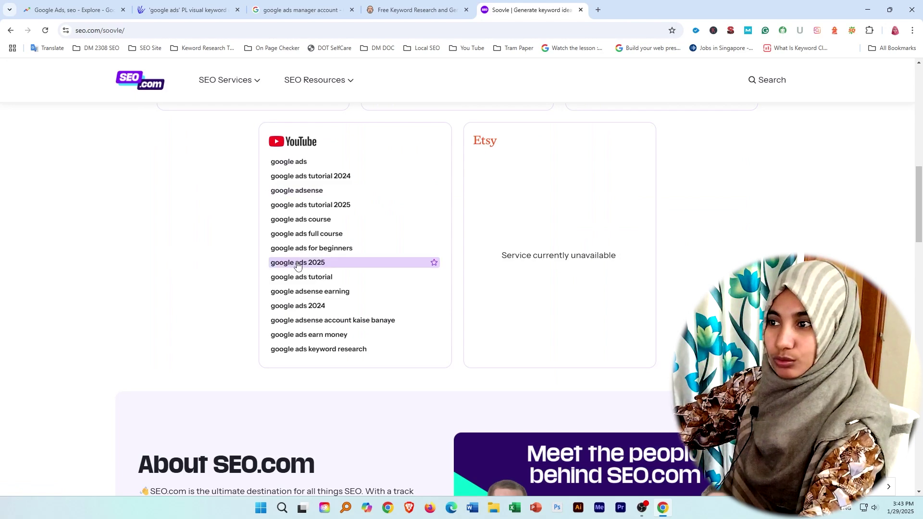
pyautogui.scroll(4, 319, 371)
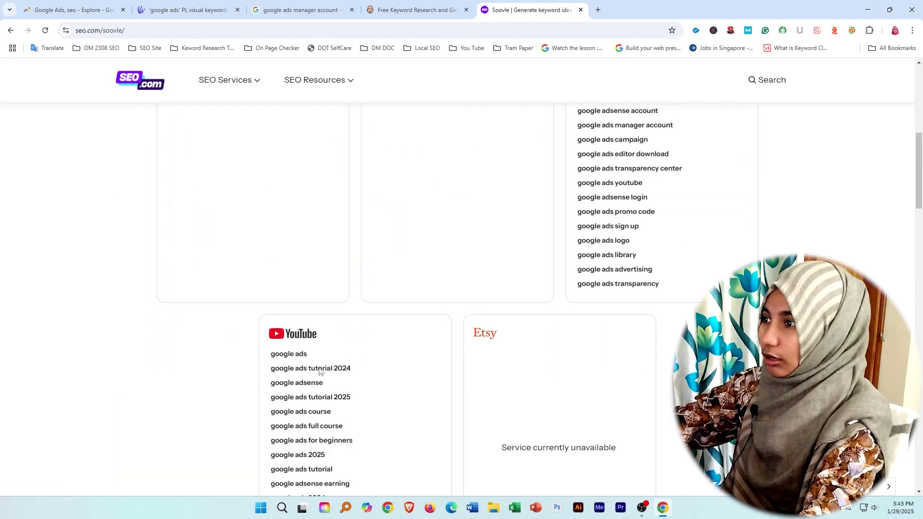
pyautogui.scroll(8, 319, 371)
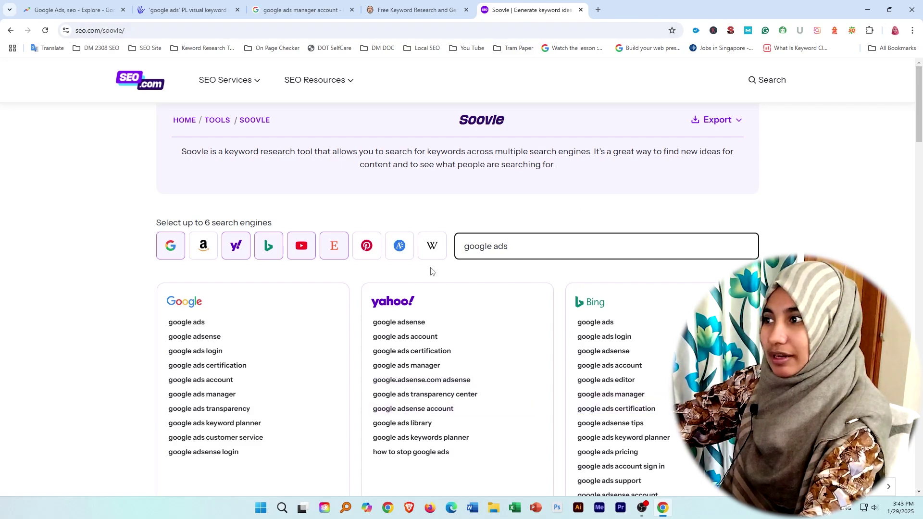
# Search the web for "keyword tool io" in a new browser tab and open the keywordtool.io home page
pyautogui.click(598, 10)
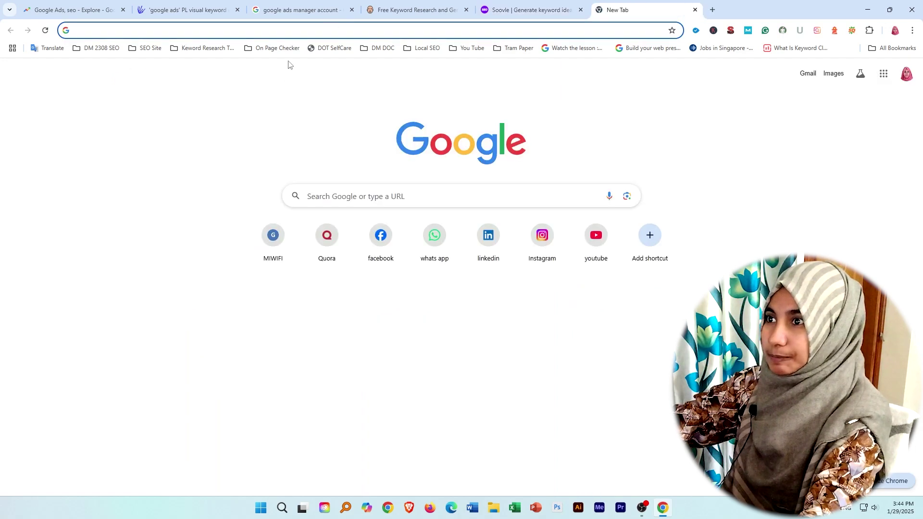
pyautogui.write('keyword tool')
pyautogui.click(121, 90)
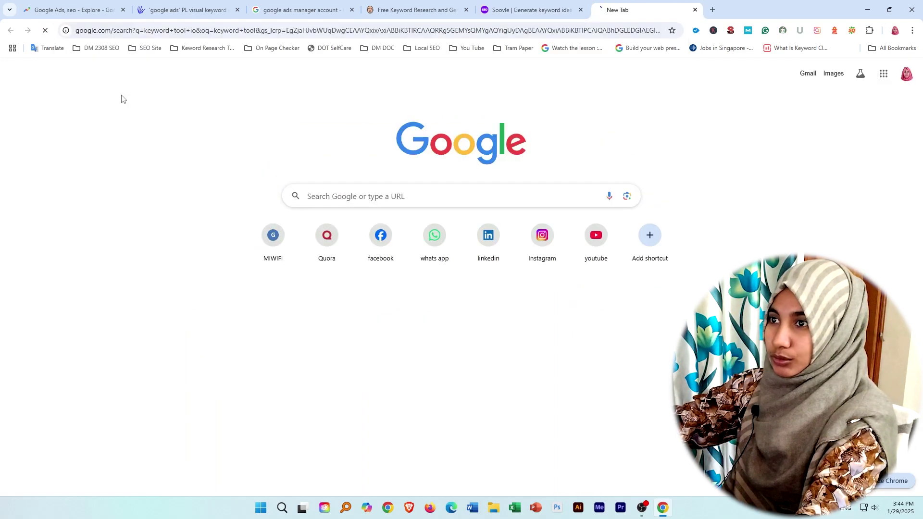
pyautogui.click(153, 169)
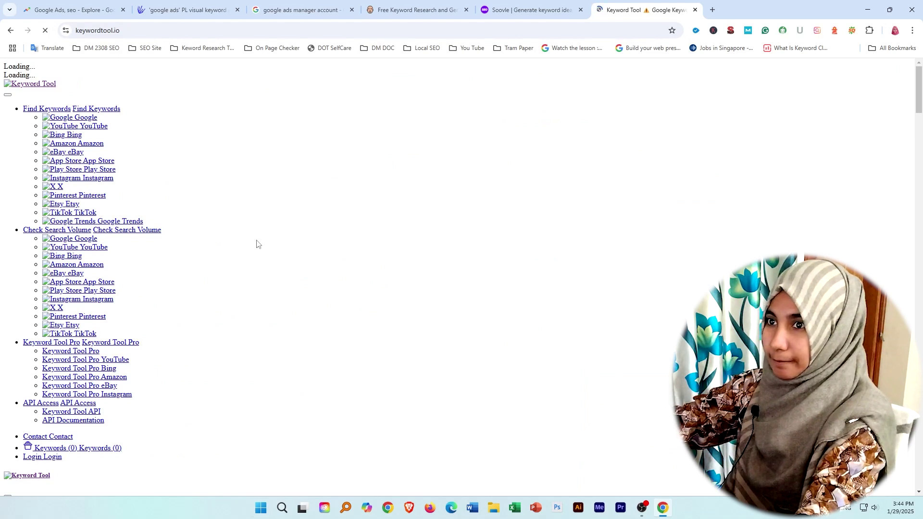
pyautogui.click(43, 85)
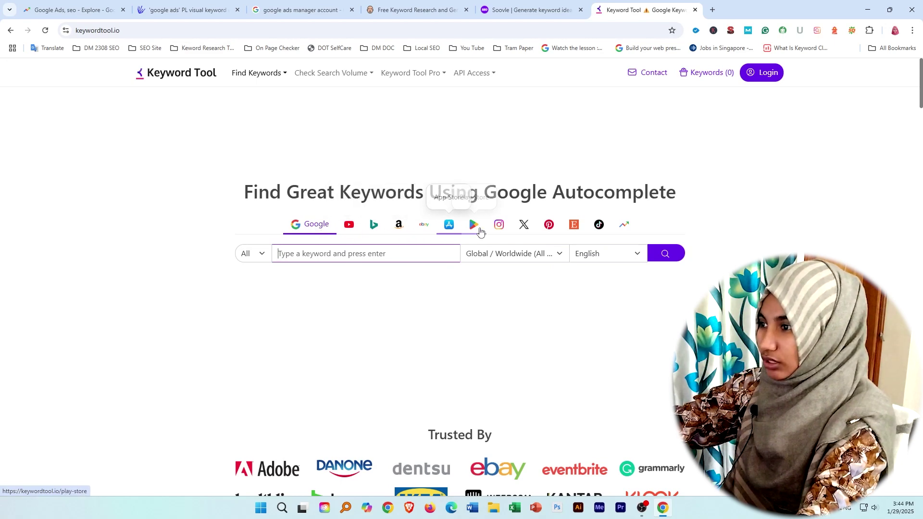
# Set the location to Bangladesh (Country) and search Google keyword suggestions for "google ads" in English
pyautogui.click(538, 259)
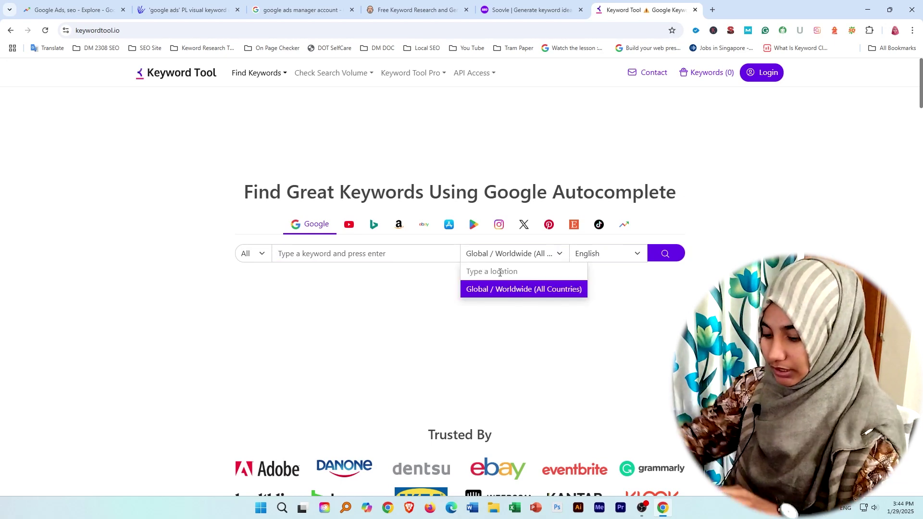
pyautogui.write('Bangladesh')
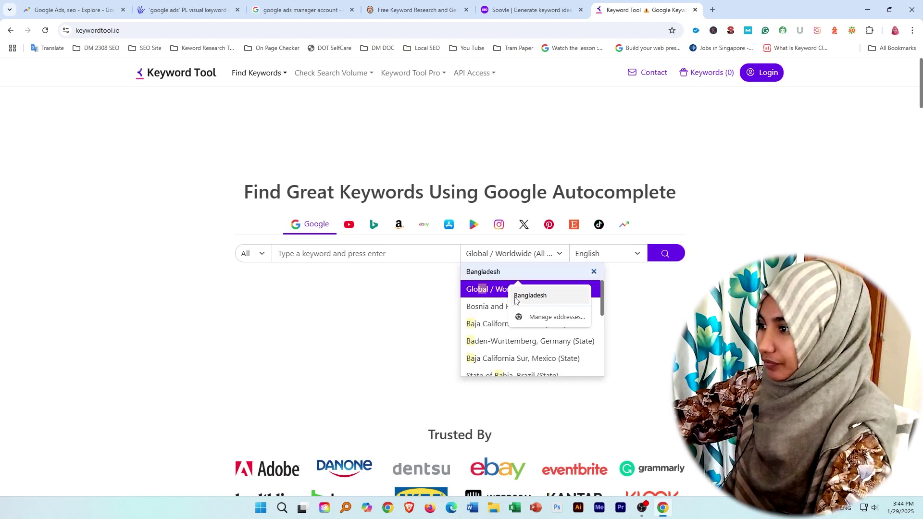
pyautogui.click(514, 296)
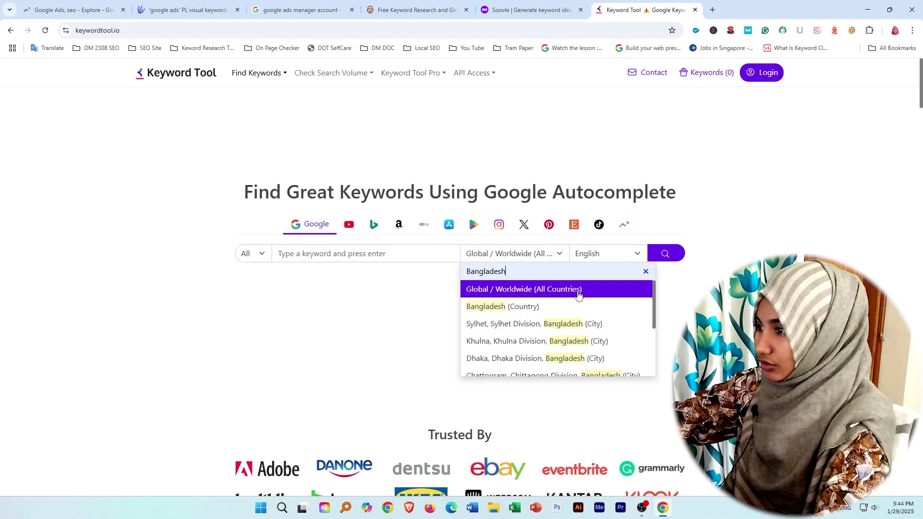
pyautogui.click(527, 308)
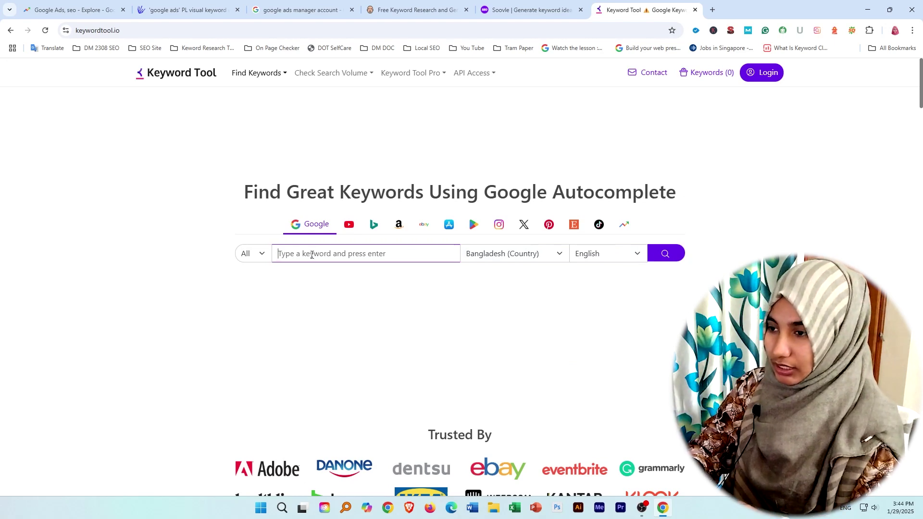
pyautogui.write('goog')
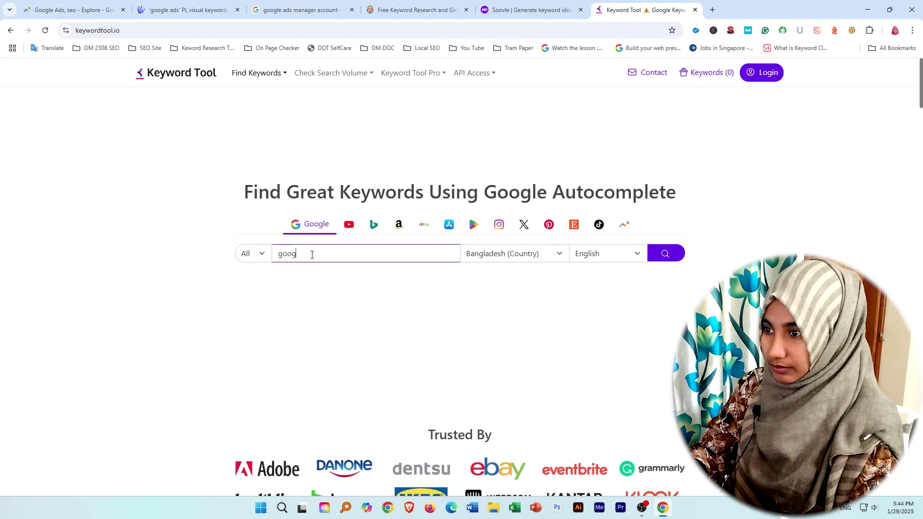
pyautogui.write('le ads')
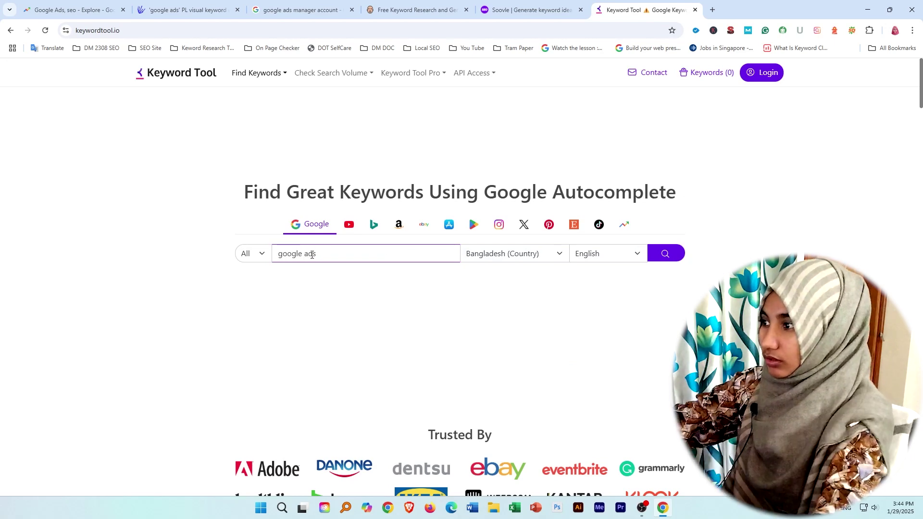
pyautogui.click(669, 256)
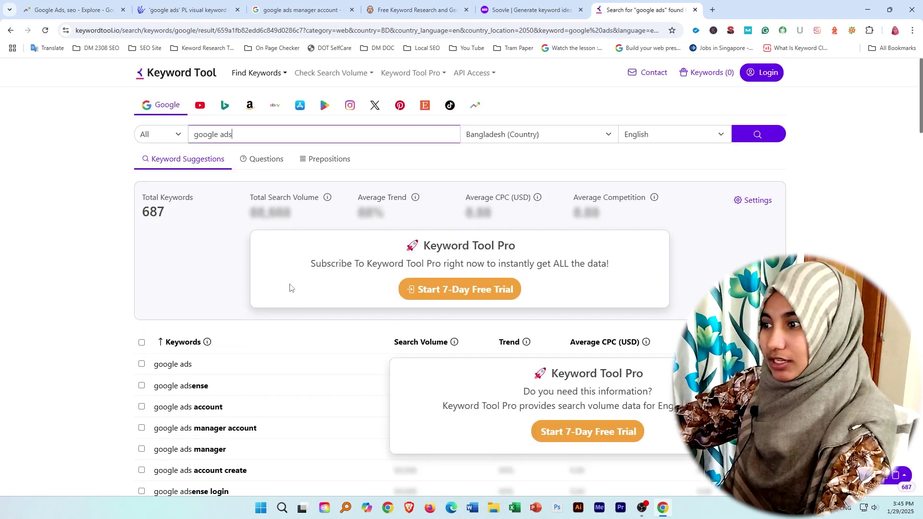
# Examine the keyword suggestions for "google ads" down to the end of the list and load more of them
pyautogui.scroll(-4, 240, 241)
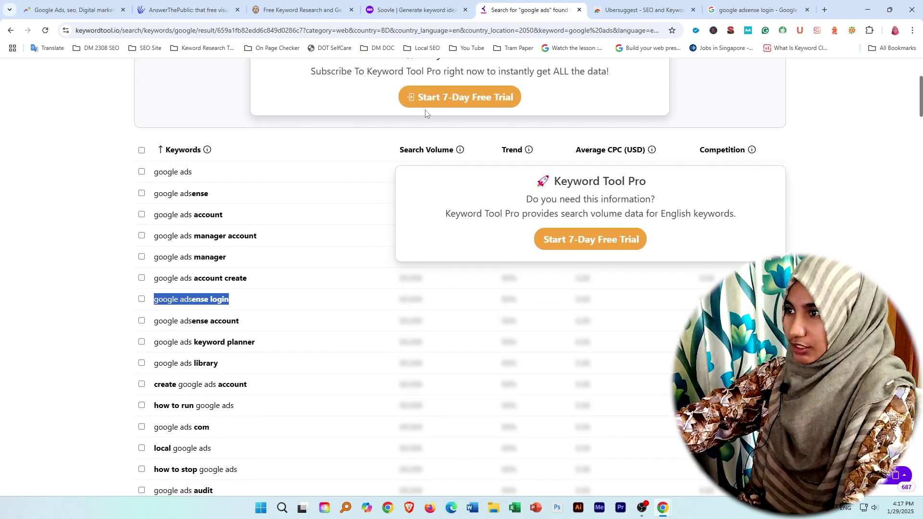
pyautogui.scroll(-4, 242, 408)
pyautogui.scroll(-4, 233, 403)
pyautogui.scroll(12, 233, 403)
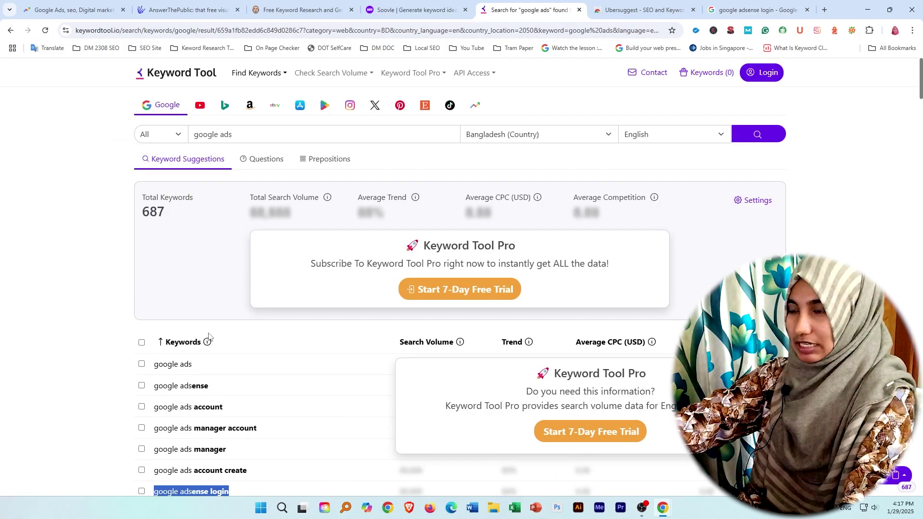
pyautogui.scroll(-20, 197, 336)
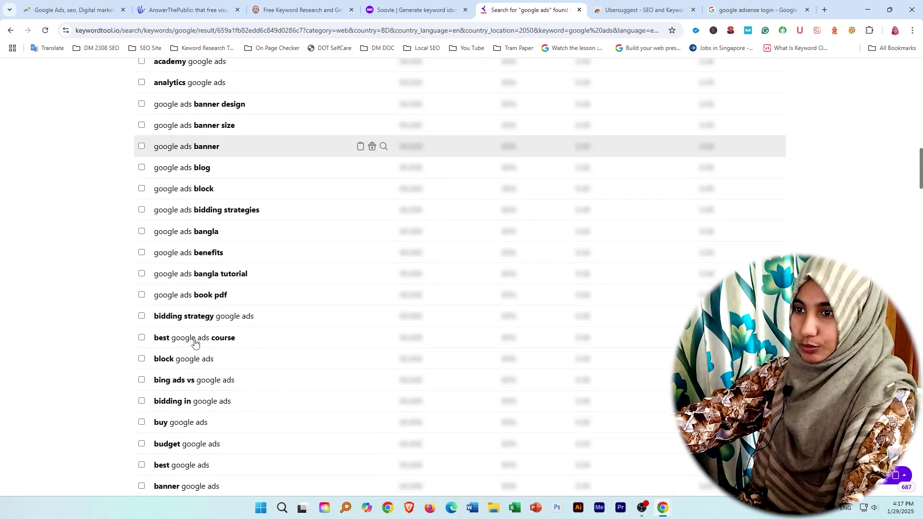
pyautogui.scroll(-20, 195, 343)
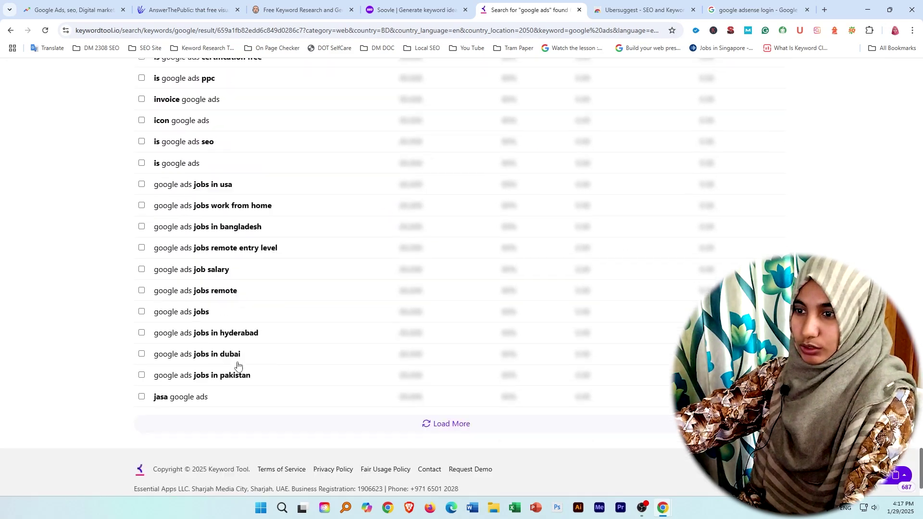
pyautogui.click(445, 382)
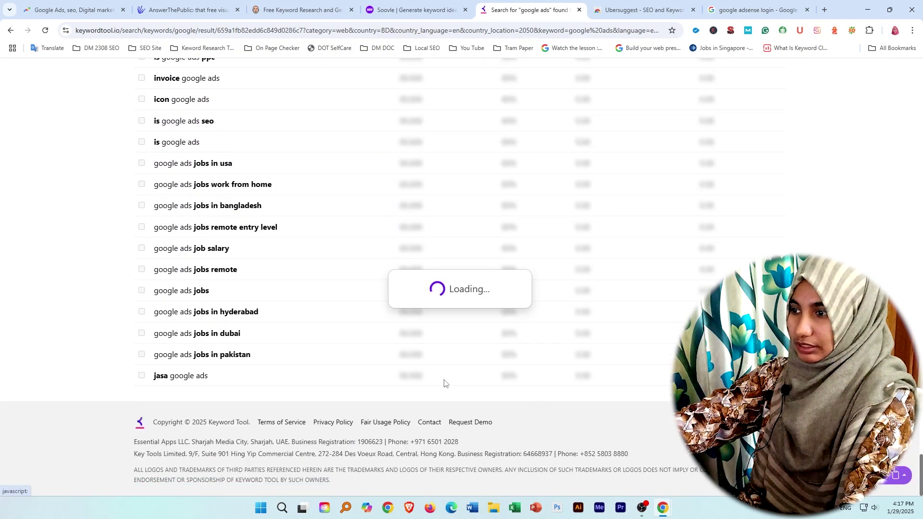
# Load more "google ads" keyword suggestions and examine the extended list from its end back to the beginning
pyautogui.scroll(-20, 377, 380)
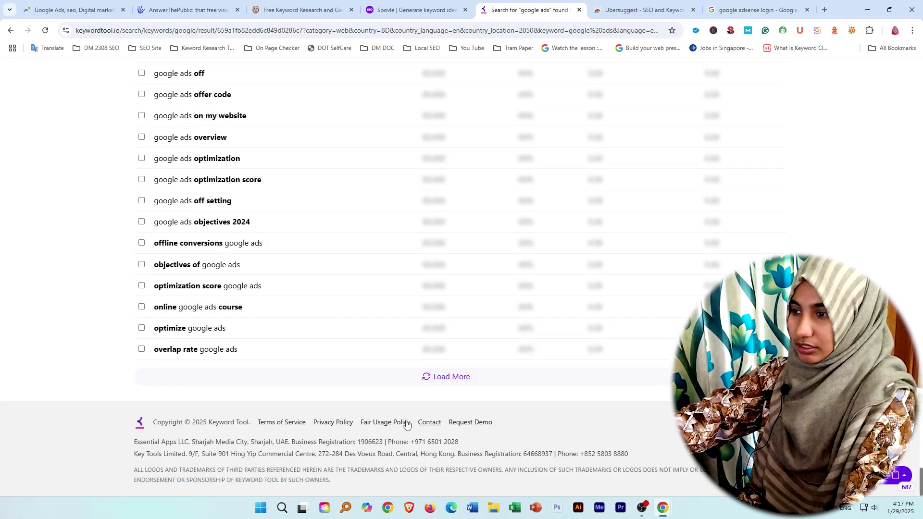
pyautogui.click(416, 383)
pyautogui.scroll(-5, 329, 379)
pyautogui.scroll(-15, 328, 380)
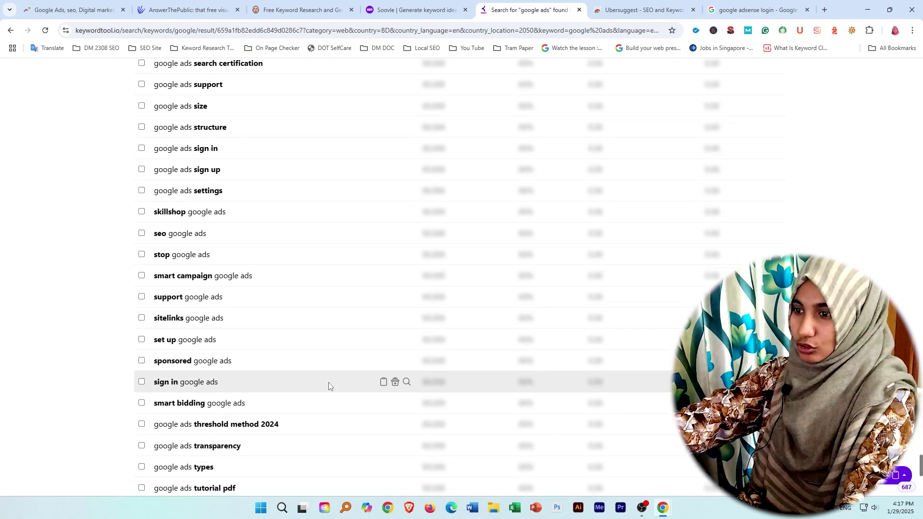
pyautogui.scroll(20, 460, 390)
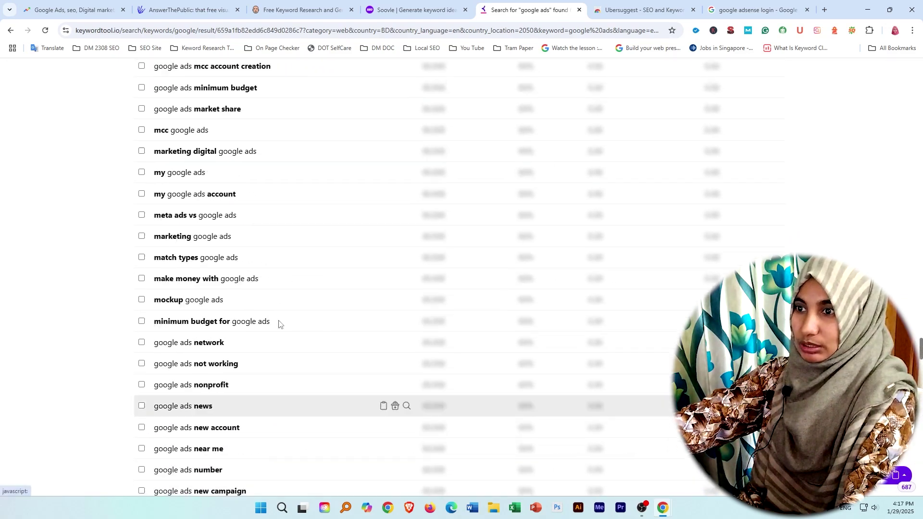
pyautogui.scroll(20, 307, 452)
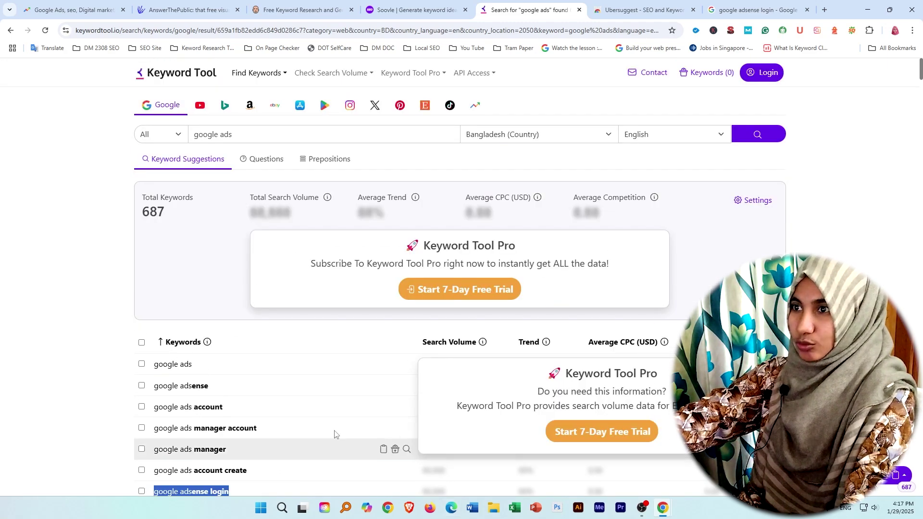
pyautogui.click(27, 9)
pyautogui.click(187, 10)
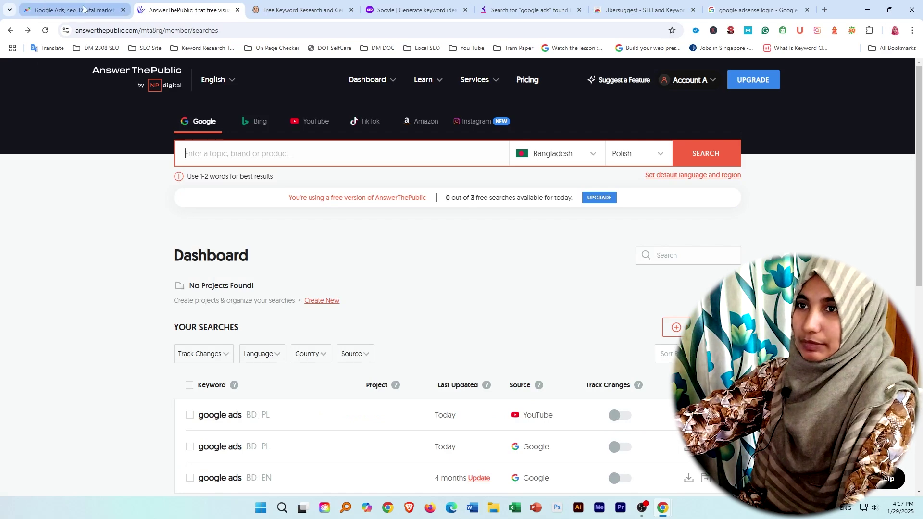
pyautogui.click(46, 10)
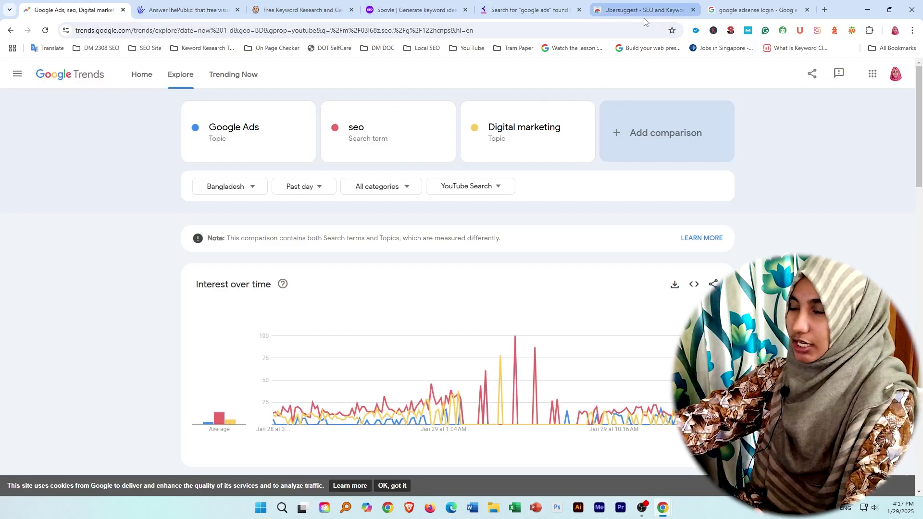
pyautogui.click(734, 5)
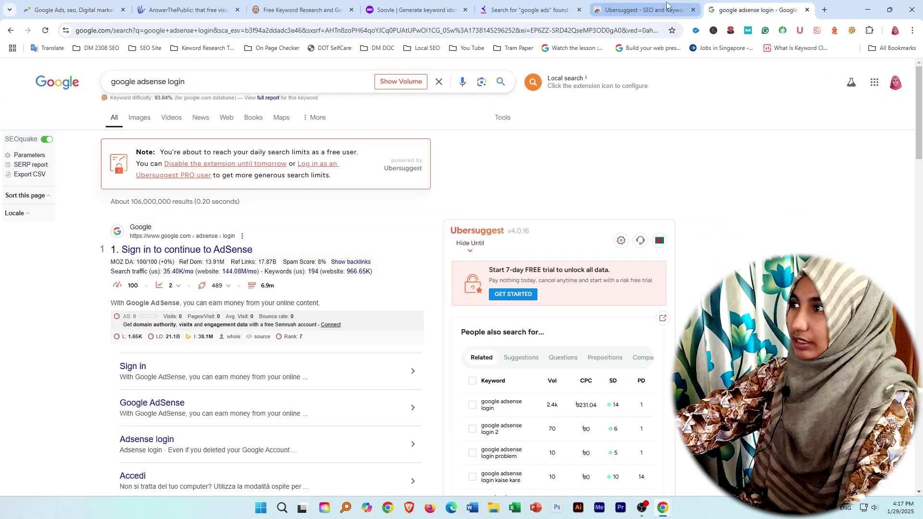
# Close the old Ubersuggest tab, search the web for "ubersuggest extension" in a new tab and open its Chrome Web Store page
pyautogui.click(693, 10)
pyautogui.click(711, 10)
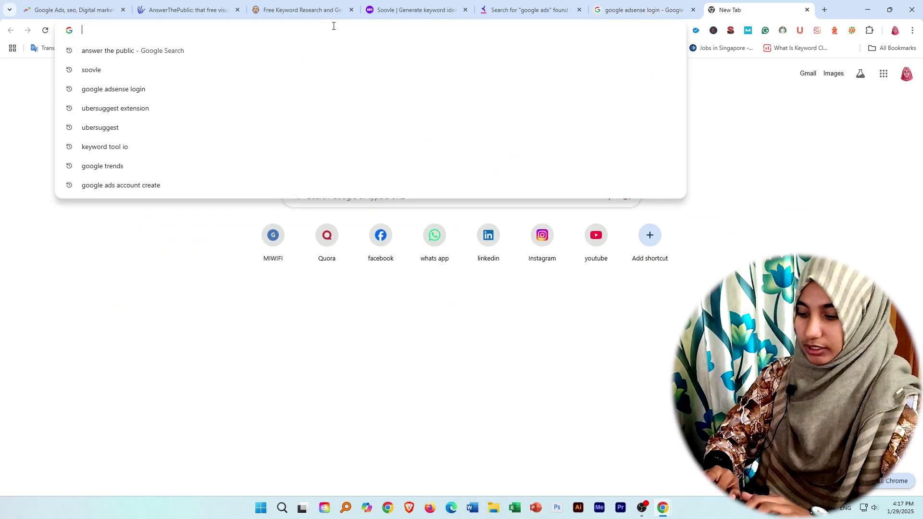
pyautogui.write('uber')
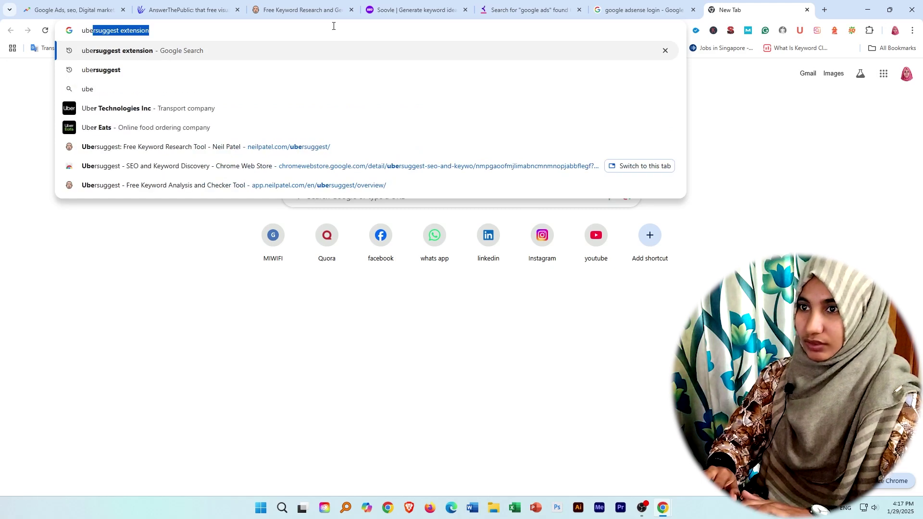
pyautogui.click(142, 55)
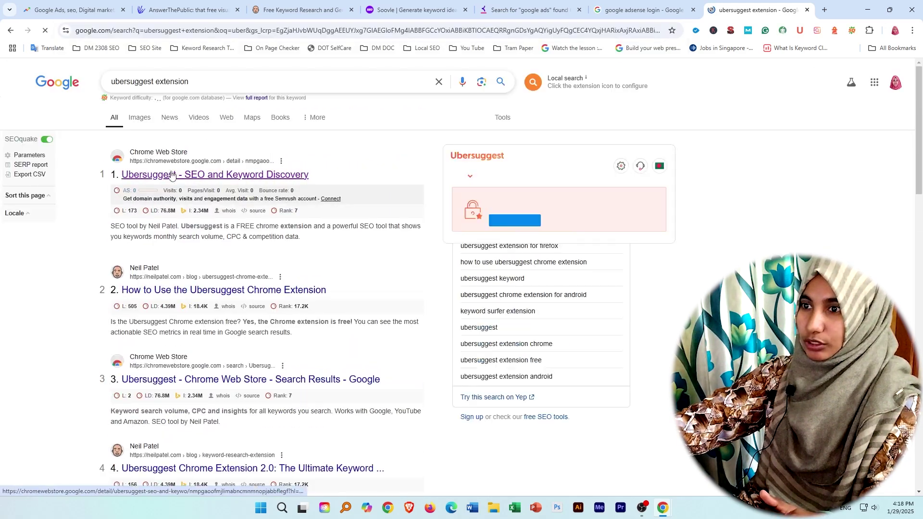
pyautogui.click(144, 184)
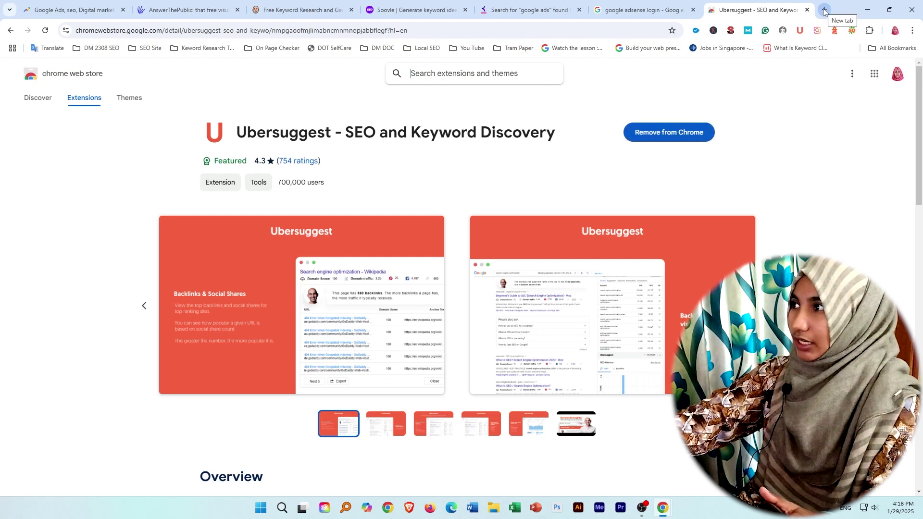
# Look up the Ubersuggest entry in the browser's list of installed extensions and close the list
pyautogui.click(881, 50)
pyautogui.click(869, 30)
pyautogui.click(869, 30)
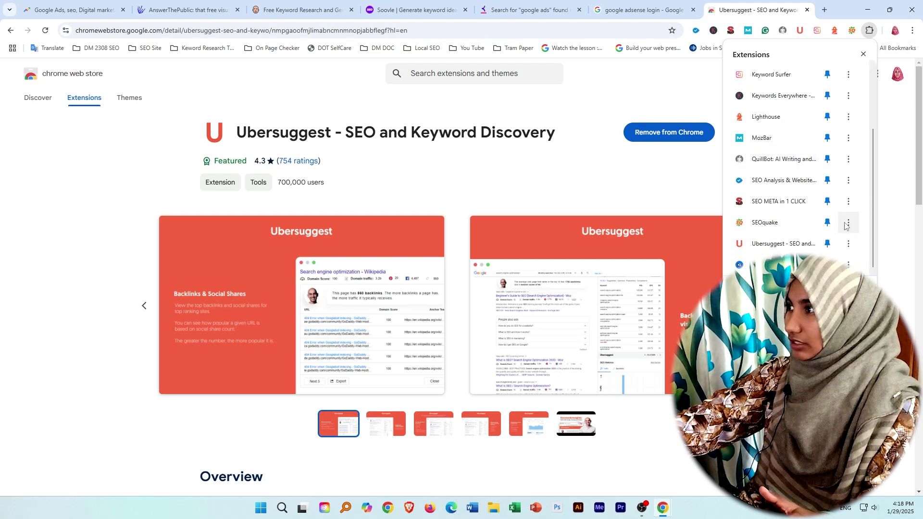
pyautogui.click(868, 31)
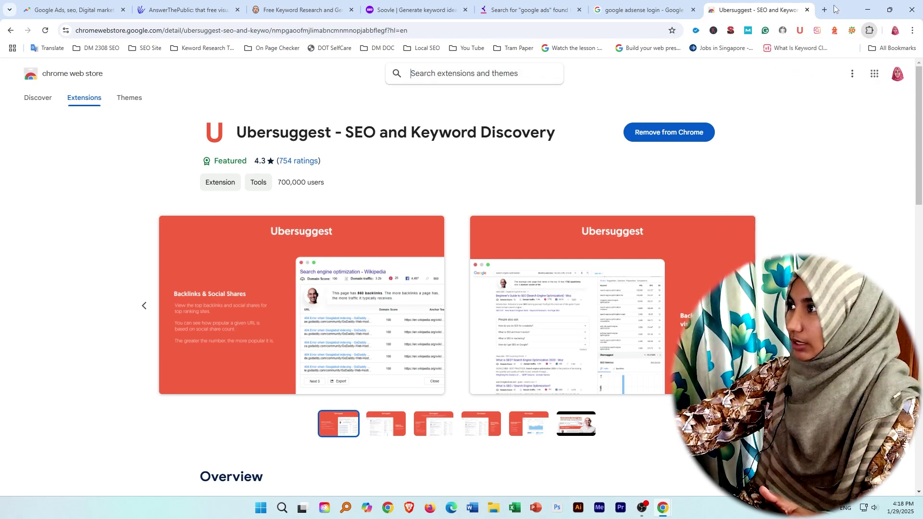
# Open a blank browser tab and copy the "google ads library" suggestion from the Keyword Tool results
pyautogui.click(824, 9)
pyautogui.click(447, 3)
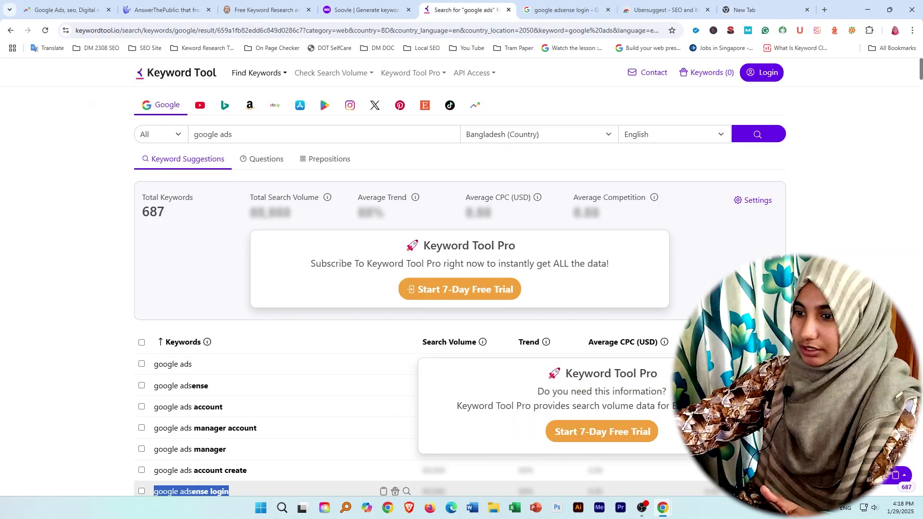
pyautogui.scroll(-10, 192, 375)
pyautogui.scroll(8, 199, 258)
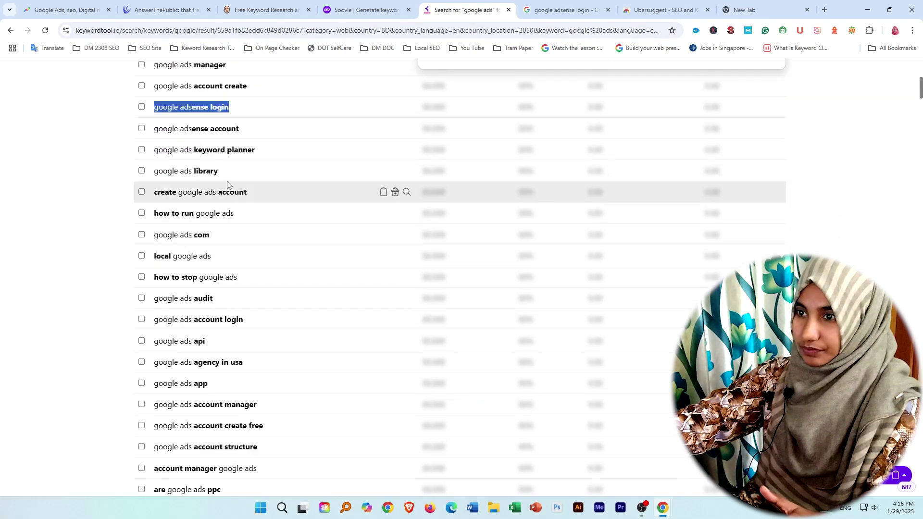
pyautogui.moveTo(229, 168); pyautogui.dragTo(156, 177)
pyautogui.hotkey('ctrl', 'c')
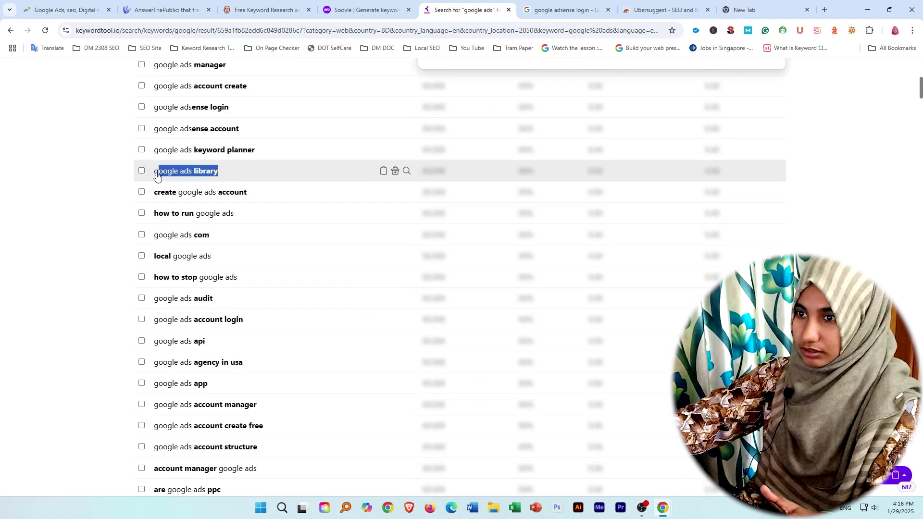
pyautogui.rightClick(170, 178)
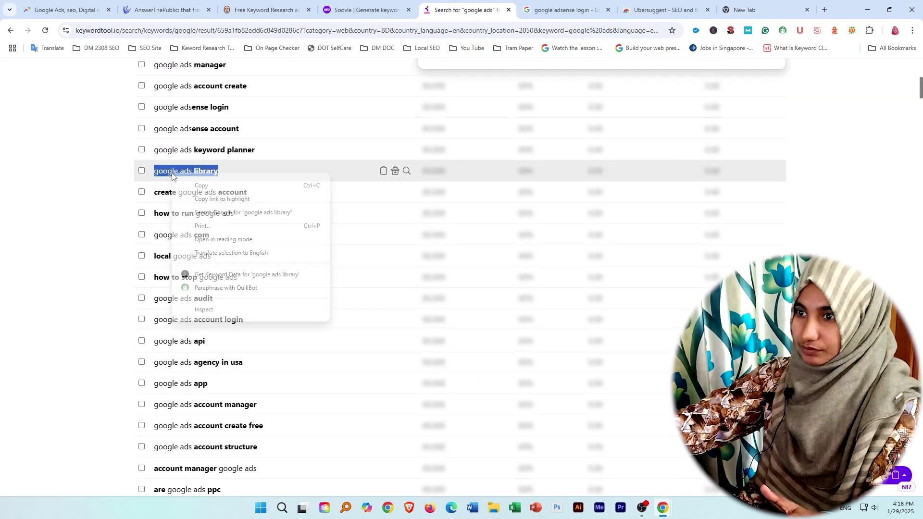
pyautogui.click(198, 184)
# Search Google for the copied keyword "google ads library" in the blank browser tab
pyautogui.click(764, 9)
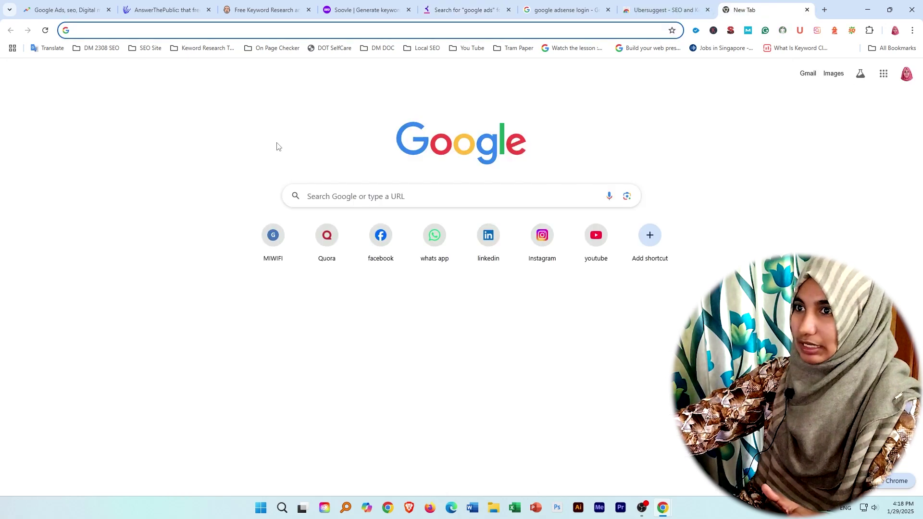
pyautogui.rightClick(150, 33)
pyautogui.click(173, 115)
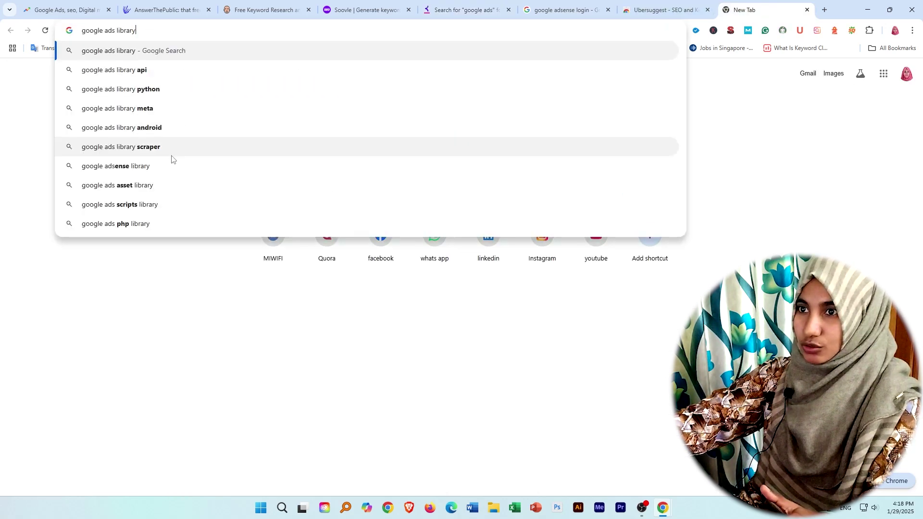
pyautogui.press('Return')
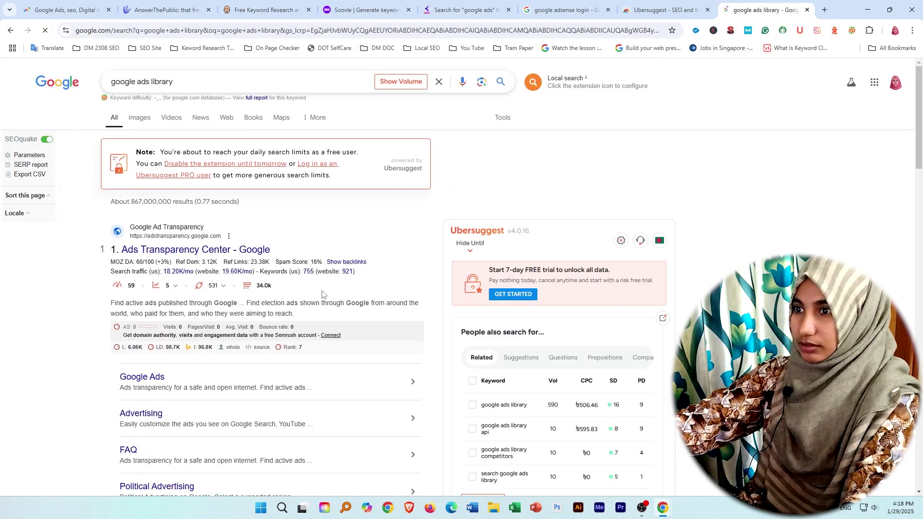
# Examine the volume, CPC, SD and PD that Ubersuggest lists for "google ads library" and its related keywords
pyautogui.scroll(-4, 490, 300)
pyautogui.scroll(4, 447, 240)
pyautogui.scroll(-4, 433, 221)
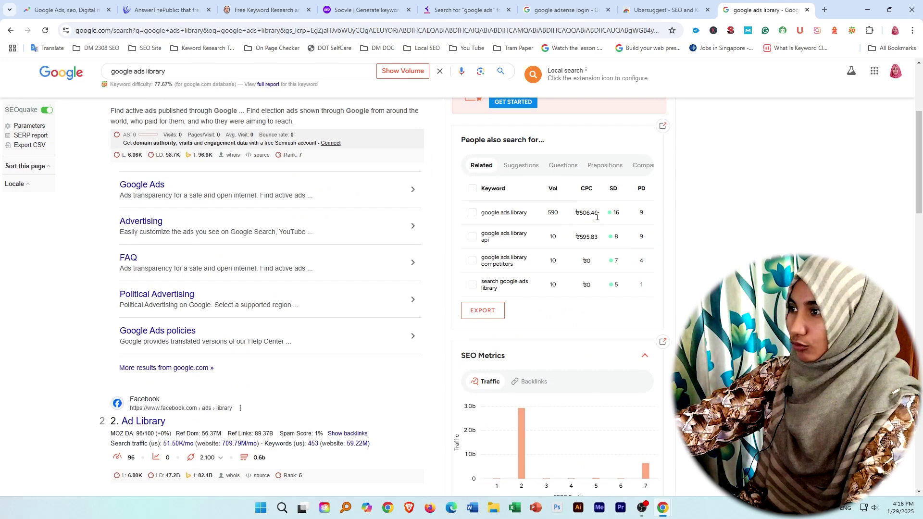
pyautogui.moveTo(618, 192)
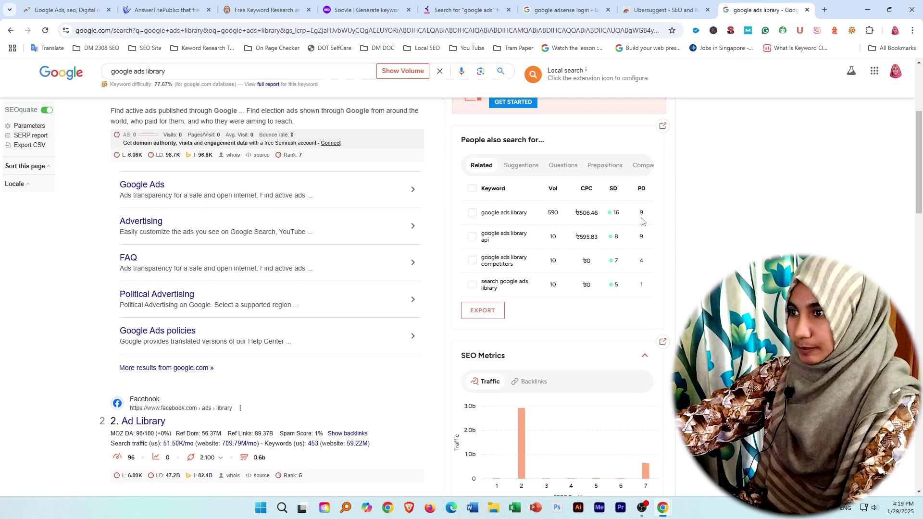
pyautogui.scroll(-4, 509, 304)
pyautogui.scroll(8, 485, 301)
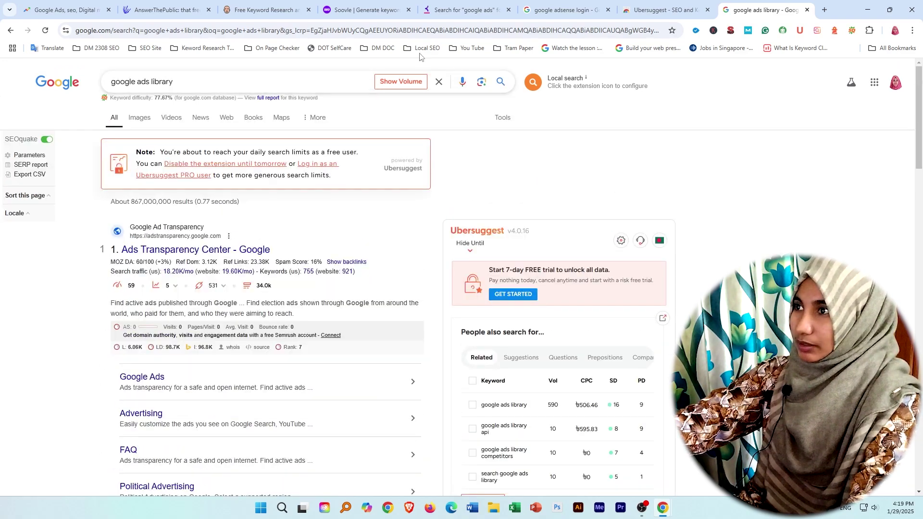
# Copy "create google ads account" from the Keyword Tool suggestions and search Google for it in place of "google ads library"
pyautogui.click(461, 10)
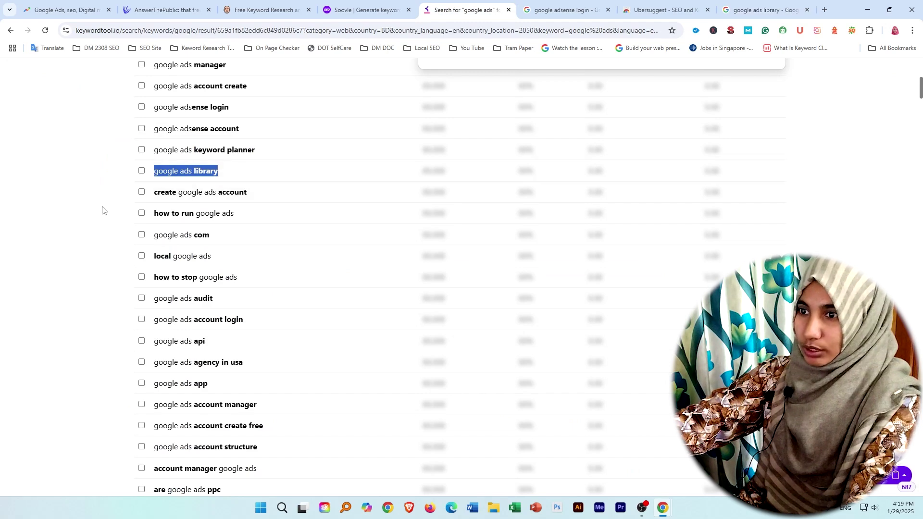
pyautogui.moveTo(261, 190); pyautogui.dragTo(156, 196)
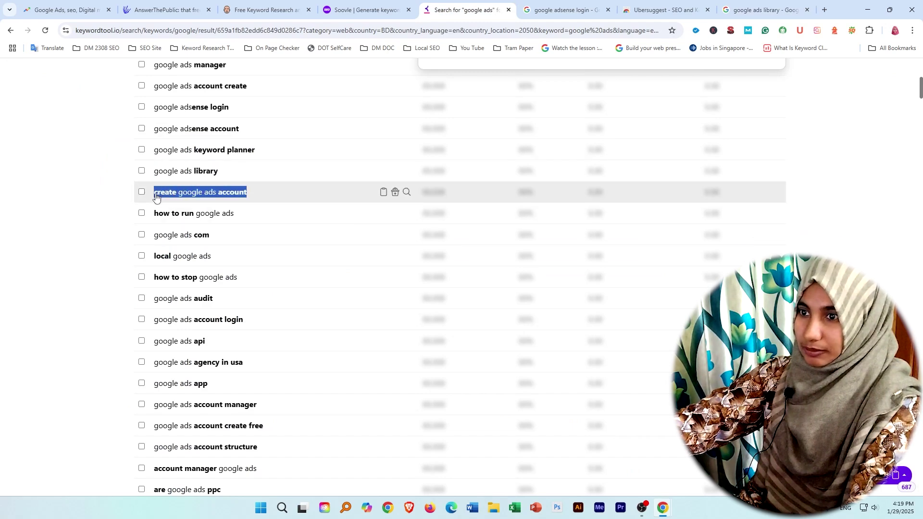
pyautogui.rightClick(164, 192)
pyautogui.click(188, 204)
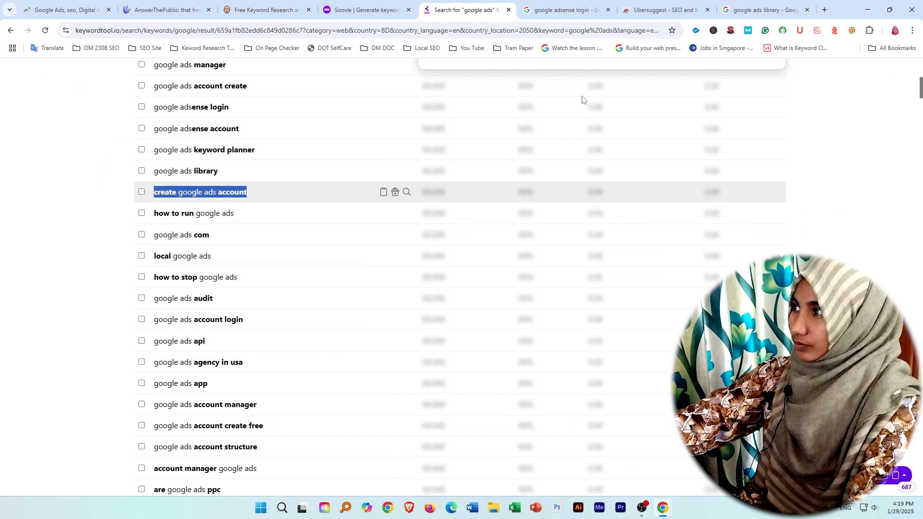
pyautogui.click(759, 10)
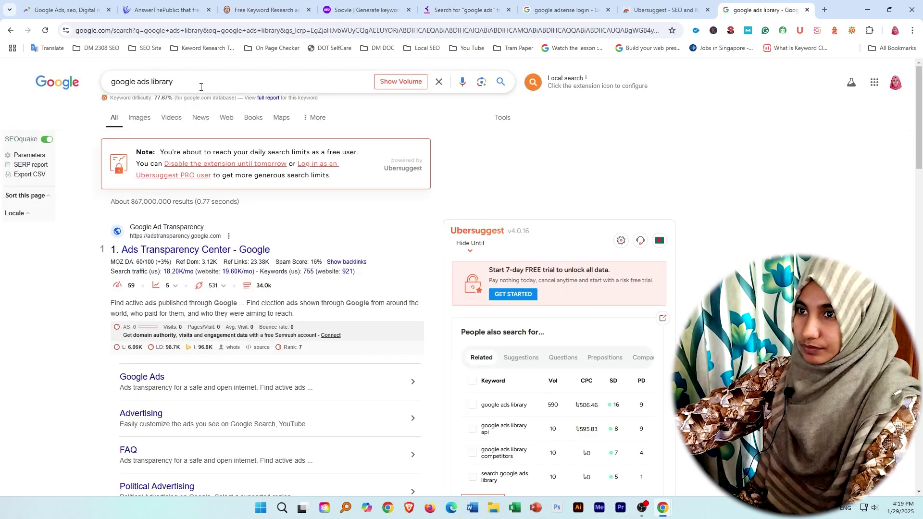
pyautogui.moveTo(200, 87); pyautogui.dragTo(73, 94)
pyautogui.press('BackSpace')
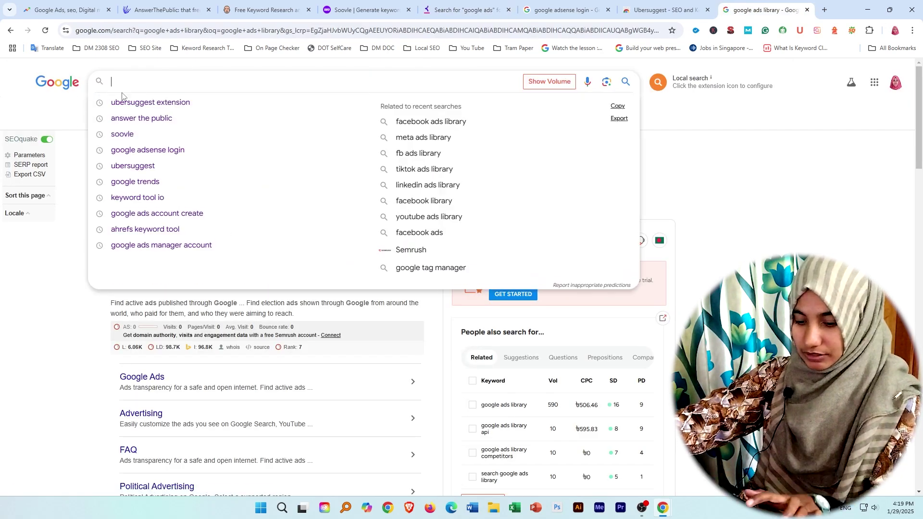
pyautogui.hotkey('ctrl', 'v')
pyautogui.press('Return')
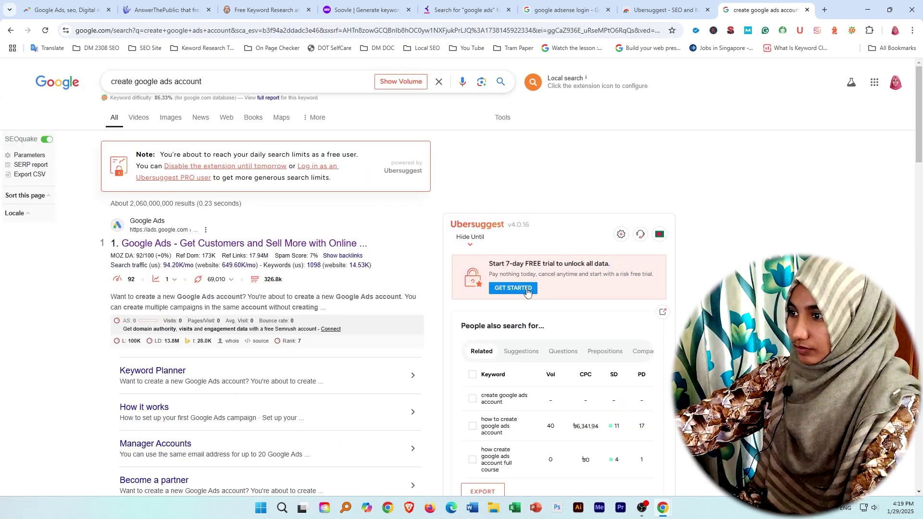
# Examine the Ubersuggest volume, CPC, SD and PD for "create google ads account" and its related keywords
pyautogui.scroll(-4, 540, 232)
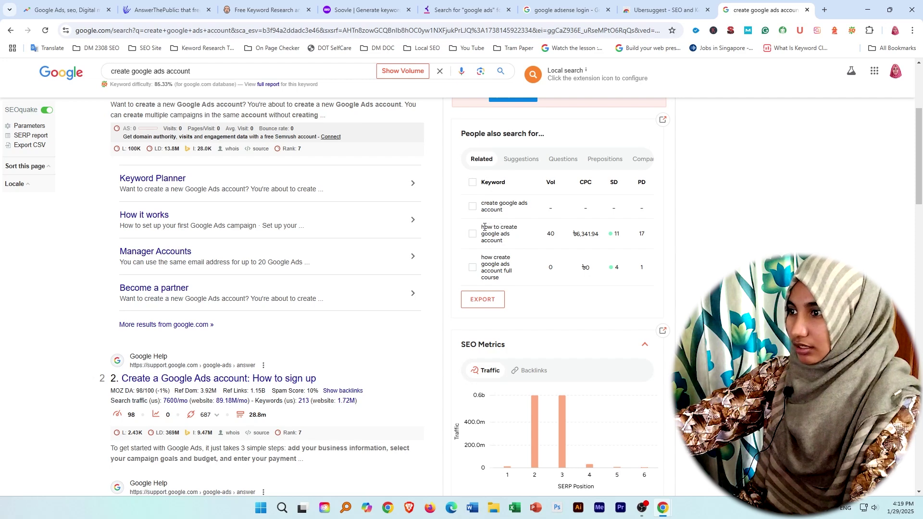
pyautogui.moveTo(482, 229); pyautogui.dragTo(506, 281)
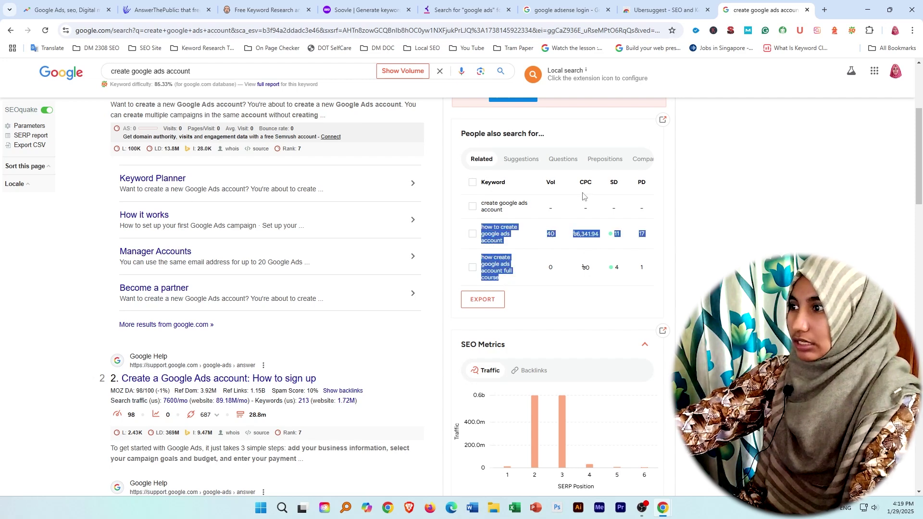
pyautogui.click(561, 230)
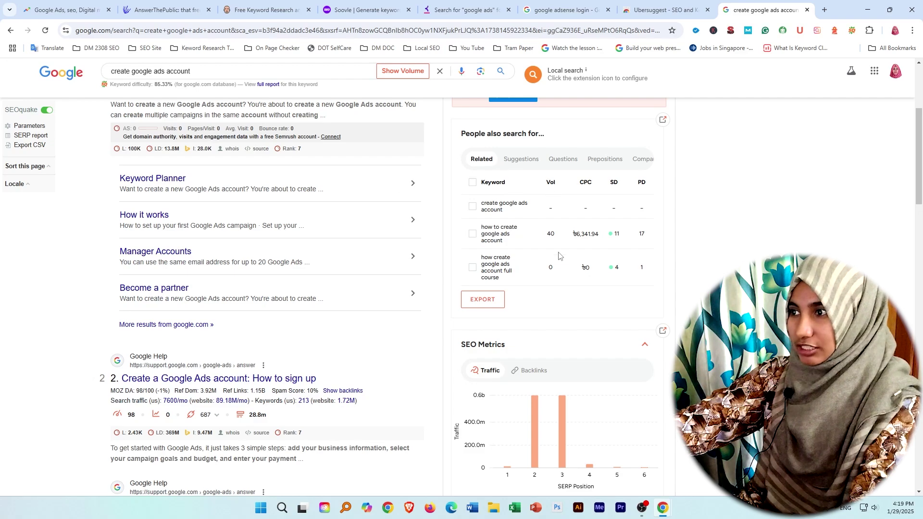
pyautogui.scroll(4, 552, 182)
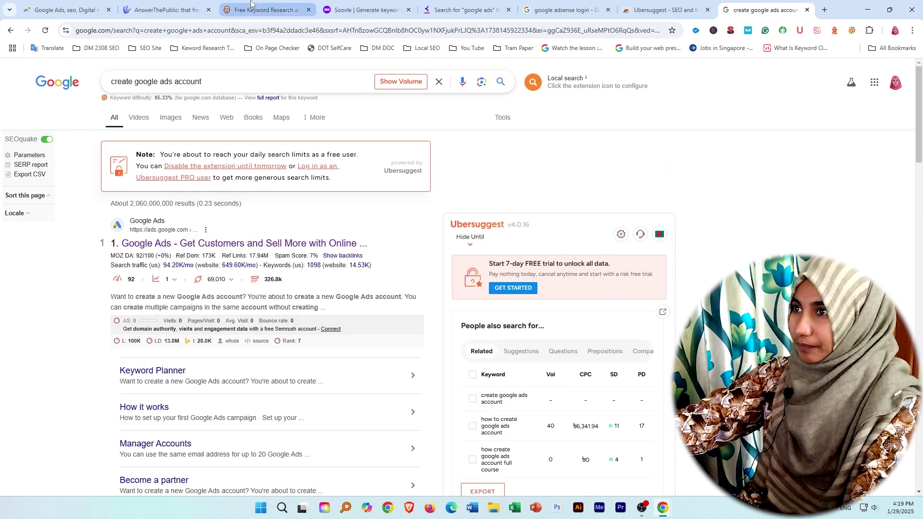
# Copy the suggestion "google ads manager" from the Keyword Tool results
pyautogui.click(461, 9)
pyautogui.scroll(10, 227, 223)
pyautogui.scroll(-4, 189, 316)
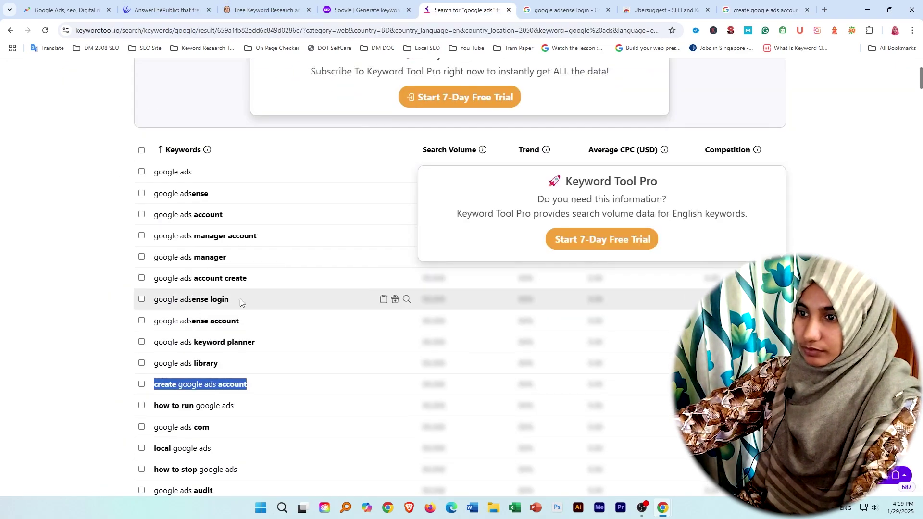
pyautogui.moveTo(232, 256); pyautogui.dragTo(154, 262)
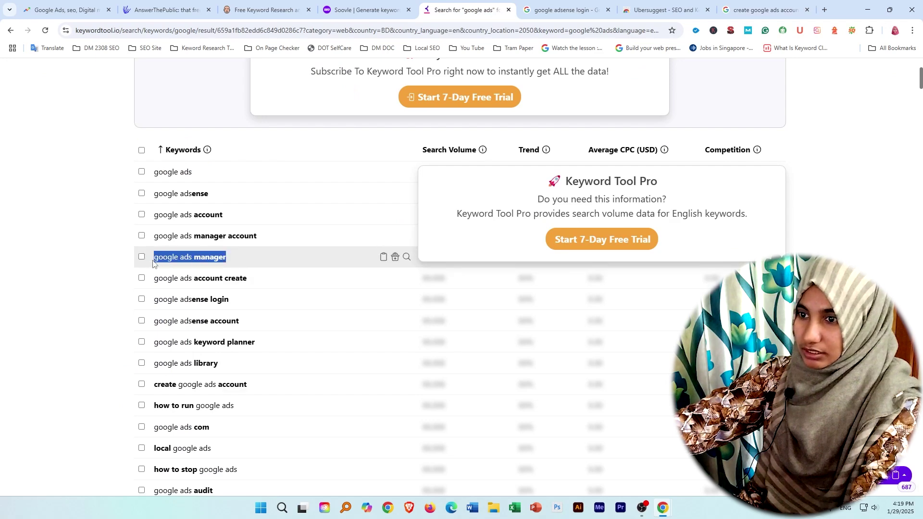
pyautogui.rightClick(168, 263)
pyautogui.click(198, 276)
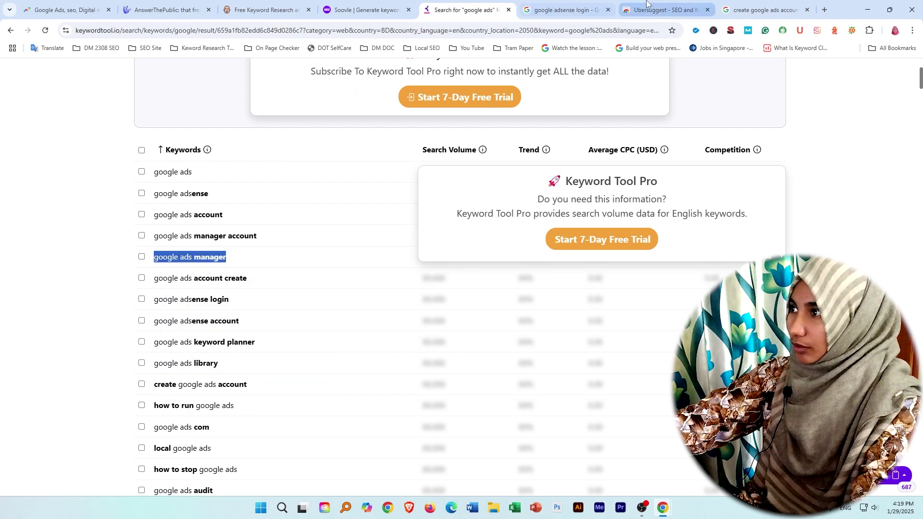
# Replace "create google ads account" with the copied keyword "google ads manager" and search Google for it
pyautogui.click(764, 9)
pyautogui.click(259, 78)
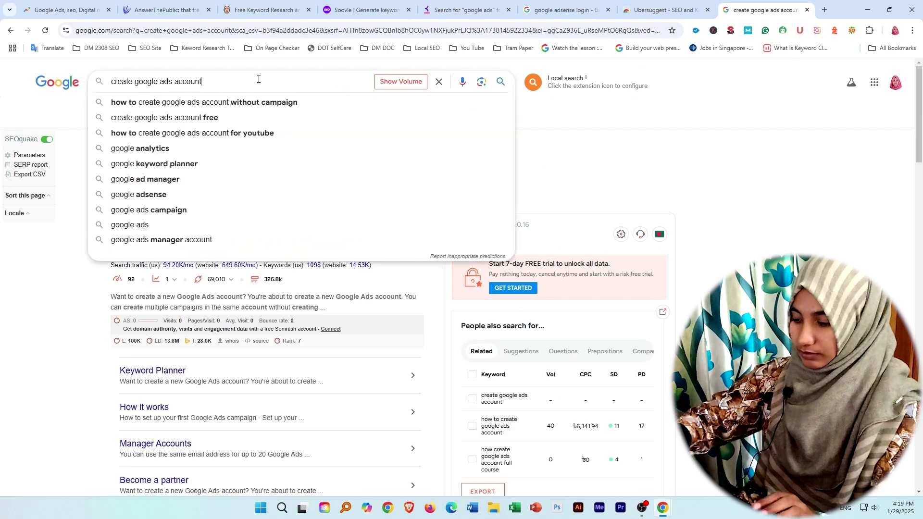
pyautogui.press('BackSpace')
pyautogui.press('BackSpace')
pyautogui.press('BackSpace')
pyautogui.press('BackSpace')
pyautogui.press('BackSpace')
pyautogui.press('BackSpace')
pyautogui.press('BackSpace')
pyautogui.press('BackSpace')
pyautogui.press('BackSpace')
pyautogui.press('BackSpace')
pyautogui.press('BackSpace')
pyautogui.press('BackSpace')
pyautogui.press('BackSpace')
pyautogui.press('BackSpace')
pyautogui.press('BackSpace')
pyautogui.press('BackSpace')
pyautogui.press('BackSpace')
pyautogui.press('BackSpace')
pyautogui.press('BackSpace')
pyautogui.press('BackSpace')
pyautogui.press('BackSpace')
pyautogui.press('BackSpace')
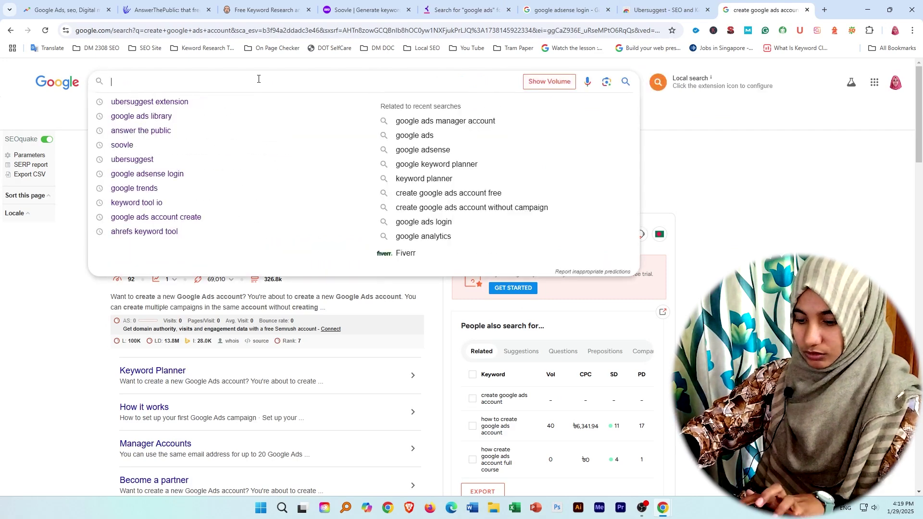
pyautogui.hotkey('ctrl', 'v')
pyautogui.press('Return')
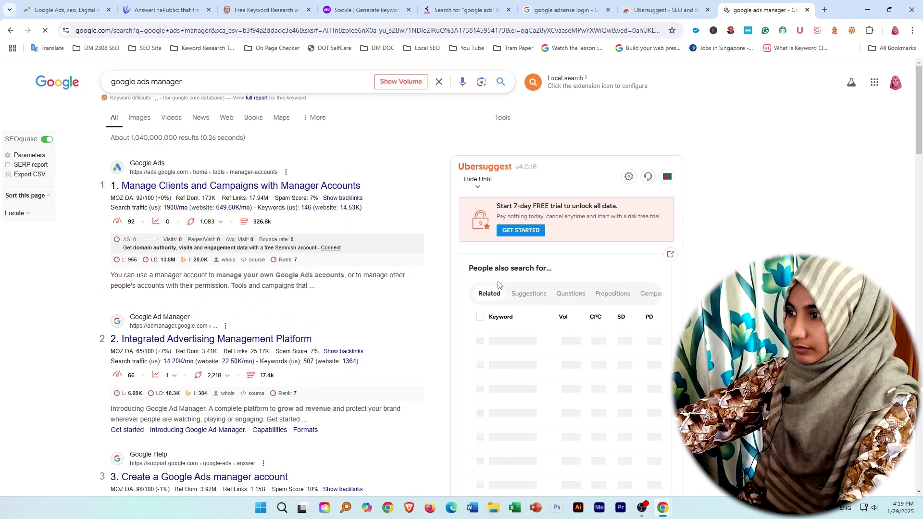
# Examine the Ubersuggest volume, CPC, SD and PD for "google ads manager" and its related keywords
pyautogui.scroll(-4, 478, 260)
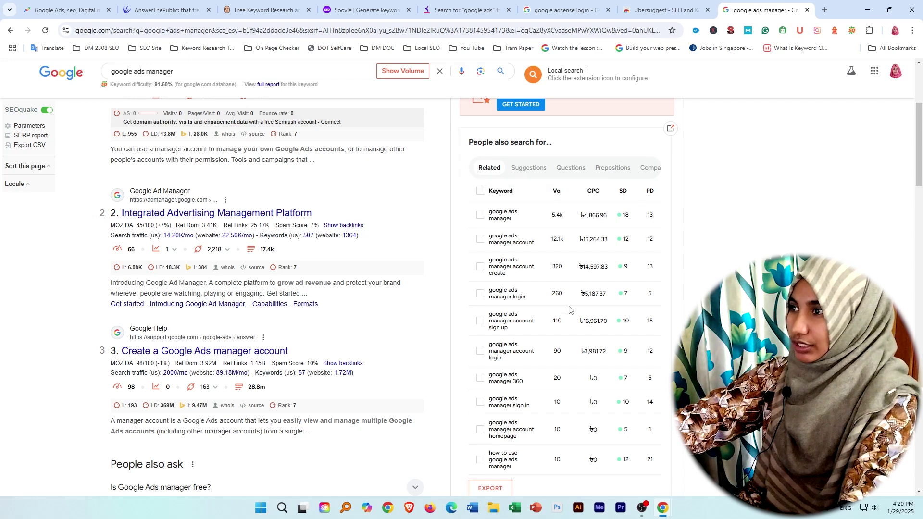
pyautogui.scroll(4, 572, 301)
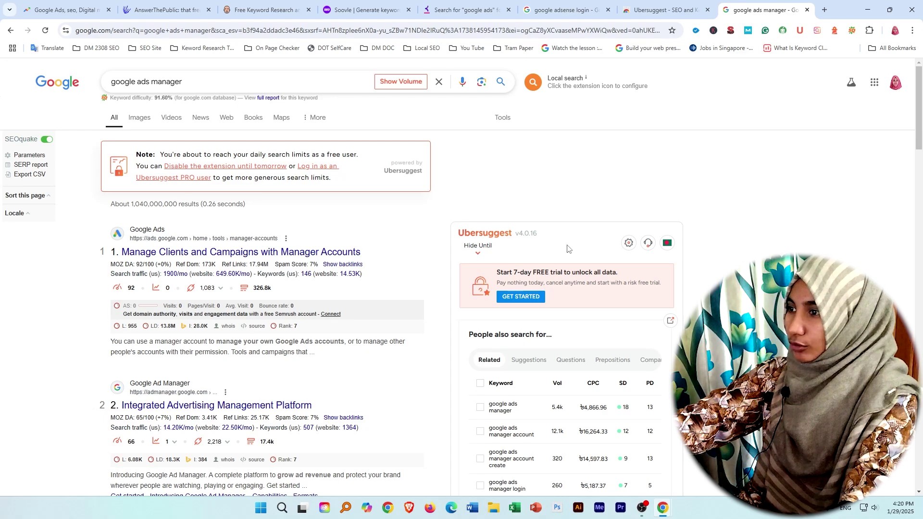
pyautogui.scroll(-4, 567, 249)
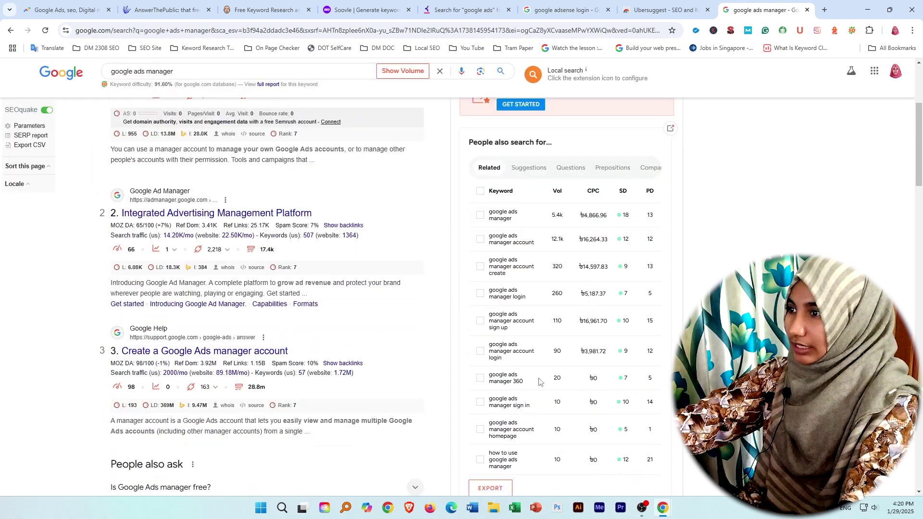
pyautogui.scroll(4, 535, 365)
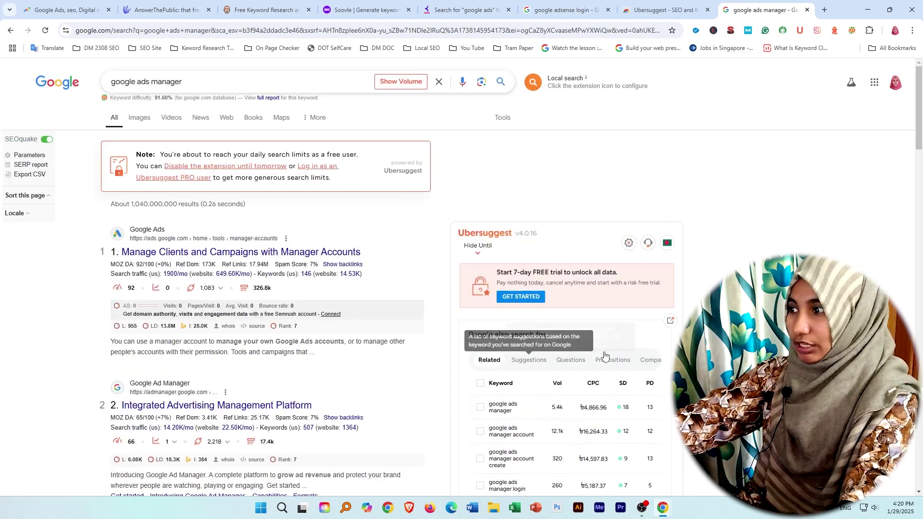
# Browse Ubersuggest's language and country options and set the keyword data to Spanish / Chile
pyautogui.click(666, 243)
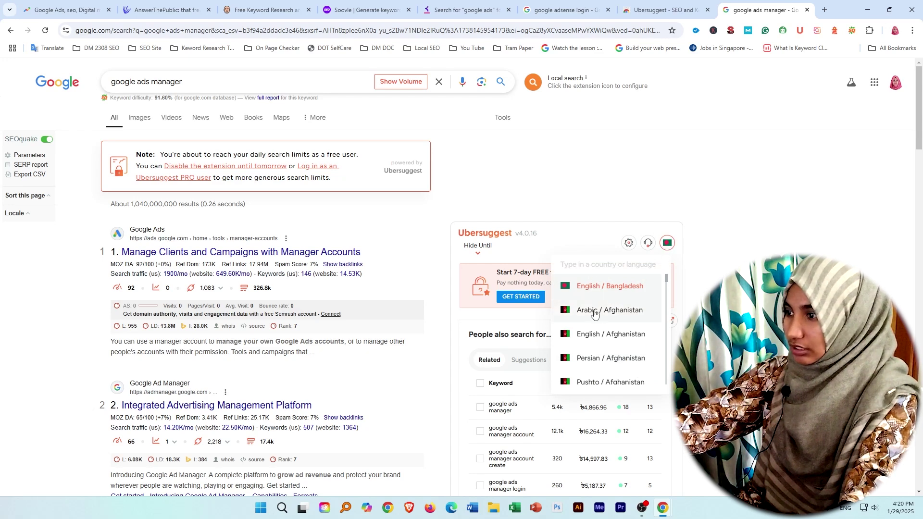
pyautogui.scroll(-10, 610, 348)
pyautogui.scroll(-15, 609, 347)
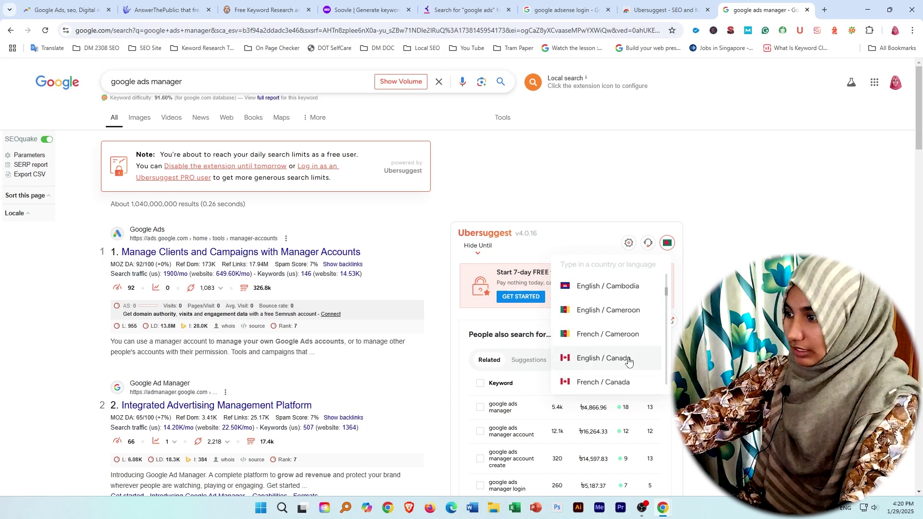
pyautogui.scroll(-3, 607, 361)
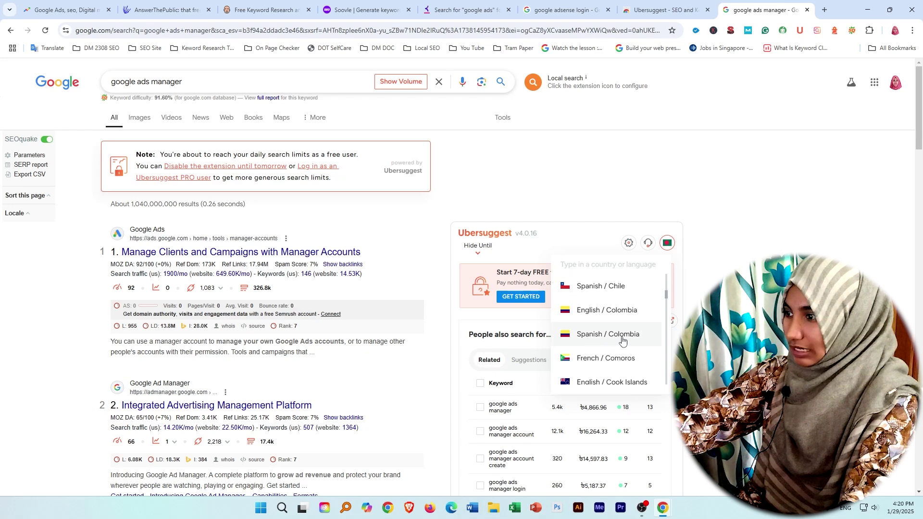
pyautogui.scroll(-5, 626, 342)
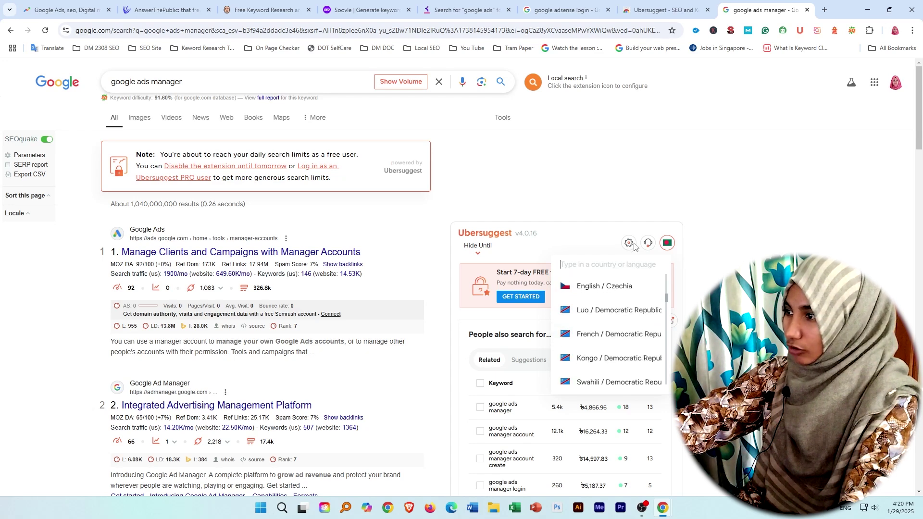
pyautogui.scroll(5, 601, 308)
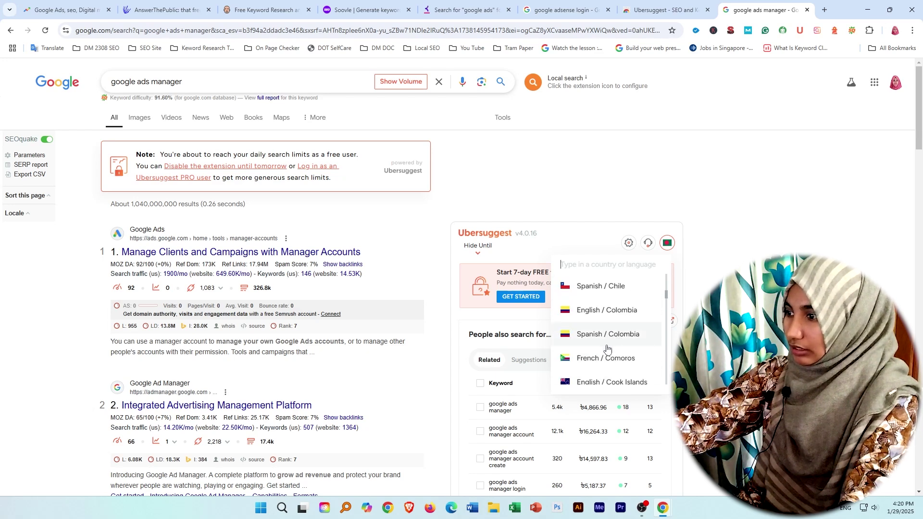
pyautogui.click(594, 288)
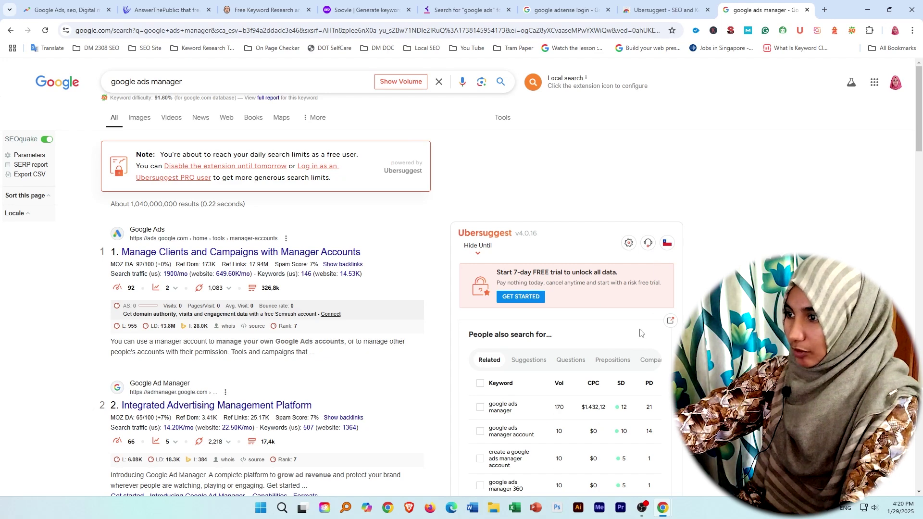
# Keep Spanish / Chile selected and examine the volume Ubersuggest lists there for "google ads manager" and its related keywords
pyautogui.click(667, 243)
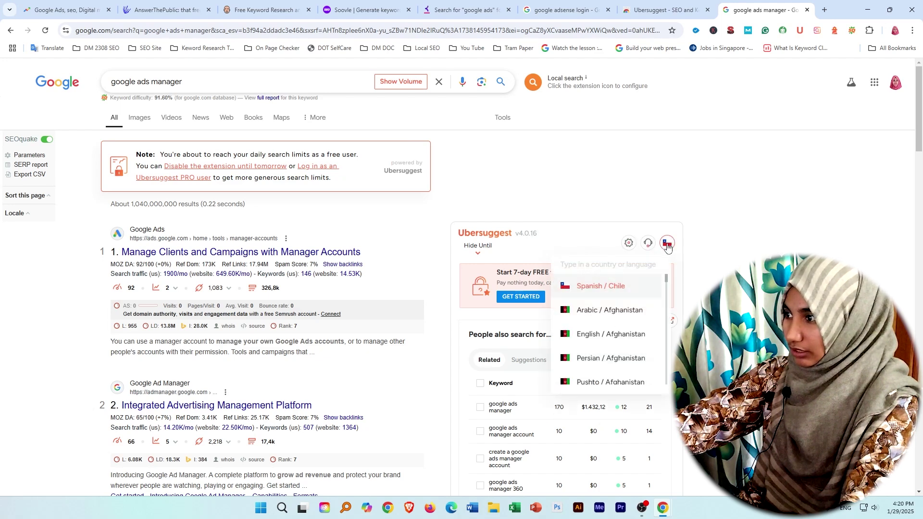
pyautogui.click(600, 286)
pyautogui.scroll(-4, 517, 466)
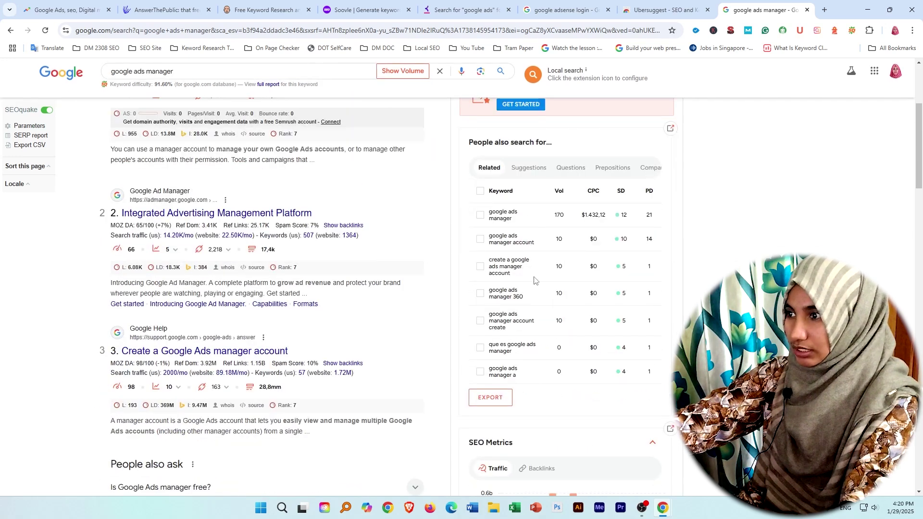
pyautogui.moveTo(567, 219); pyautogui.dragTo(554, 222)
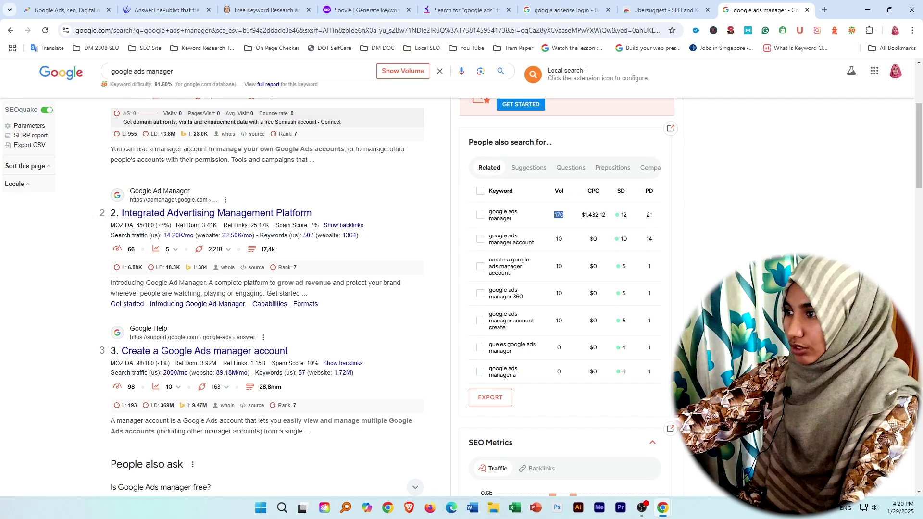
# Search Ubersuggest's country options for "ban" and set the keyword data to English / Bangladesh
pyautogui.scroll(4, 577, 241)
pyautogui.click(667, 243)
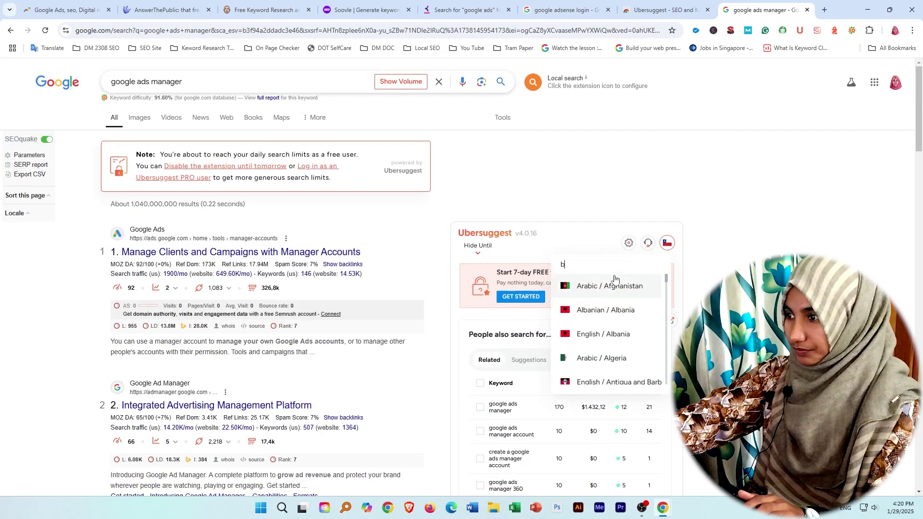
pyautogui.write('ba')
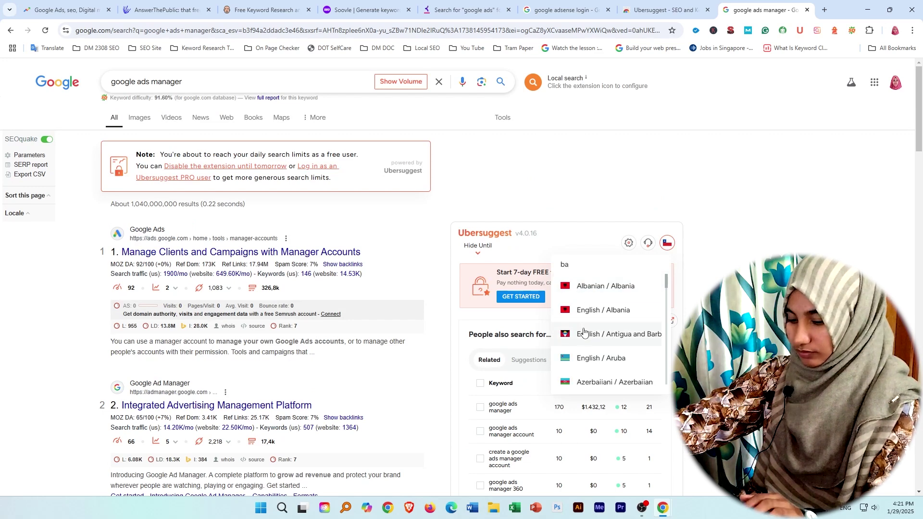
pyautogui.write('n')
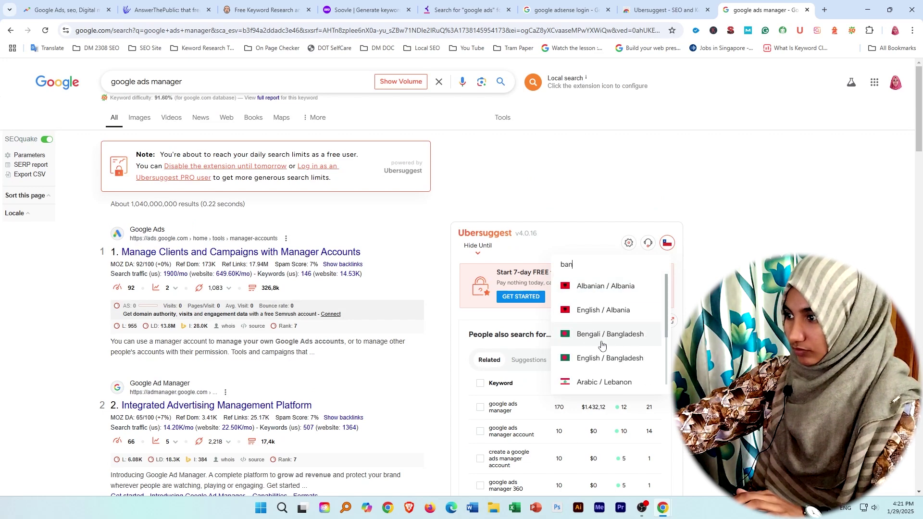
pyautogui.click(605, 358)
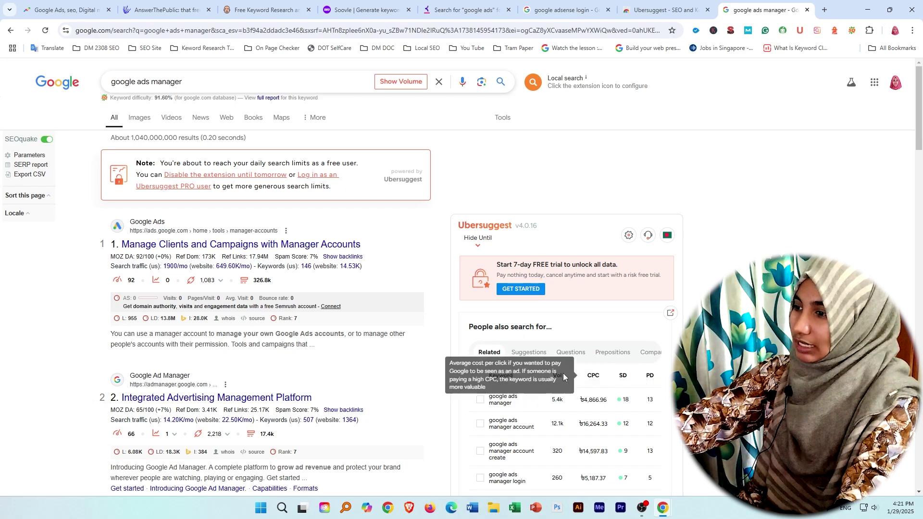
# Review the volume, CPC, SD and PD of the "google ads manager" related keywords for Bangladesh
pyautogui.scroll(-4, 635, 452)
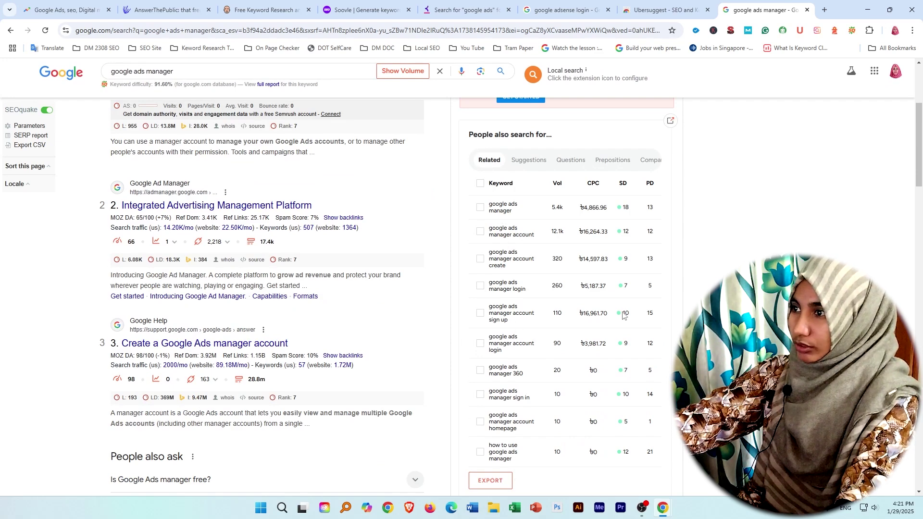
pyautogui.scroll(4, 551, 318)
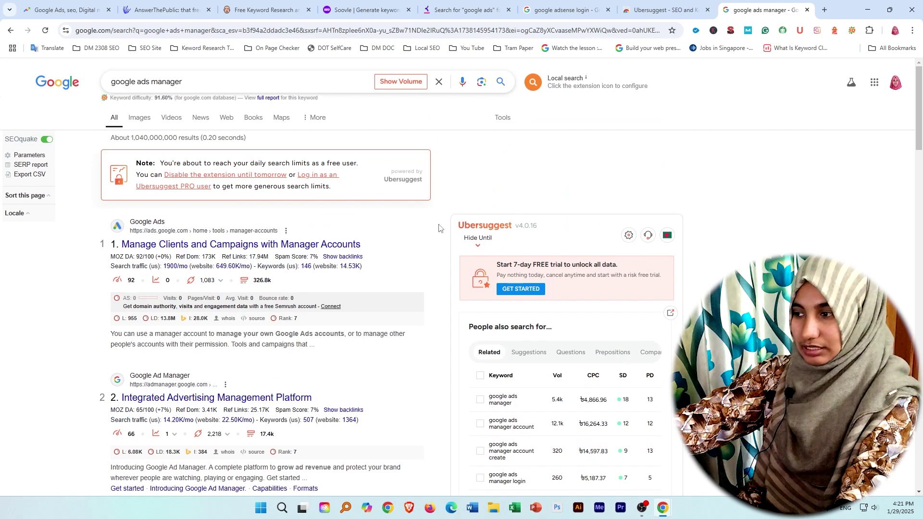
pyautogui.scroll(-4, 438, 228)
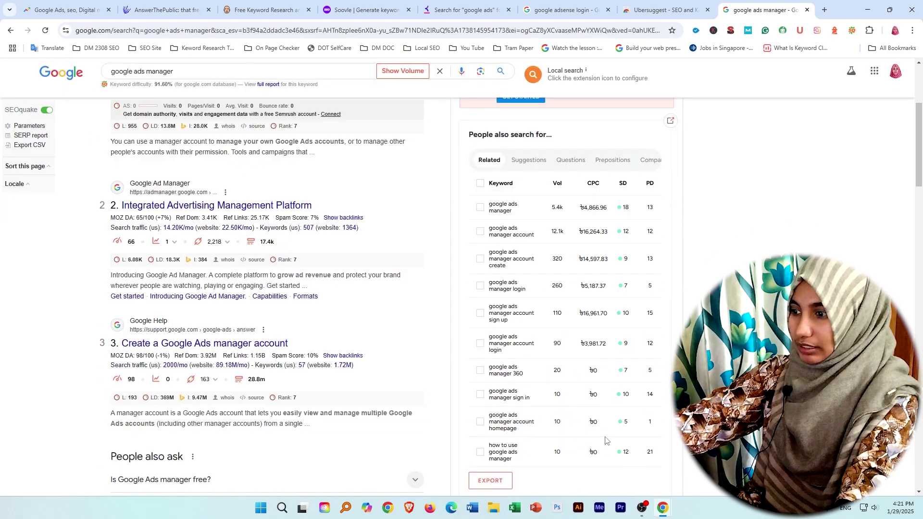
pyautogui.scroll(-4, 606, 440)
pyautogui.scroll(7, 552, 399)
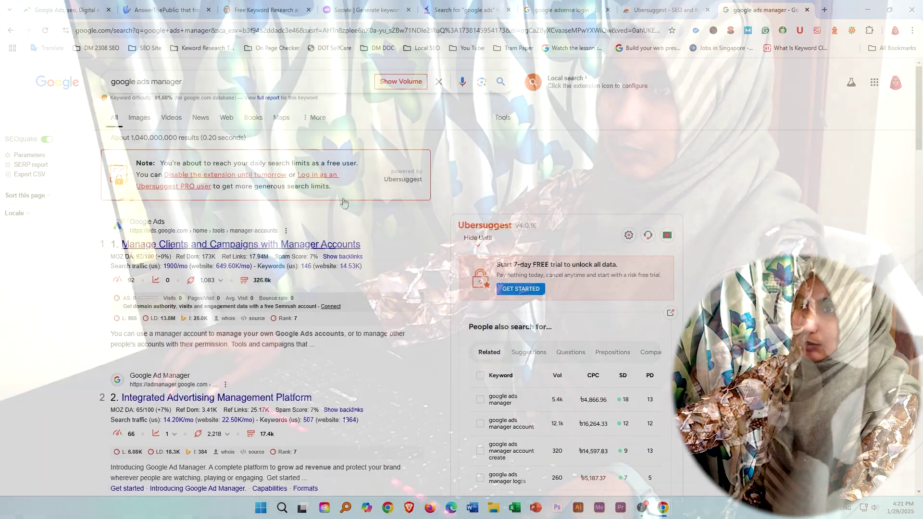